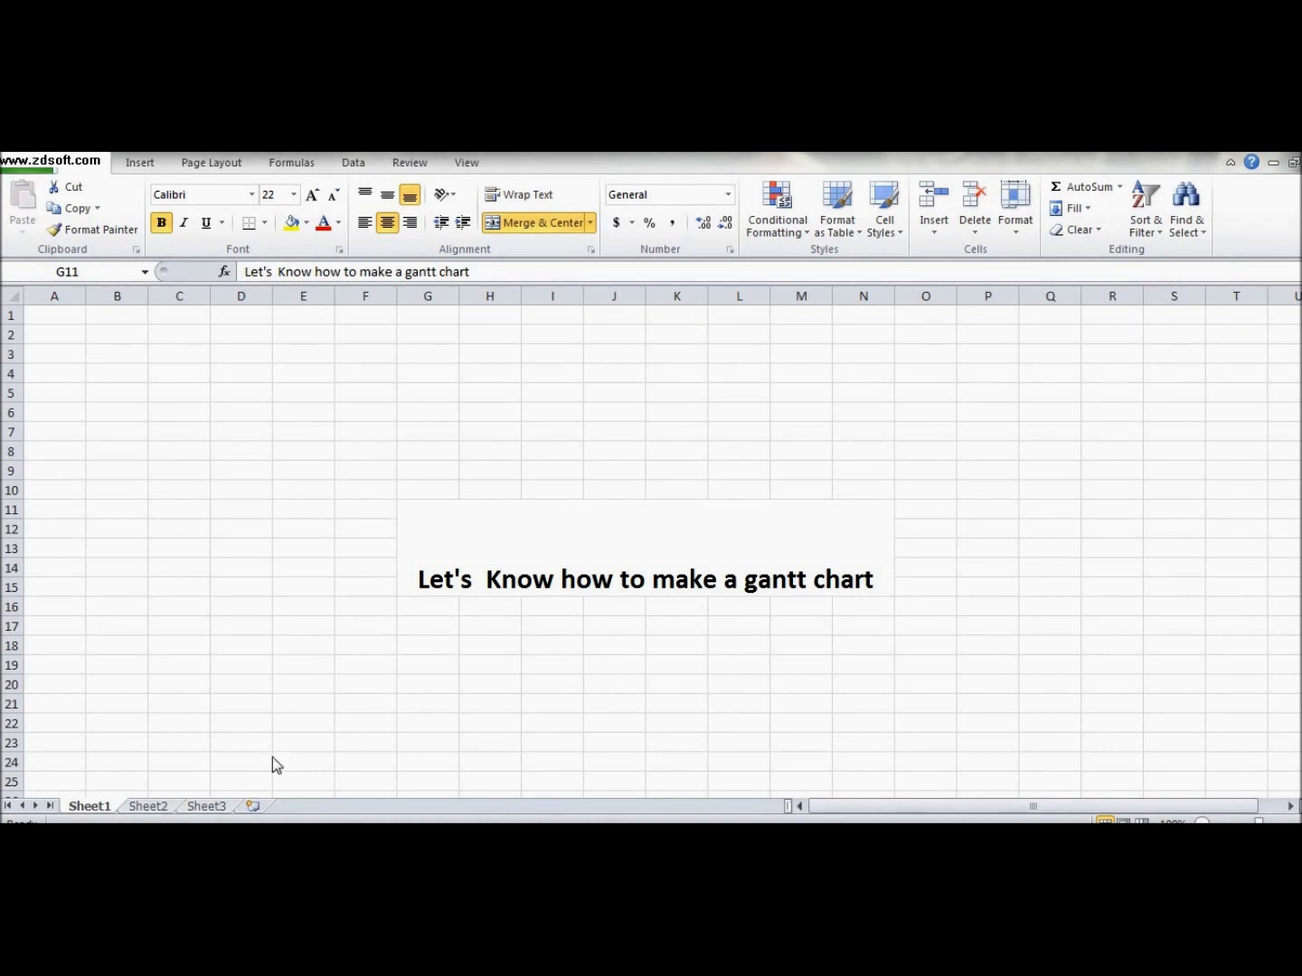
Open Sheet2, which holds the six tasks with start dates, days and end dates
{"action": "left_click", "coordinate": [168, 808]}
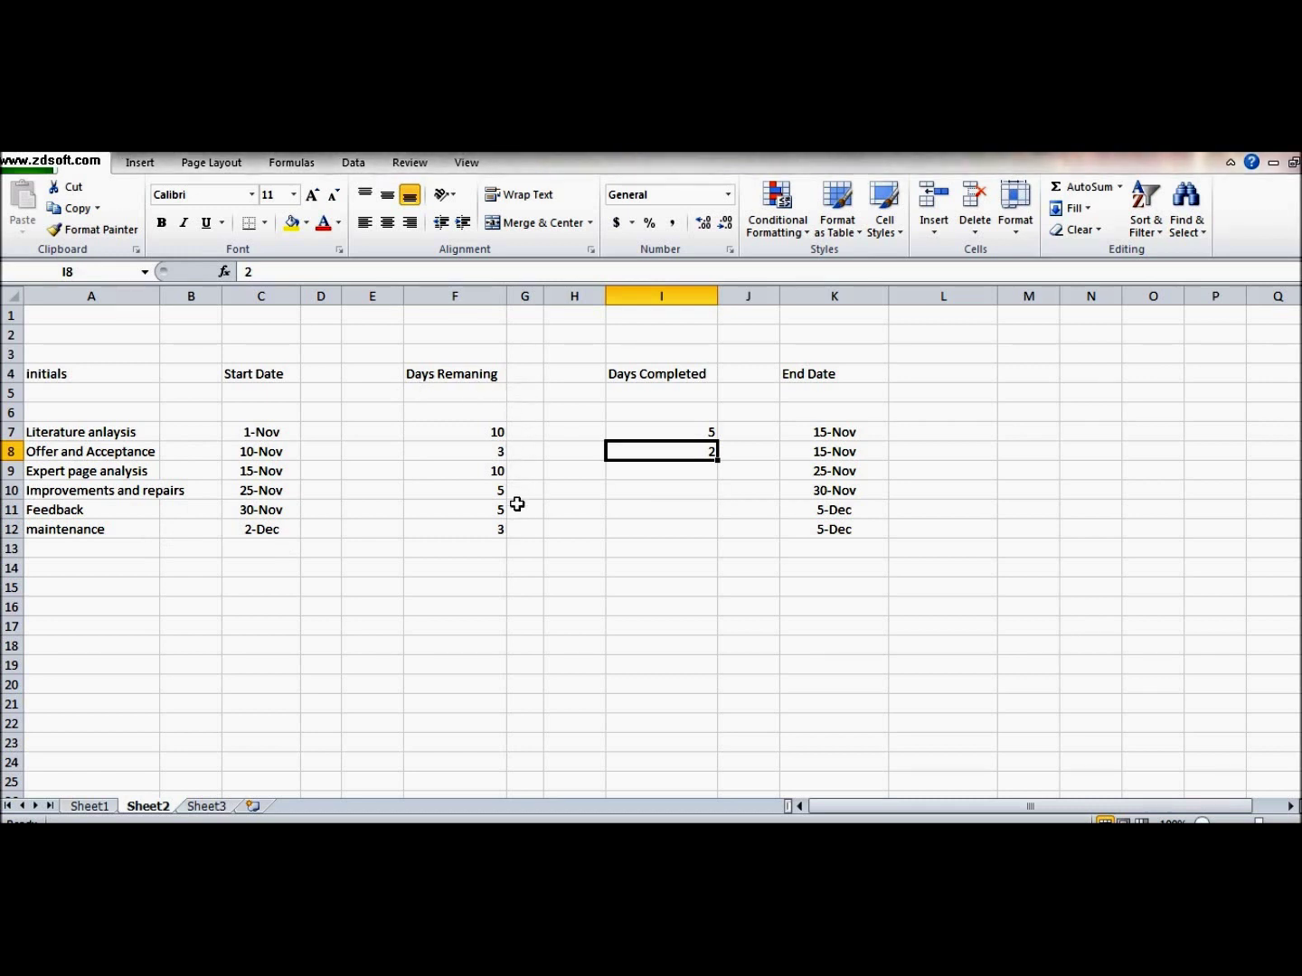
{"action": "left_click", "coordinate": [809, 427]}
Apply a date format that includes the year to the End Date cells K7:K12
{"action": "key", "text": "shift+Down"}
{"action": "key", "text": "shift+Down"}
{"action": "key", "text": "shift+Down"}
{"action": "key", "text": "shift+Down"}
{"action": "key", "text": "shift+Down"}
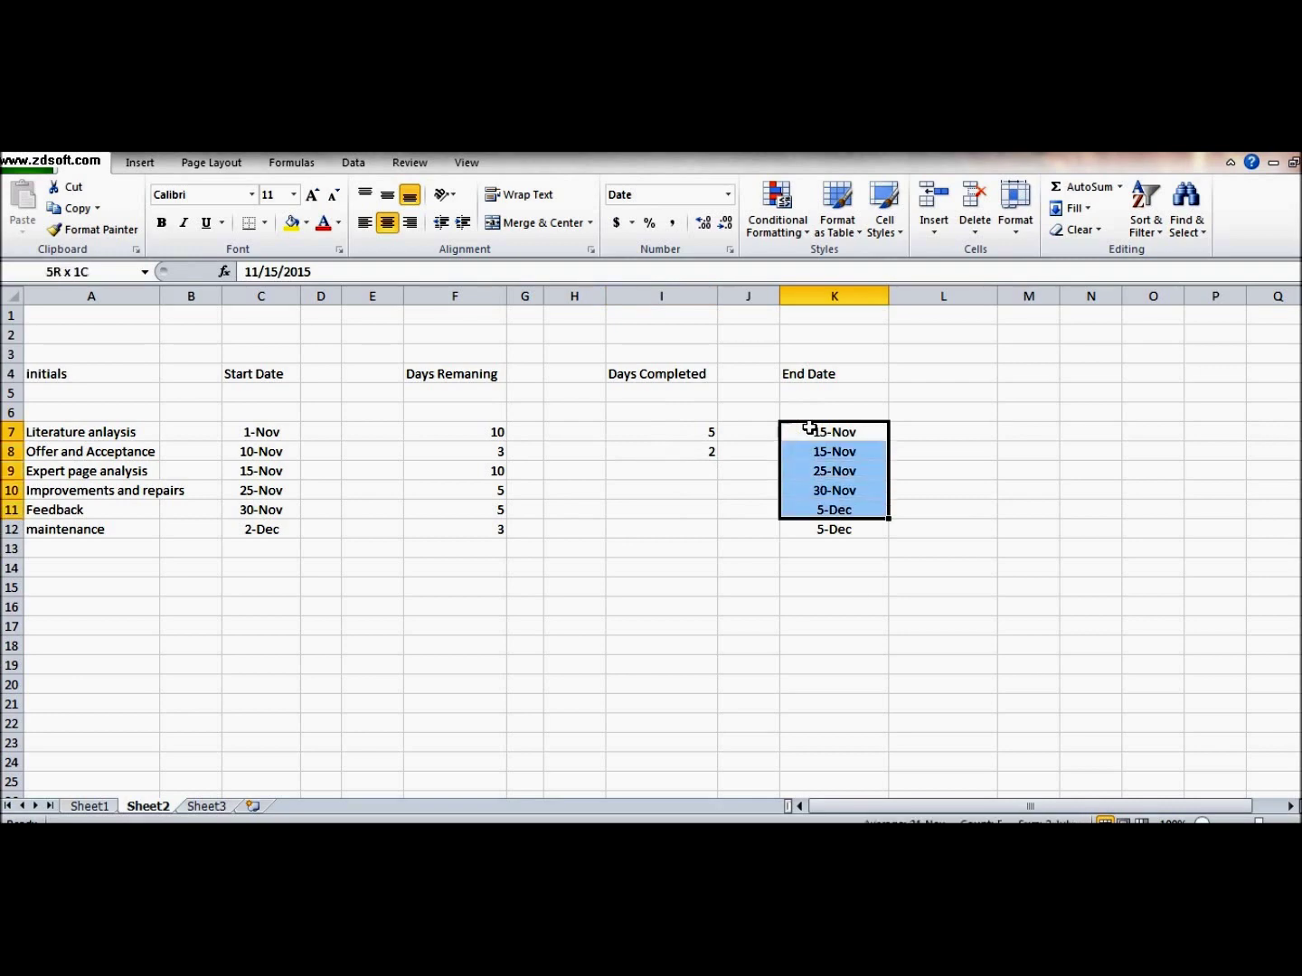
{"action": "left_click", "coordinate": [725, 196]}
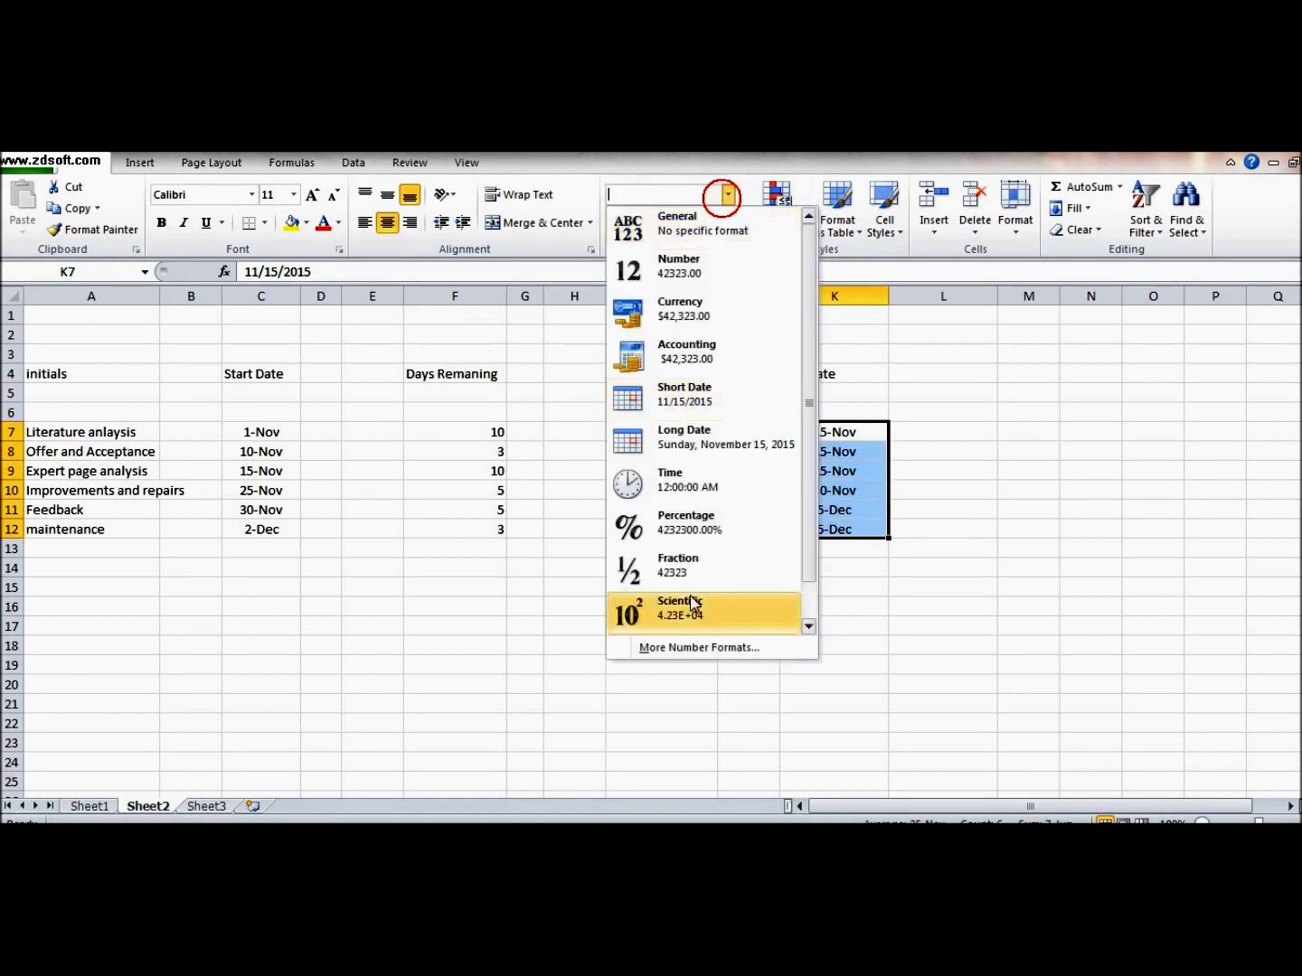
{"action": "left_click", "coordinate": [688, 653]}
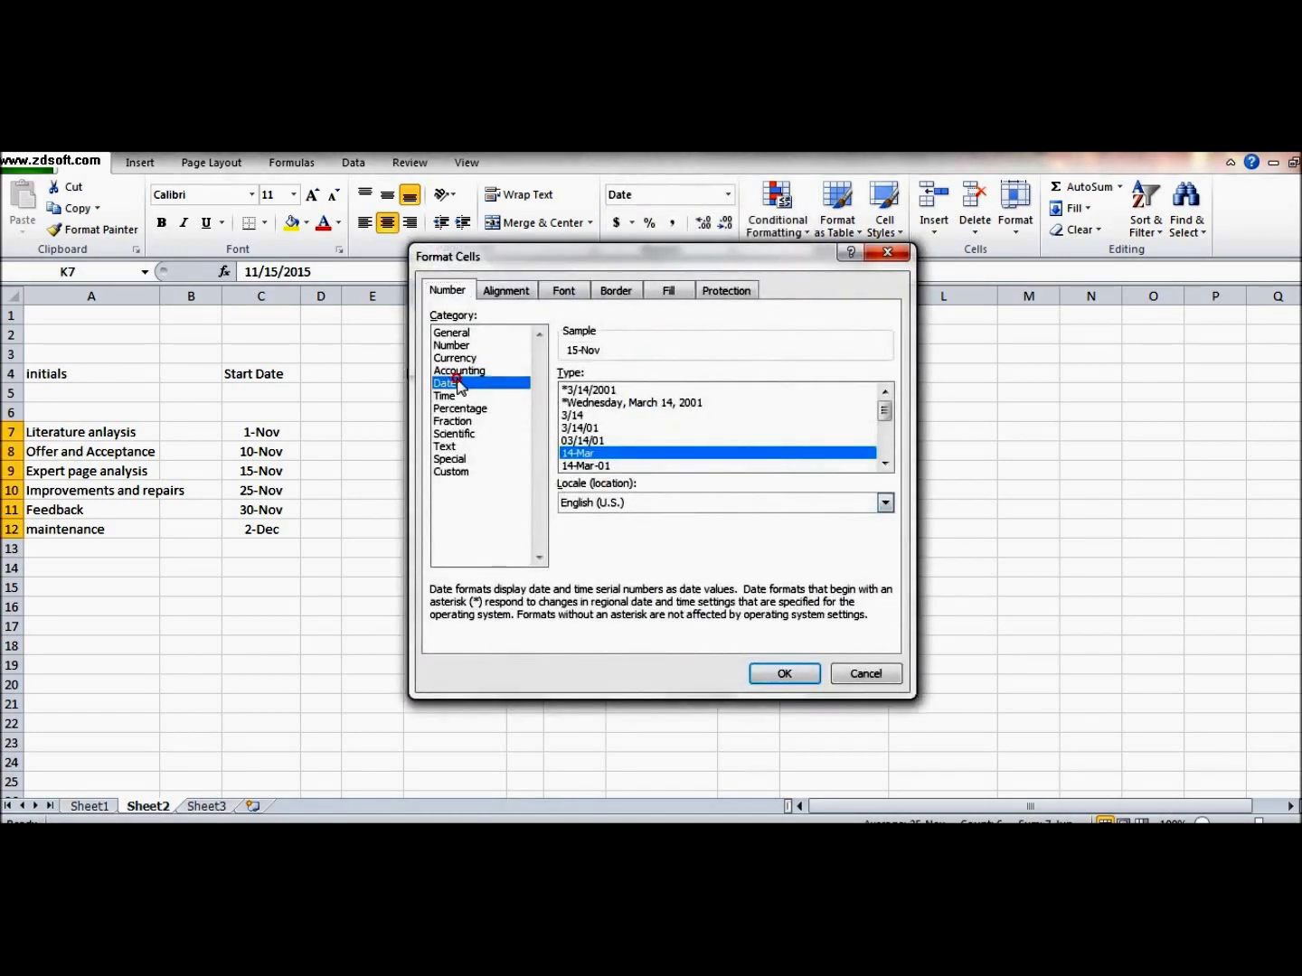
{"action": "left_click", "coordinate": [600, 467]}
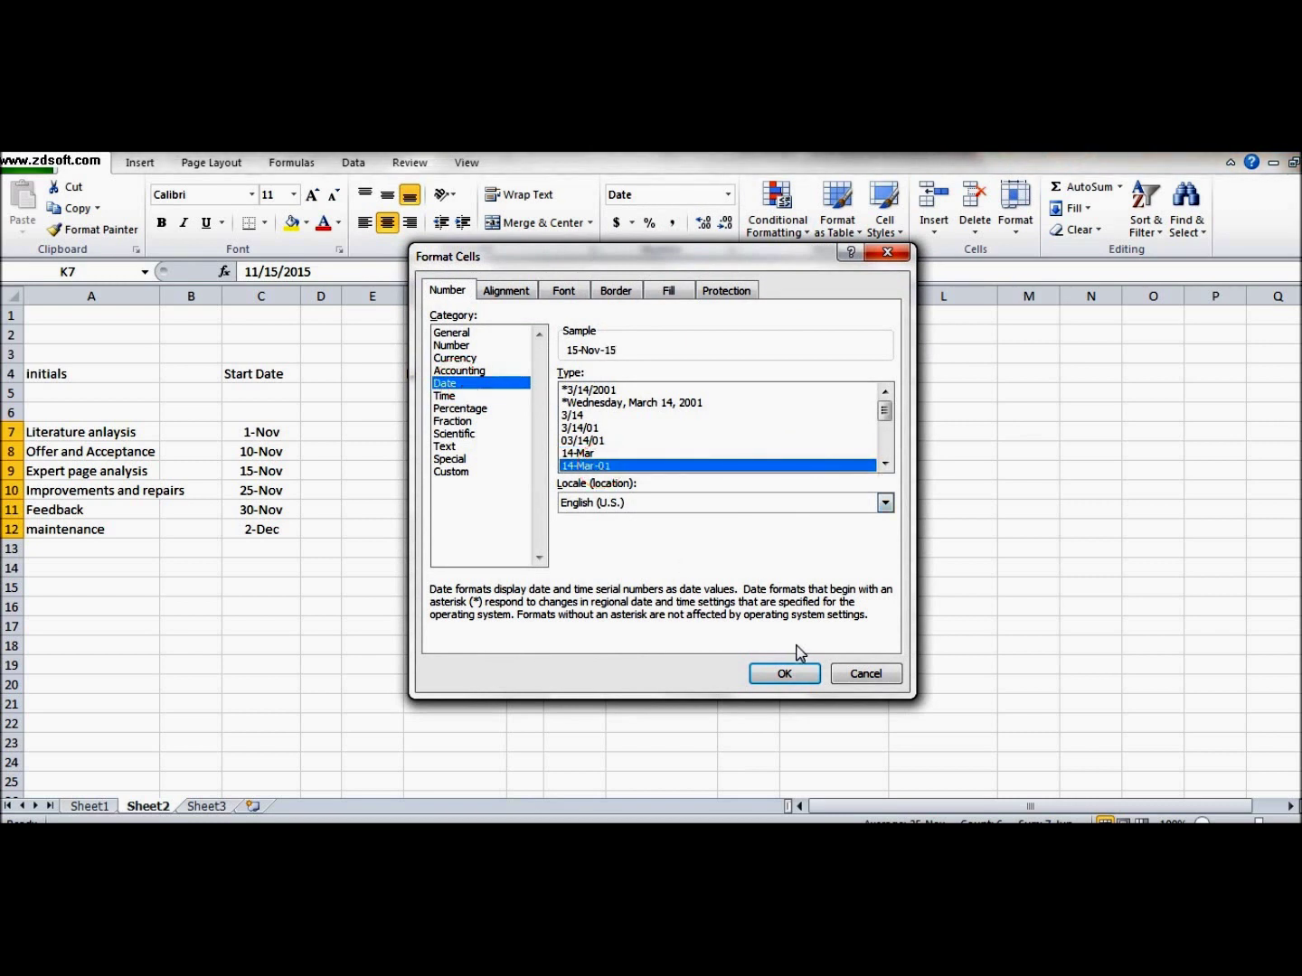
{"action": "left_click", "coordinate": [788, 671]}
Reformat K7:K12 with the 14-Mar day-month date format so no year shows
{"action": "left_click", "coordinate": [858, 432]}
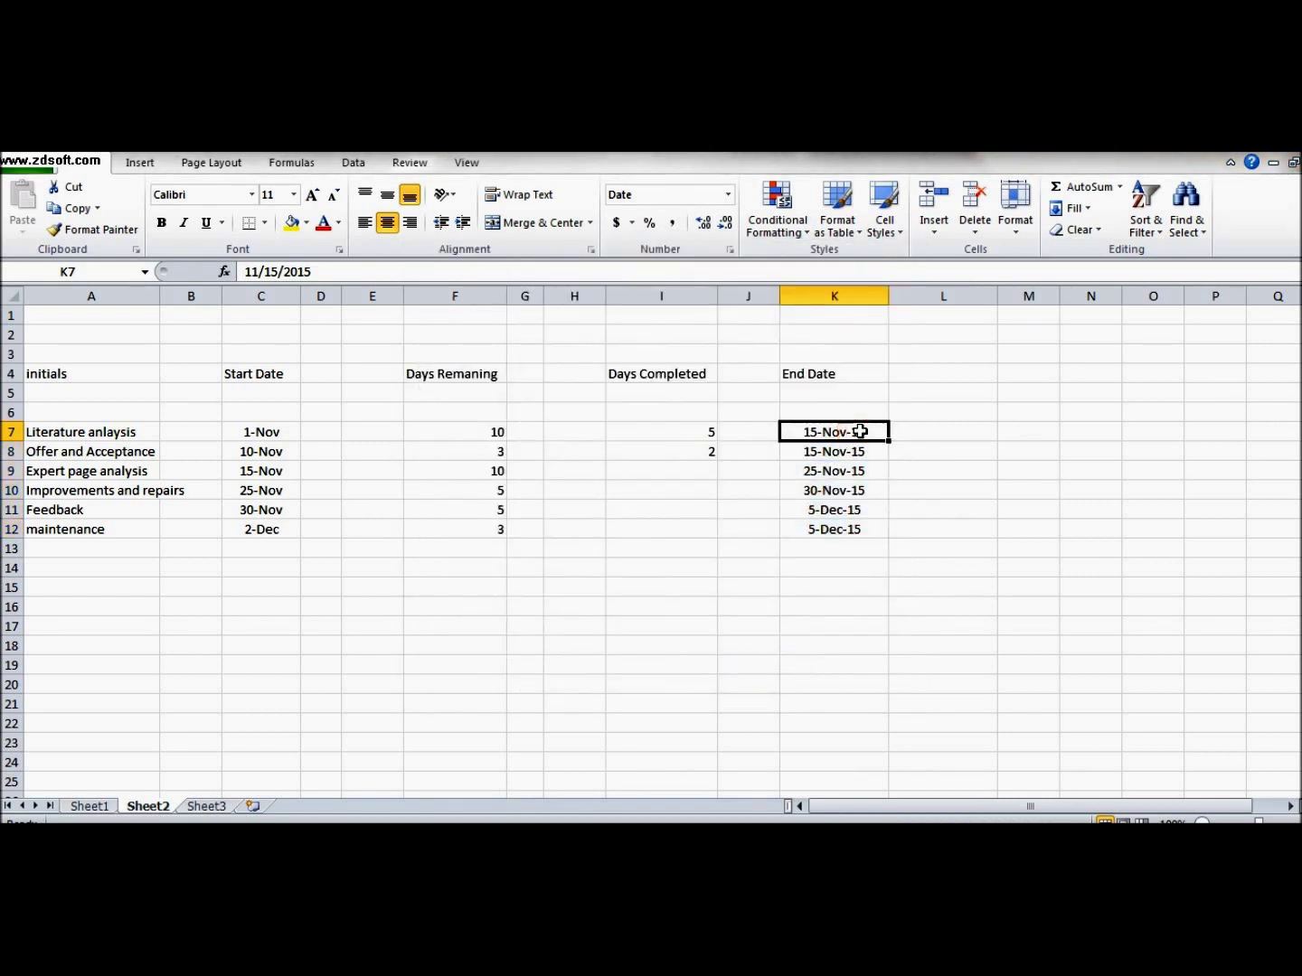
{"action": "key", "text": "shift+Down"}
{"action": "key", "text": "shift+Down"}
{"action": "key", "text": "shift+Down"}
{"action": "key", "text": "shift+Down"}
{"action": "key", "text": "shift+Down"}
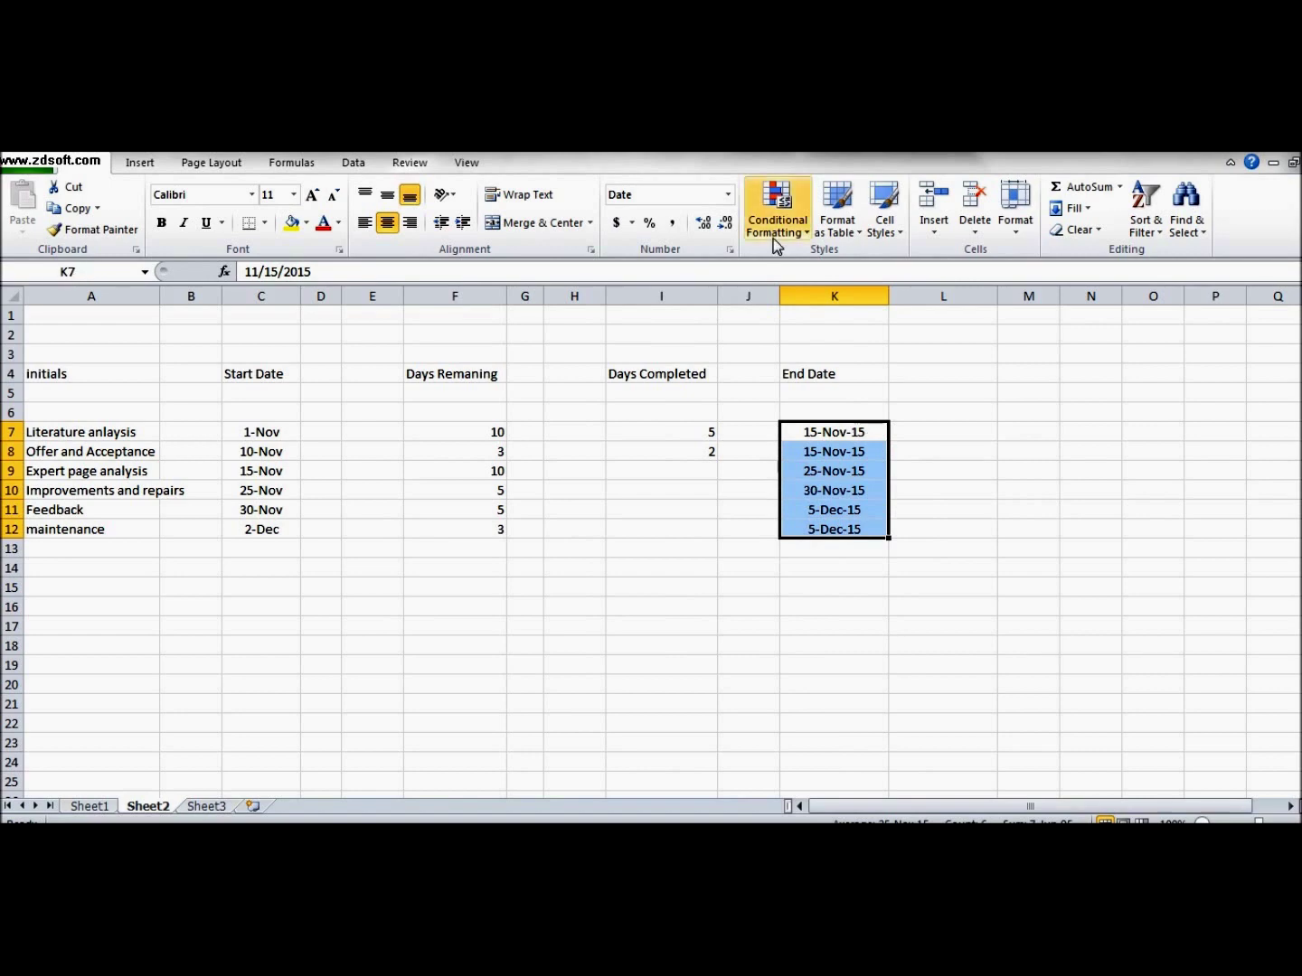
{"action": "left_click", "coordinate": [728, 195]}
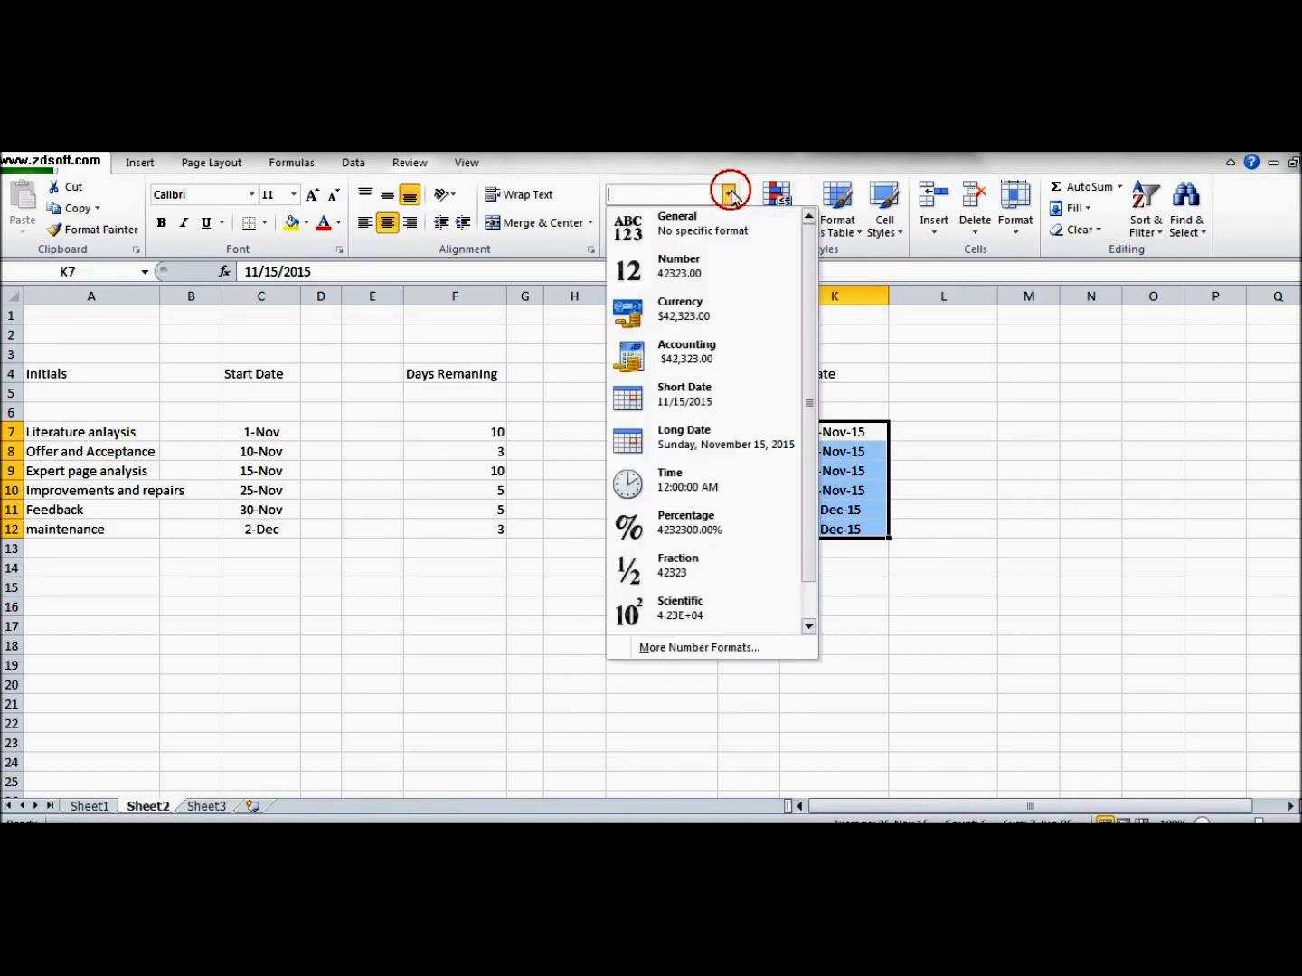
{"action": "left_click", "coordinate": [672, 647]}
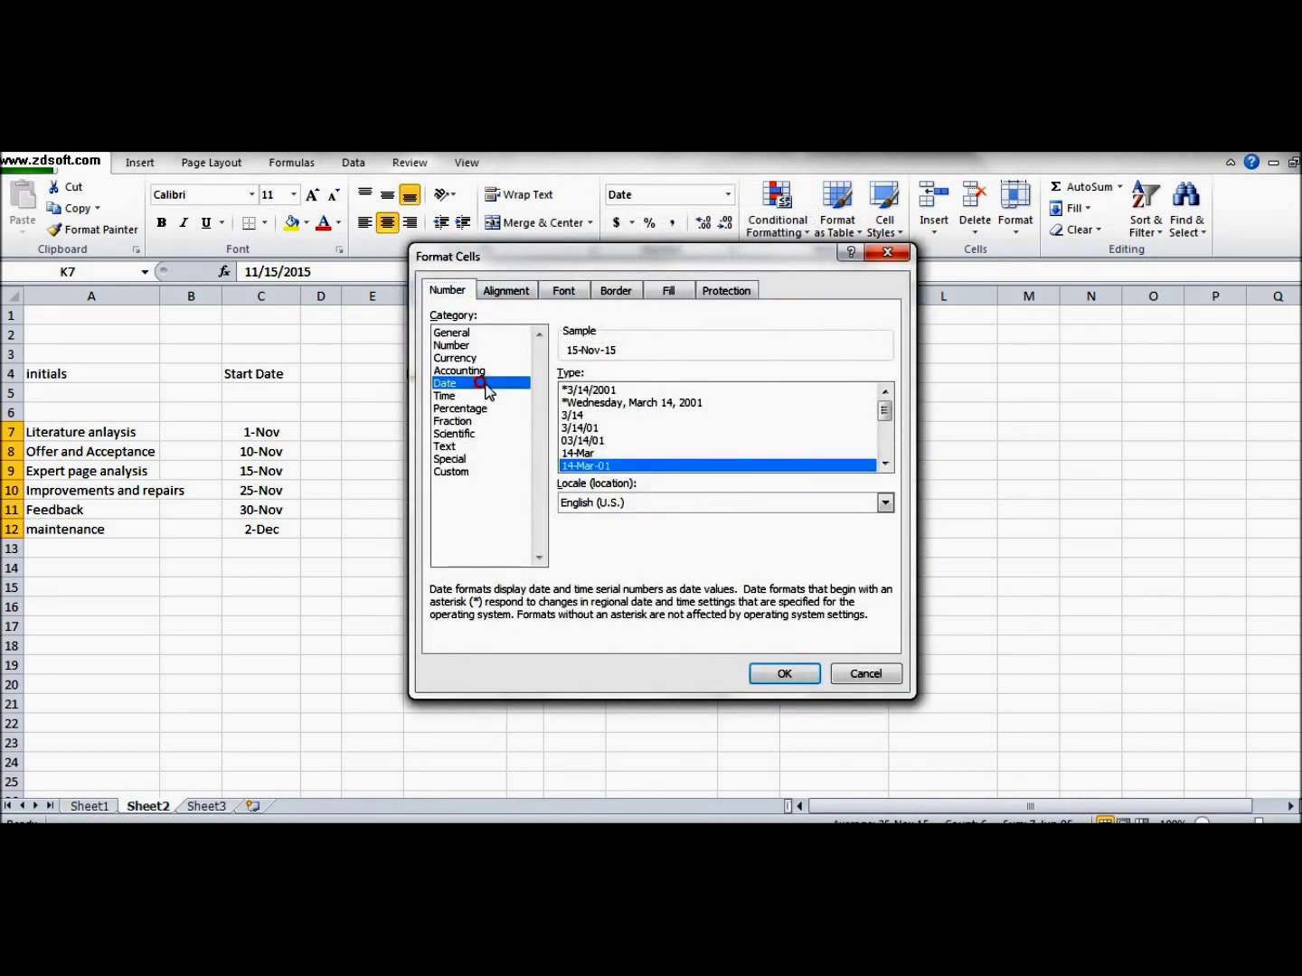
{"action": "left_click", "coordinate": [604, 453]}
{"action": "left_click", "coordinate": [785, 675]}
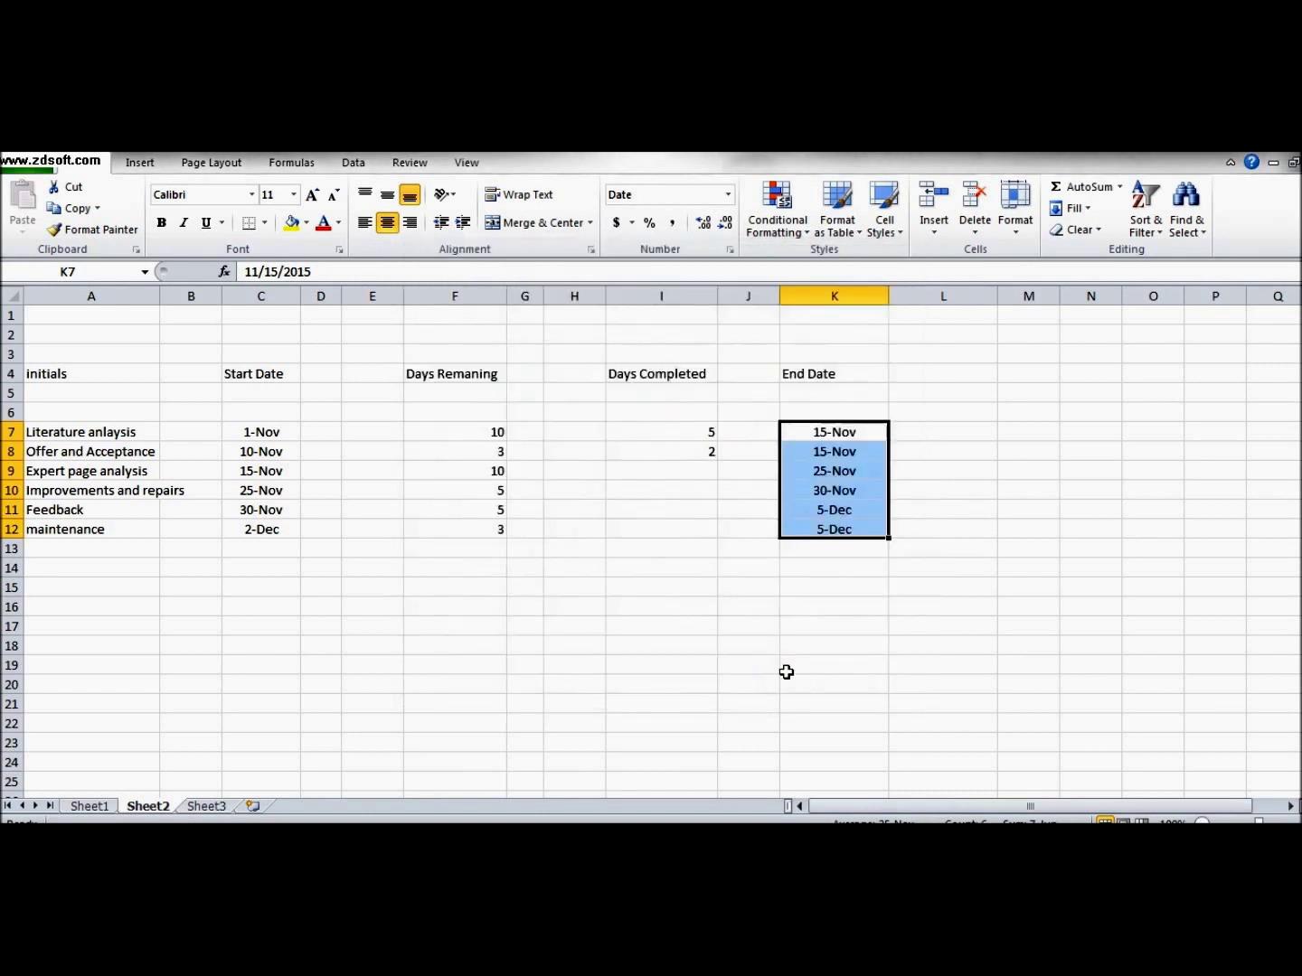
{"action": "left_click", "coordinate": [785, 668]}
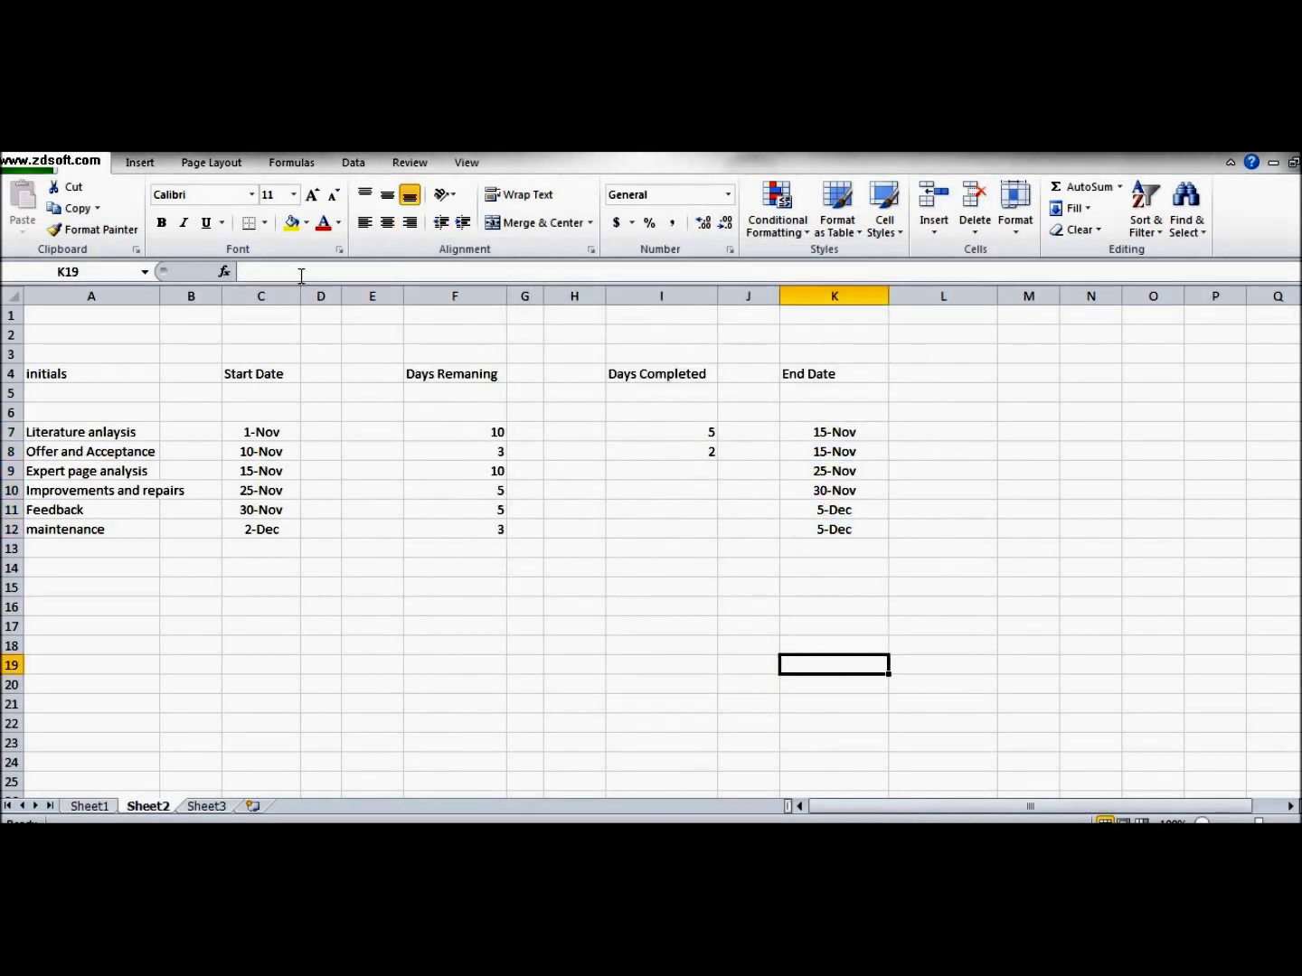
Insert an empty stacked bar chart and move it lower and left
{"action": "left_click", "coordinate": [141, 162]}
{"action": "left_click", "coordinate": [492, 210]}
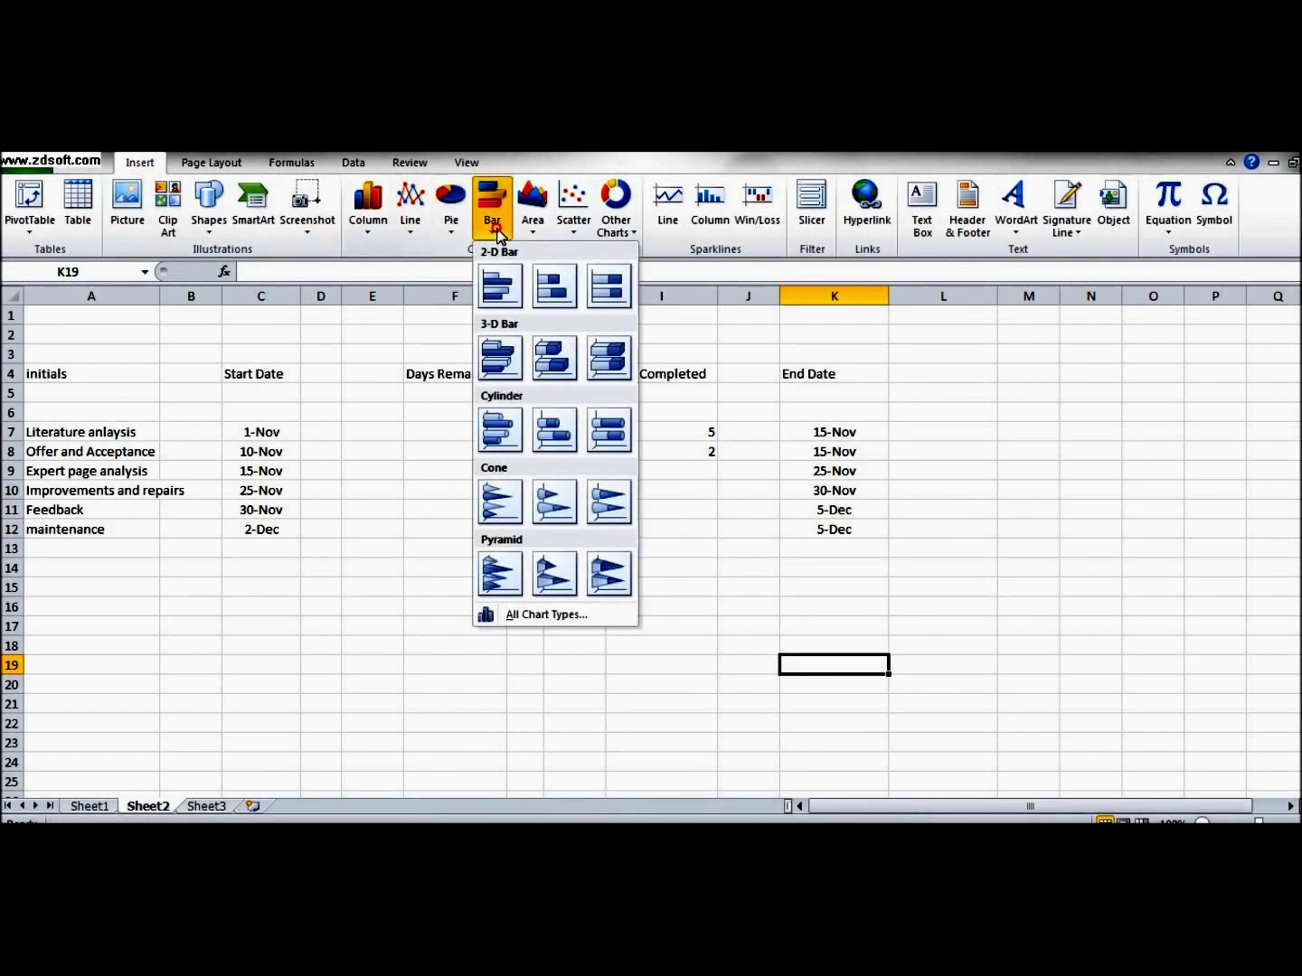
{"action": "left_click", "coordinate": [559, 288]}
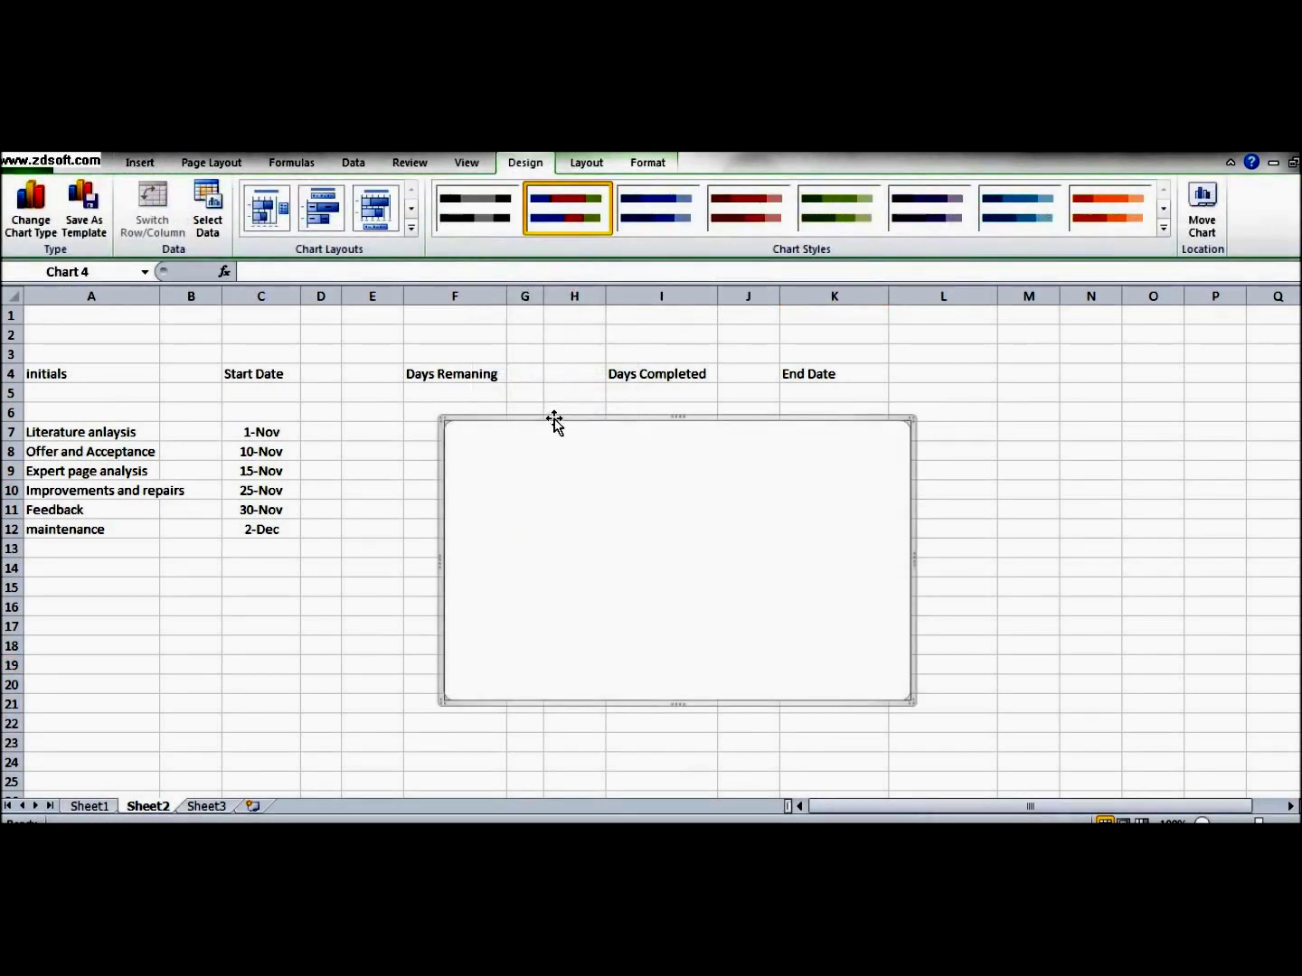
{"action": "left_click_drag", "start_coordinate": [554, 421], "coordinate": [476, 458]}
Add a series named Start Date with values C7:C12 through Select Data
{"action": "right_click", "coordinate": [505, 548]}
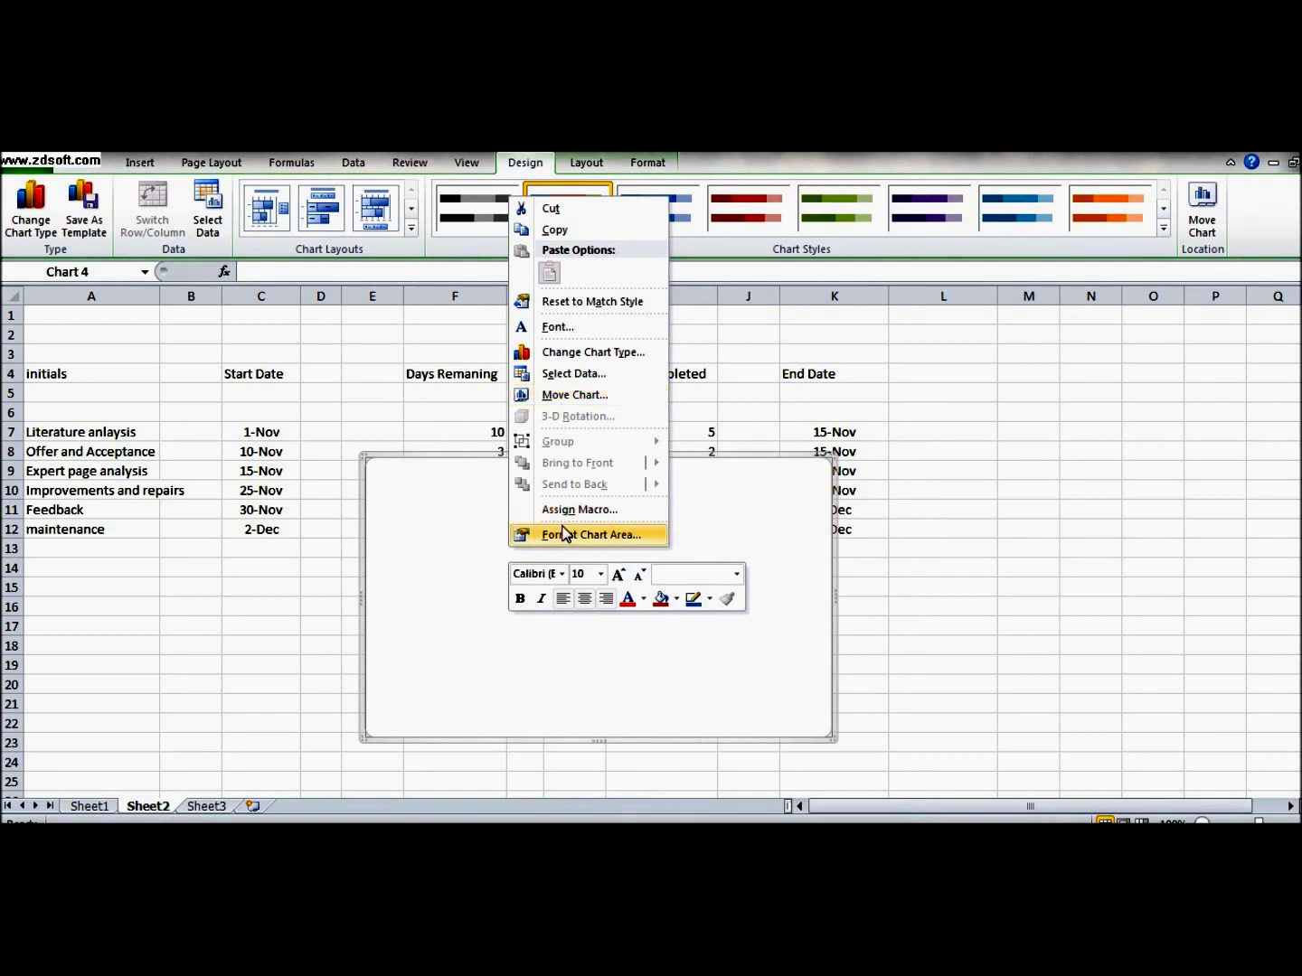
{"action": "left_click", "coordinate": [567, 373]}
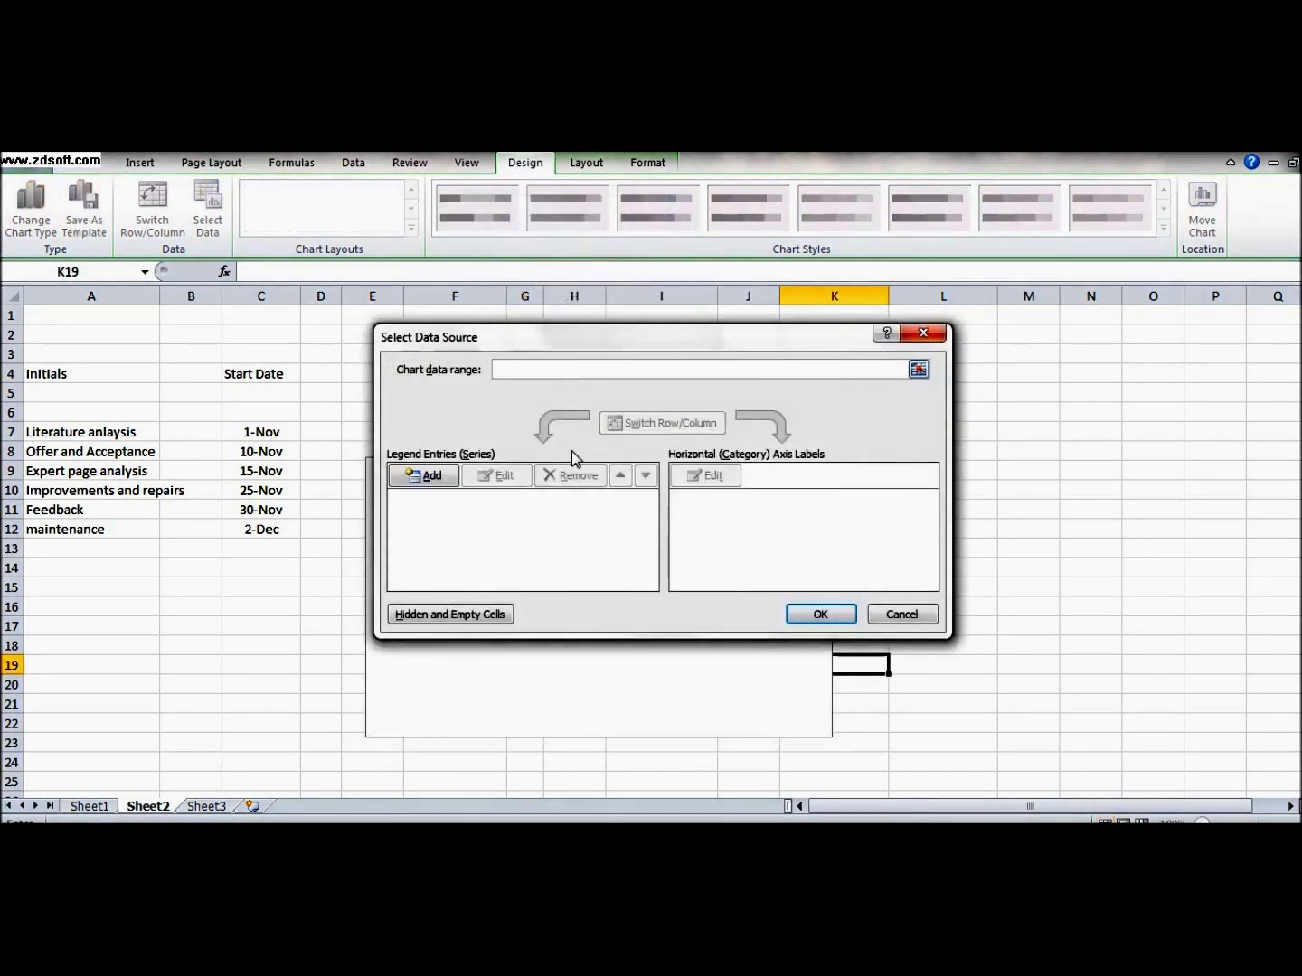
{"action": "left_click", "coordinate": [424, 477]}
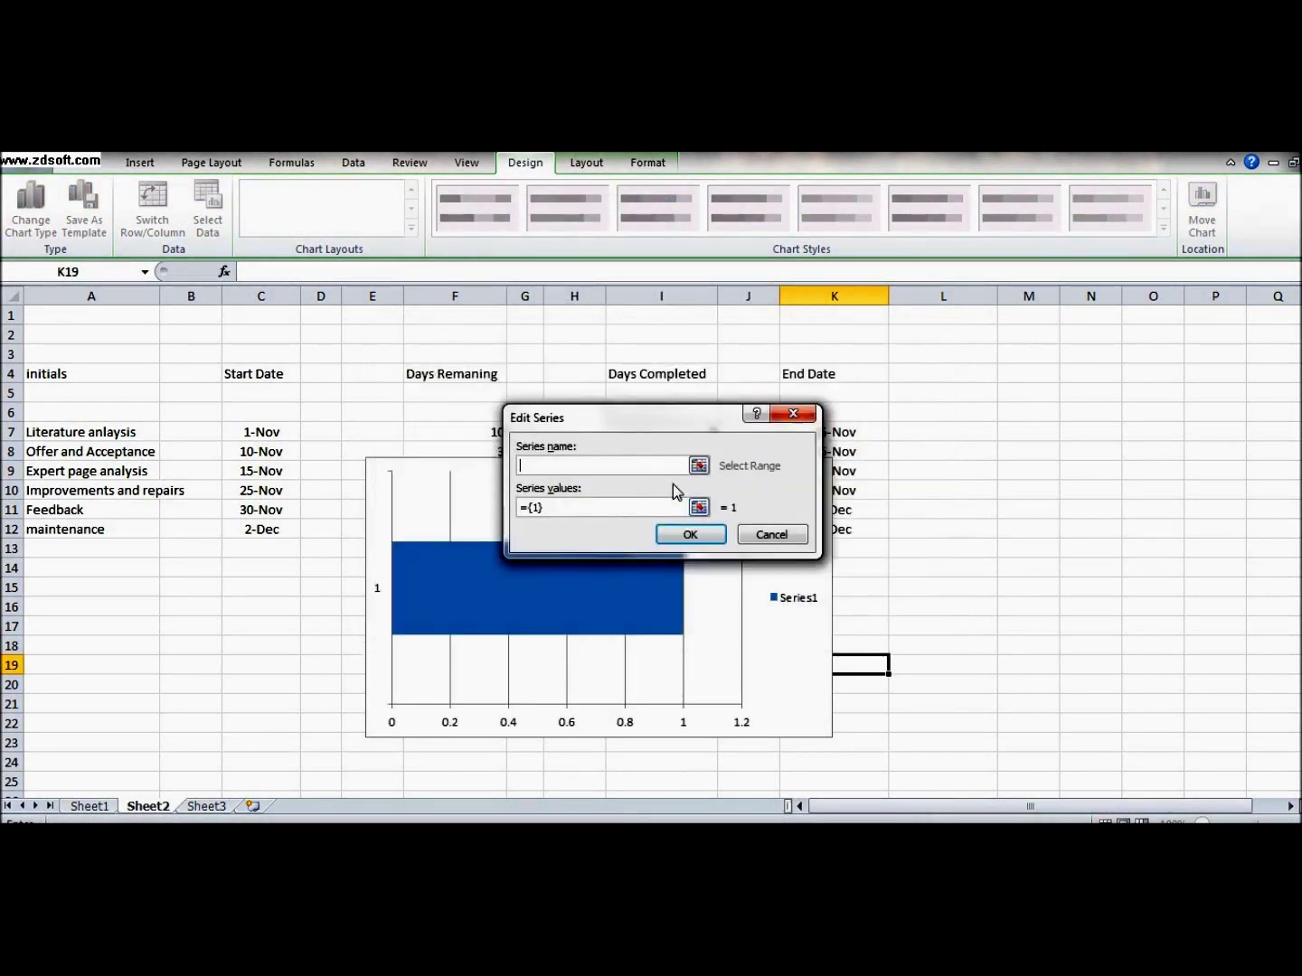
{"action": "type", "text": "Start Date"}
{"action": "left_click", "coordinate": [641, 509]}
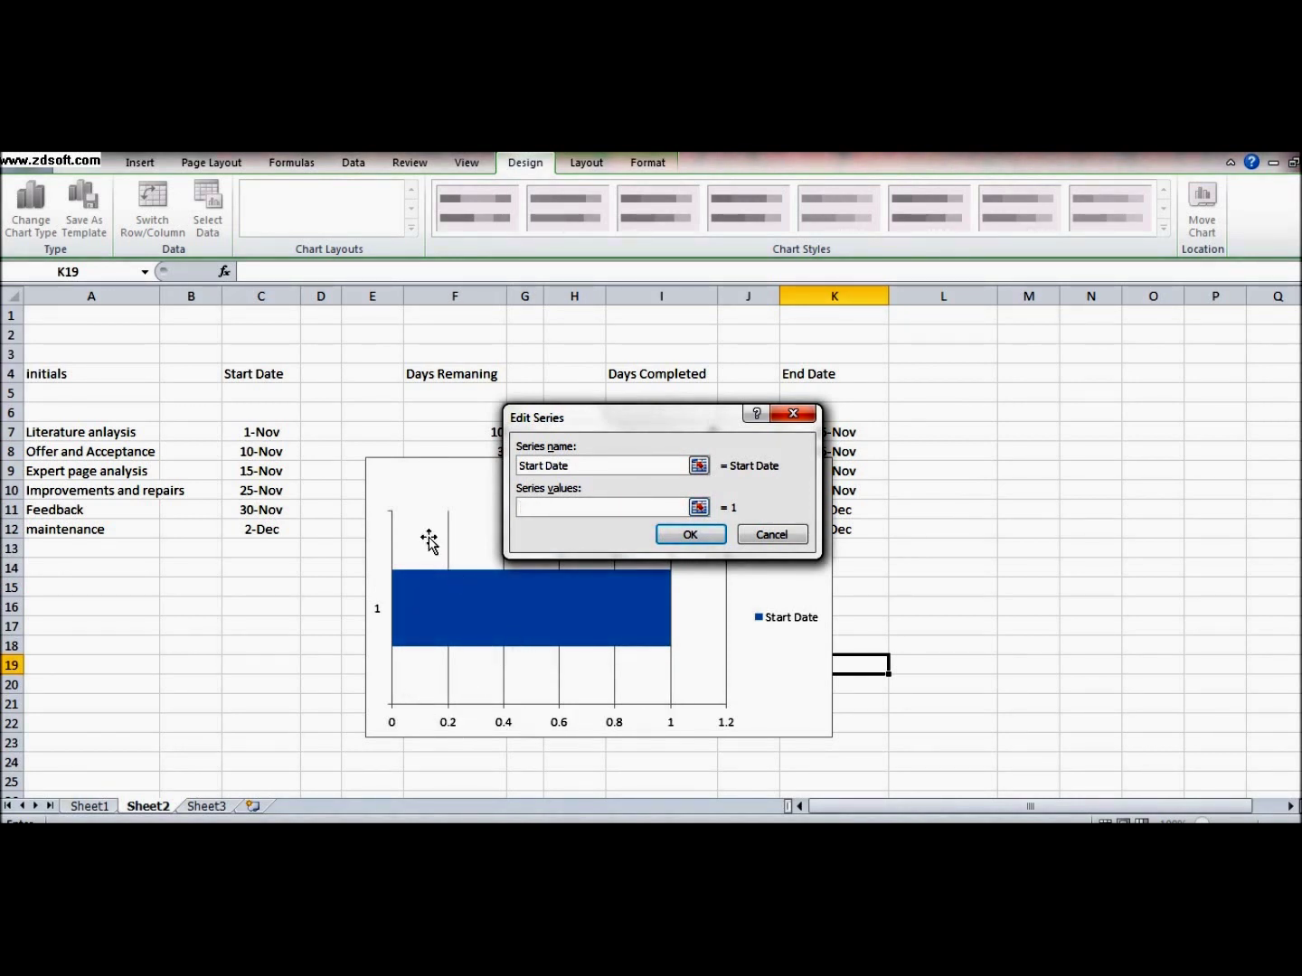
{"action": "left_click", "coordinate": [292, 437]}
{"action": "key", "text": "shift+Down"}
{"action": "key", "text": "shift+Down"}
{"action": "key", "text": "shift+Down"}
{"action": "key", "text": "shift+Down"}
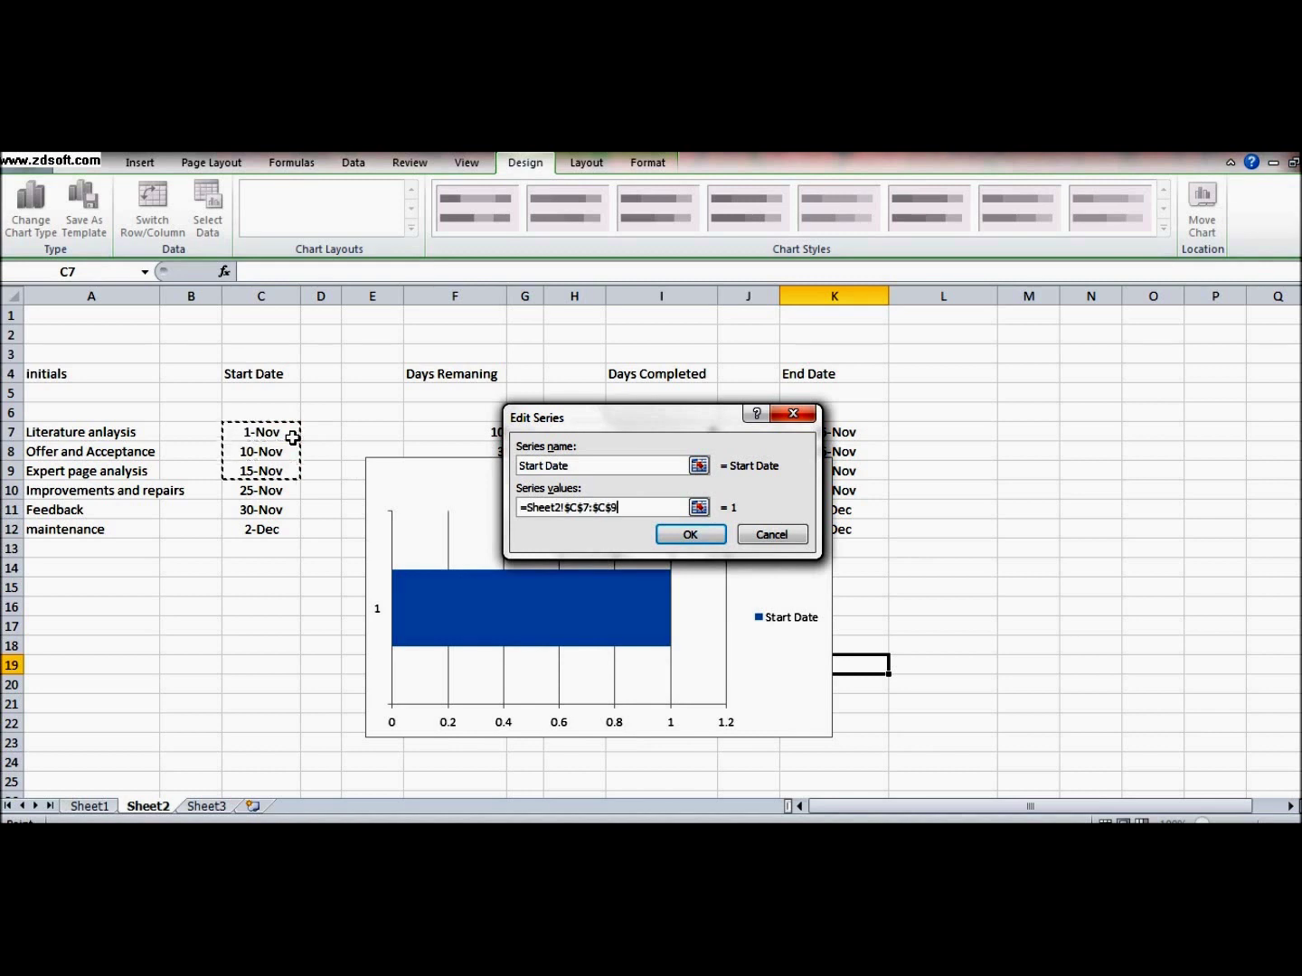
{"action": "key", "text": "shift+Down"}
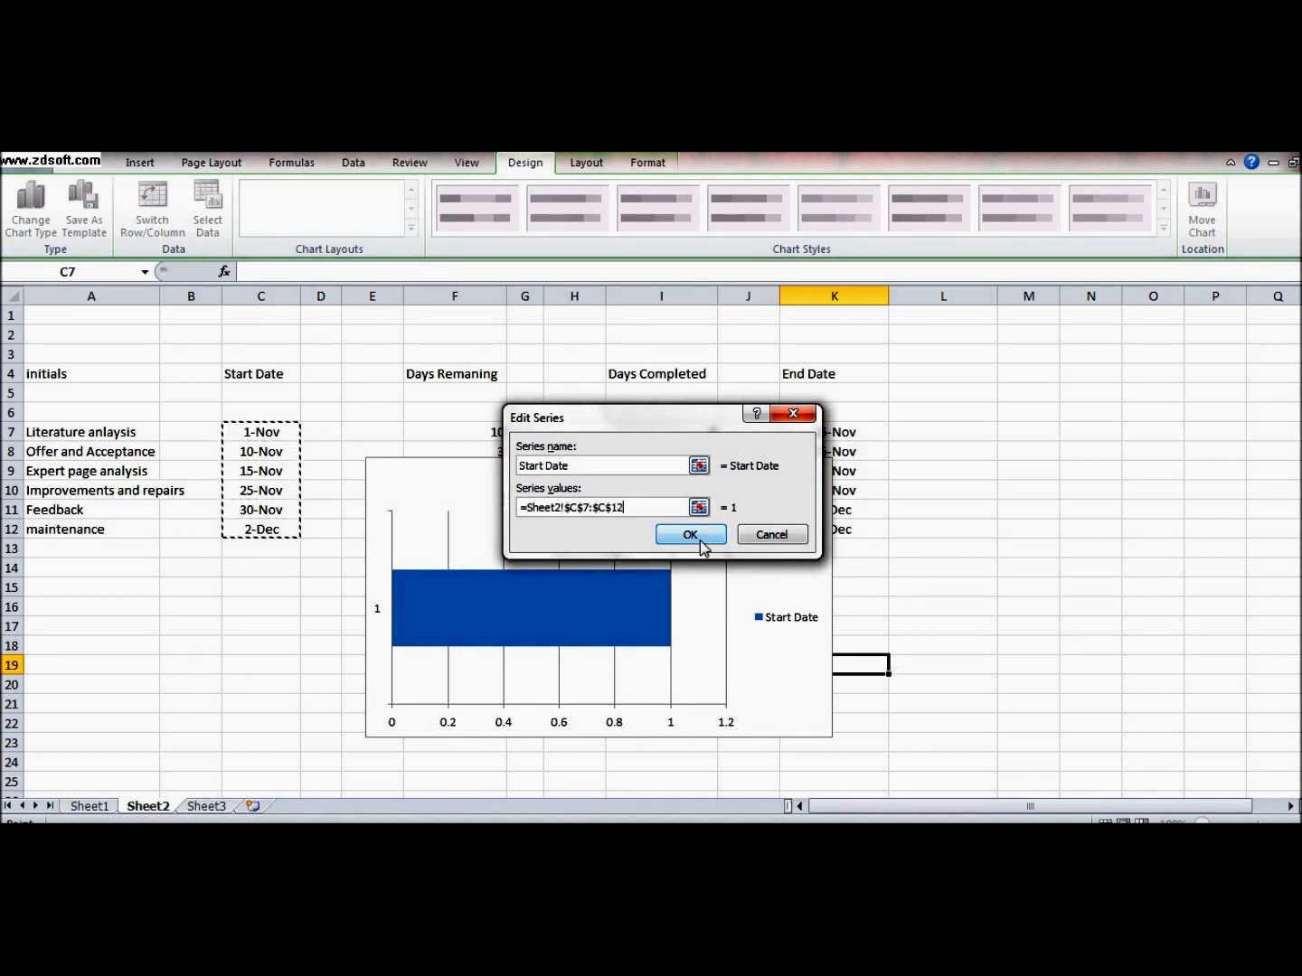
{"action": "left_click", "coordinate": [696, 537]}
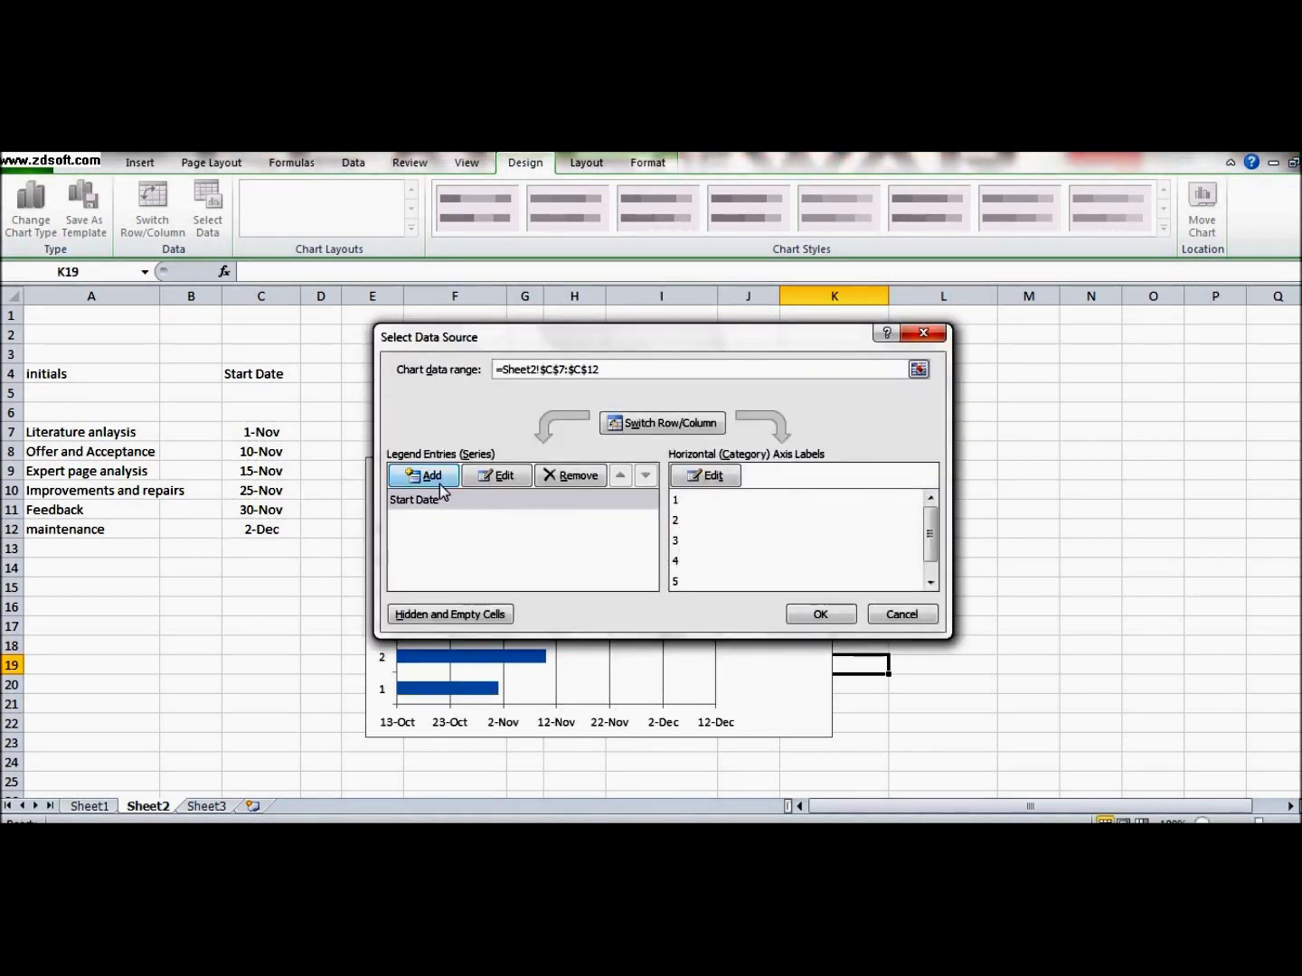
Move the chart beneath the task table and widen it to the right
{"action": "left_click", "coordinate": [820, 614]}
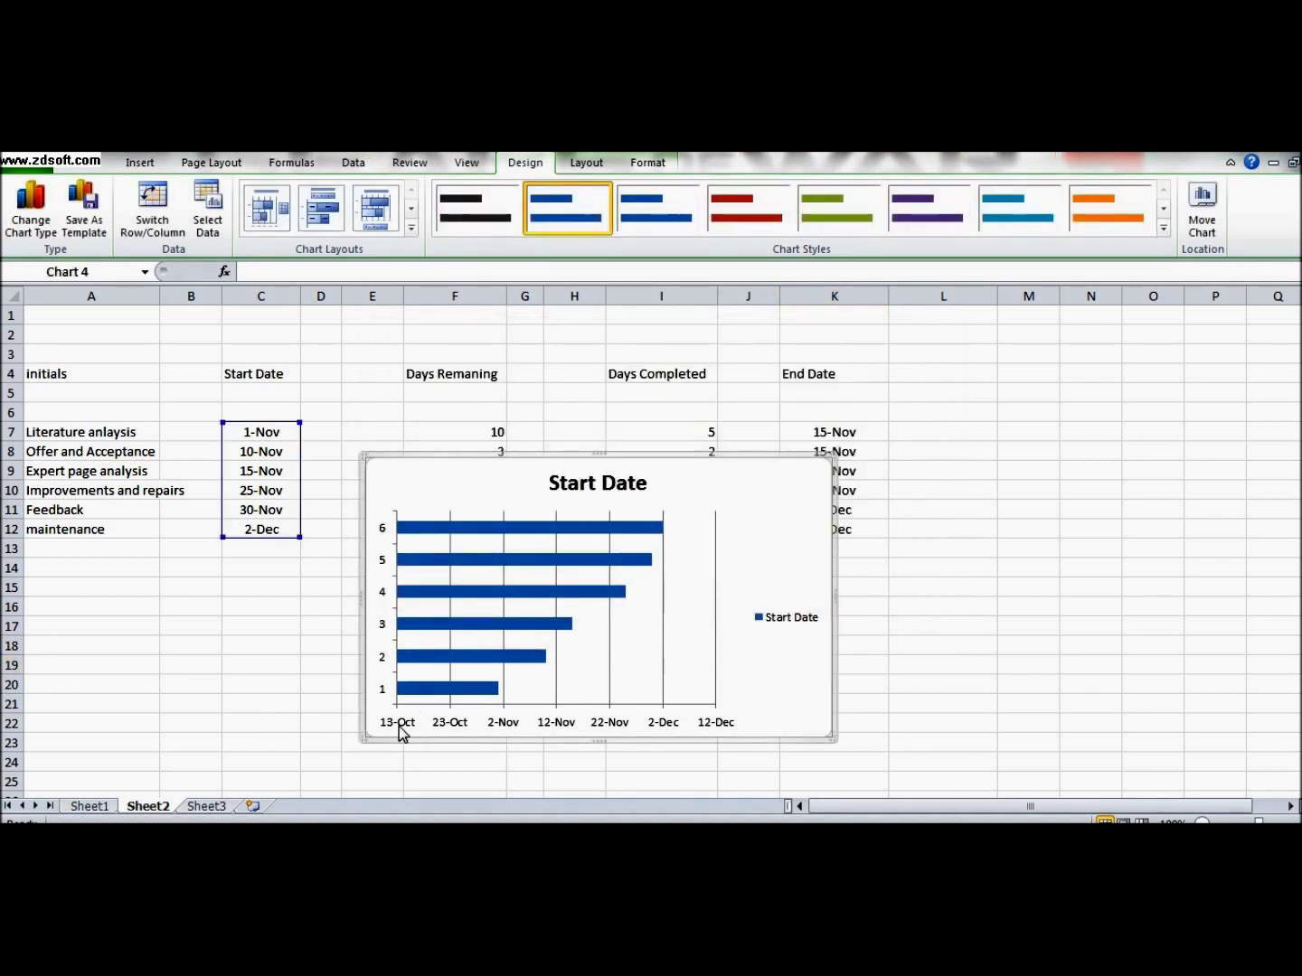
{"action": "left_click", "coordinate": [357, 607]}
{"action": "mouse_move", "coordinate": [354, 604]}
{"action": "left_mouse_down"}
{"action": "mouse_move", "coordinate": [284, 606]}
{"action": "mouse_move", "coordinate": [235, 644]}
{"action": "left_mouse_up"}
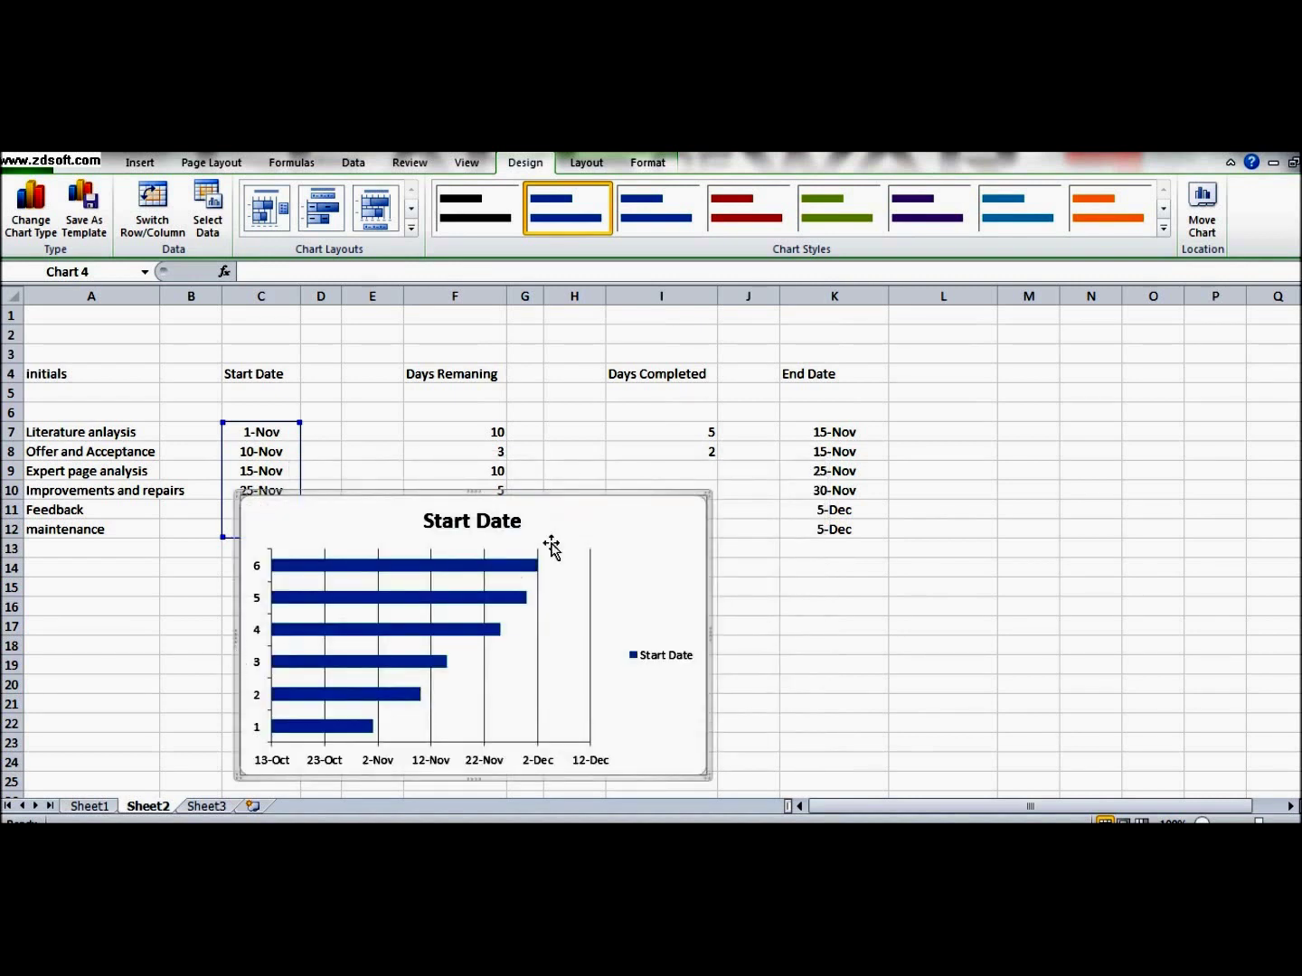
{"action": "left_click", "coordinate": [712, 644]}
{"action": "left_click", "coordinate": [687, 621]}
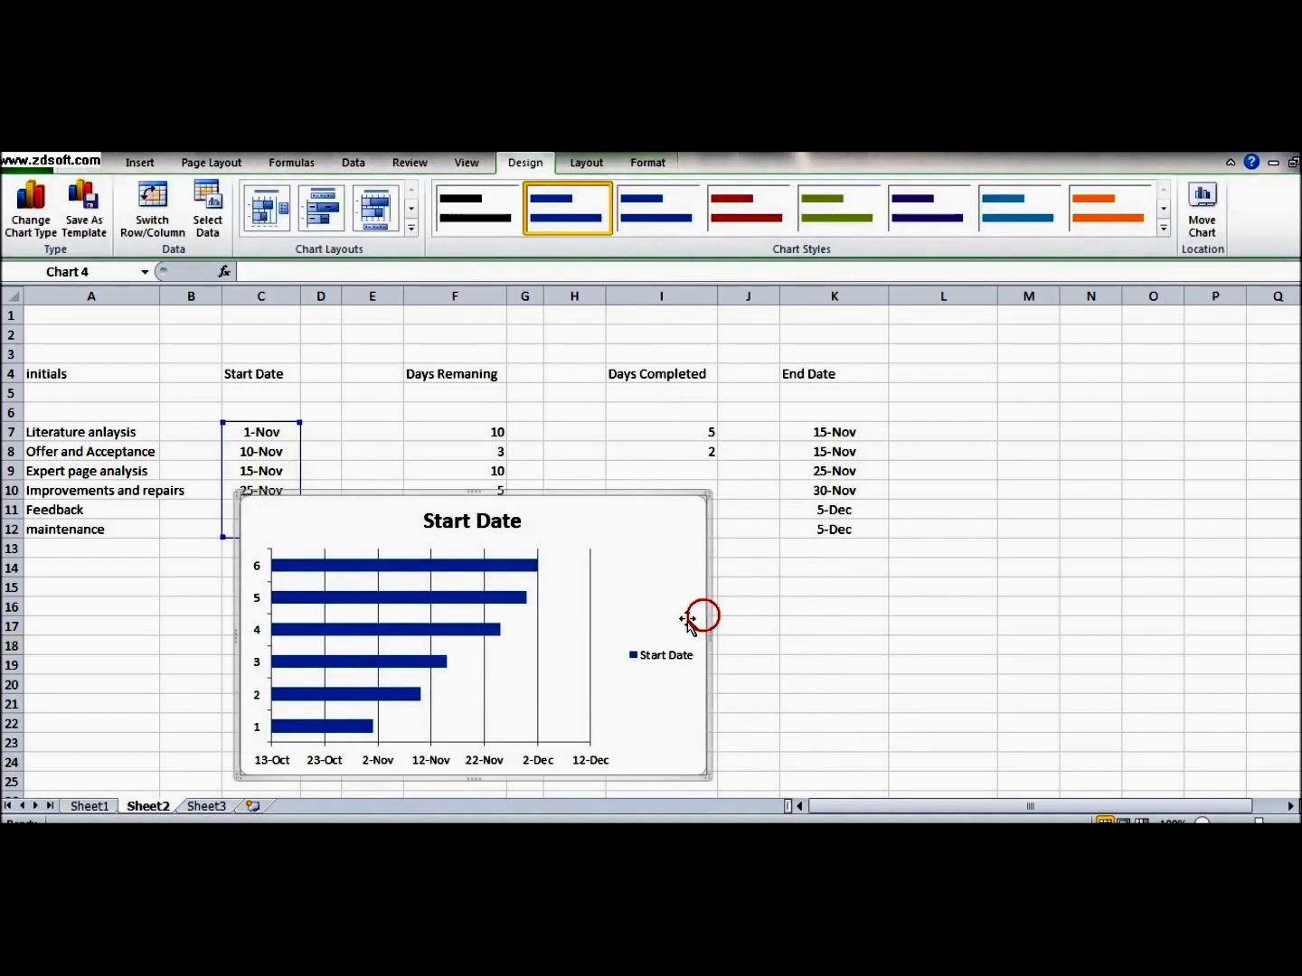
{"action": "left_click_drag", "start_coordinate": [706, 637], "coordinate": [925, 638]}
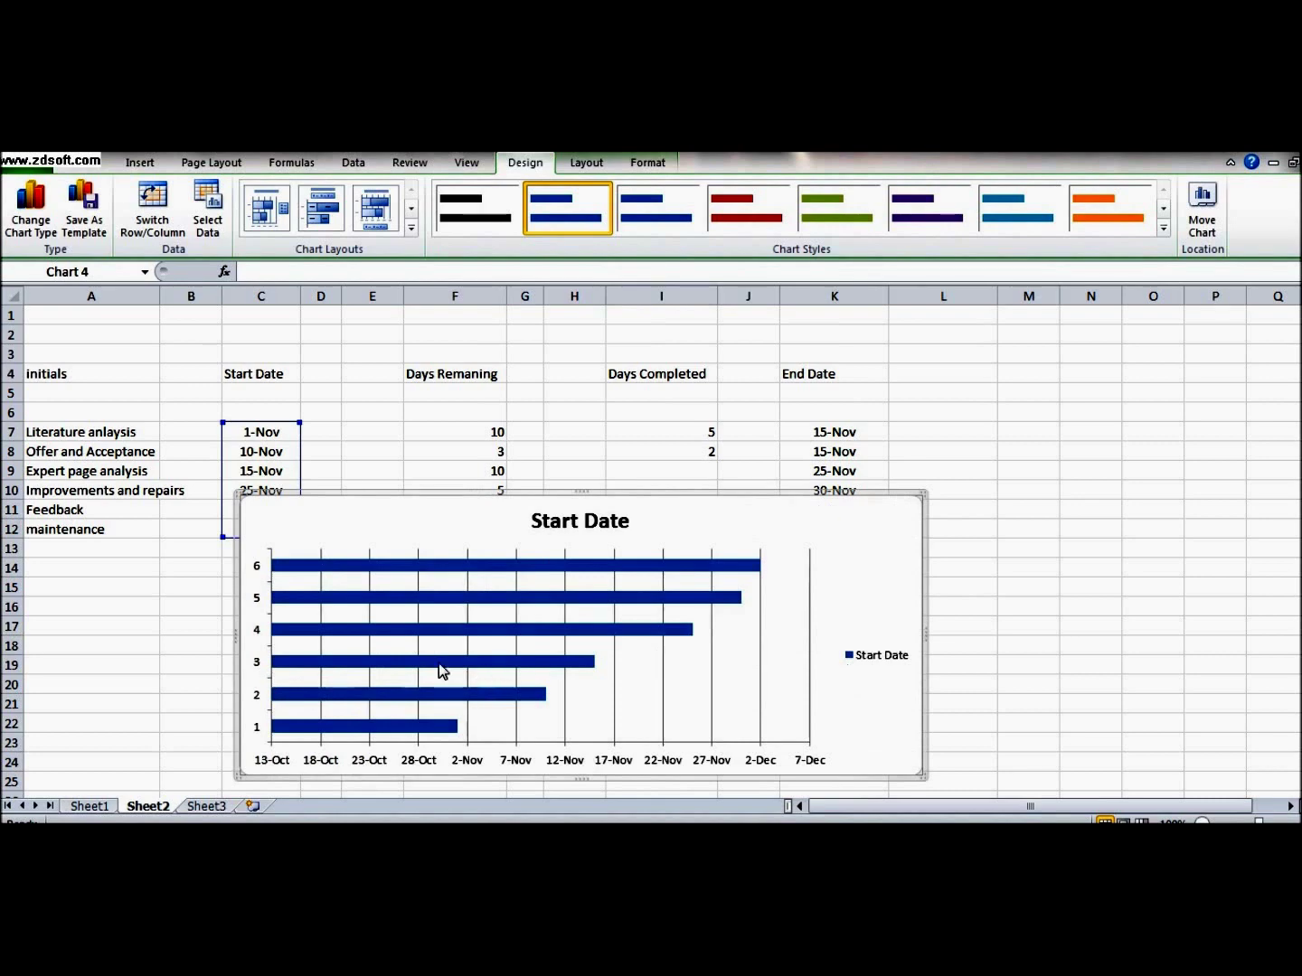
Open and close the axis and chart area formatting, then call up the chart's shortcut menu
{"action": "left_click", "coordinate": [256, 636]}
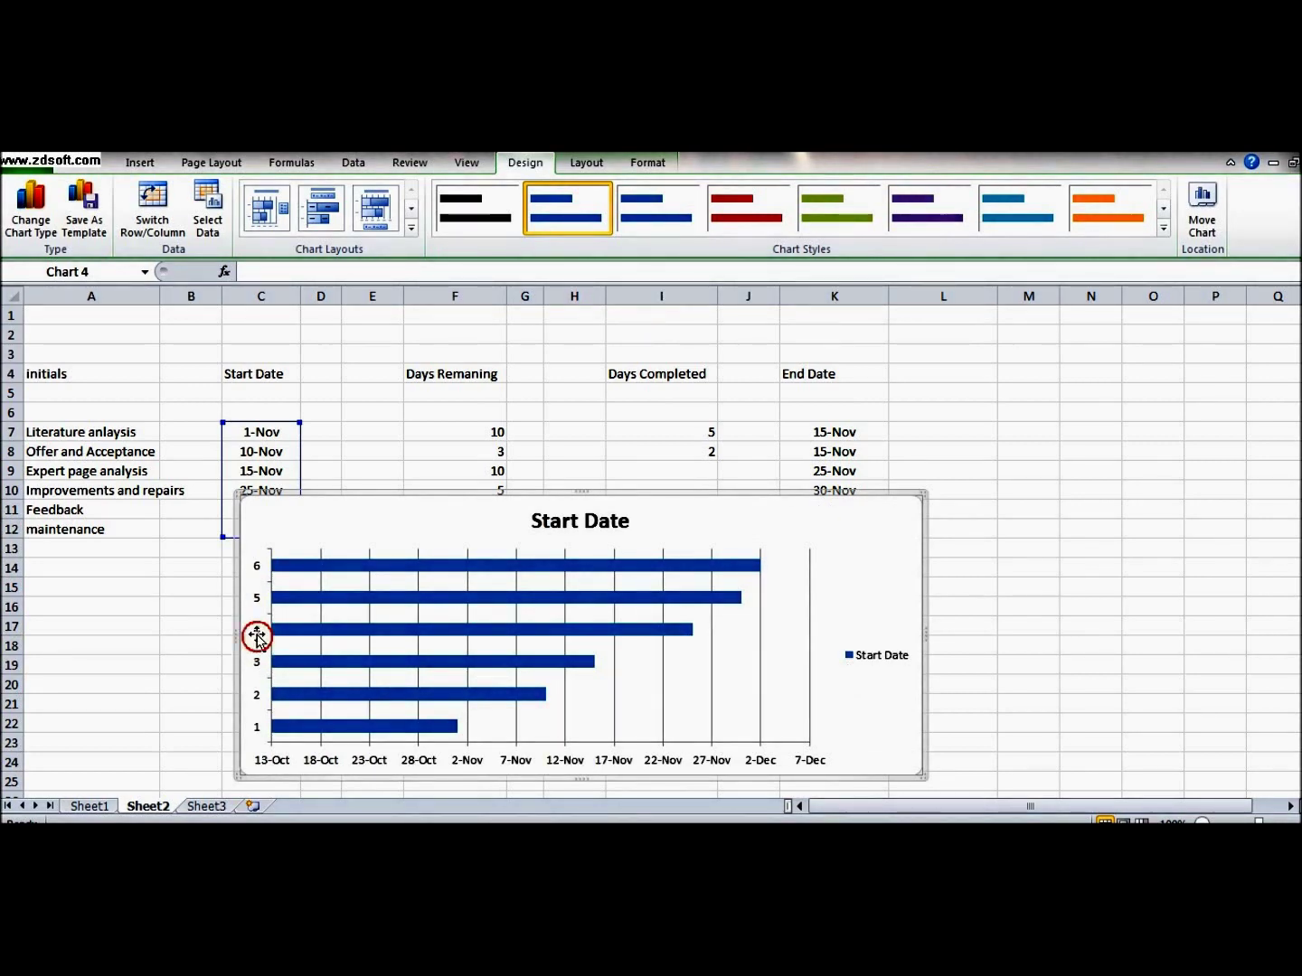
{"action": "double_click", "coordinate": [256, 637]}
{"action": "left_click", "coordinate": [757, 753]}
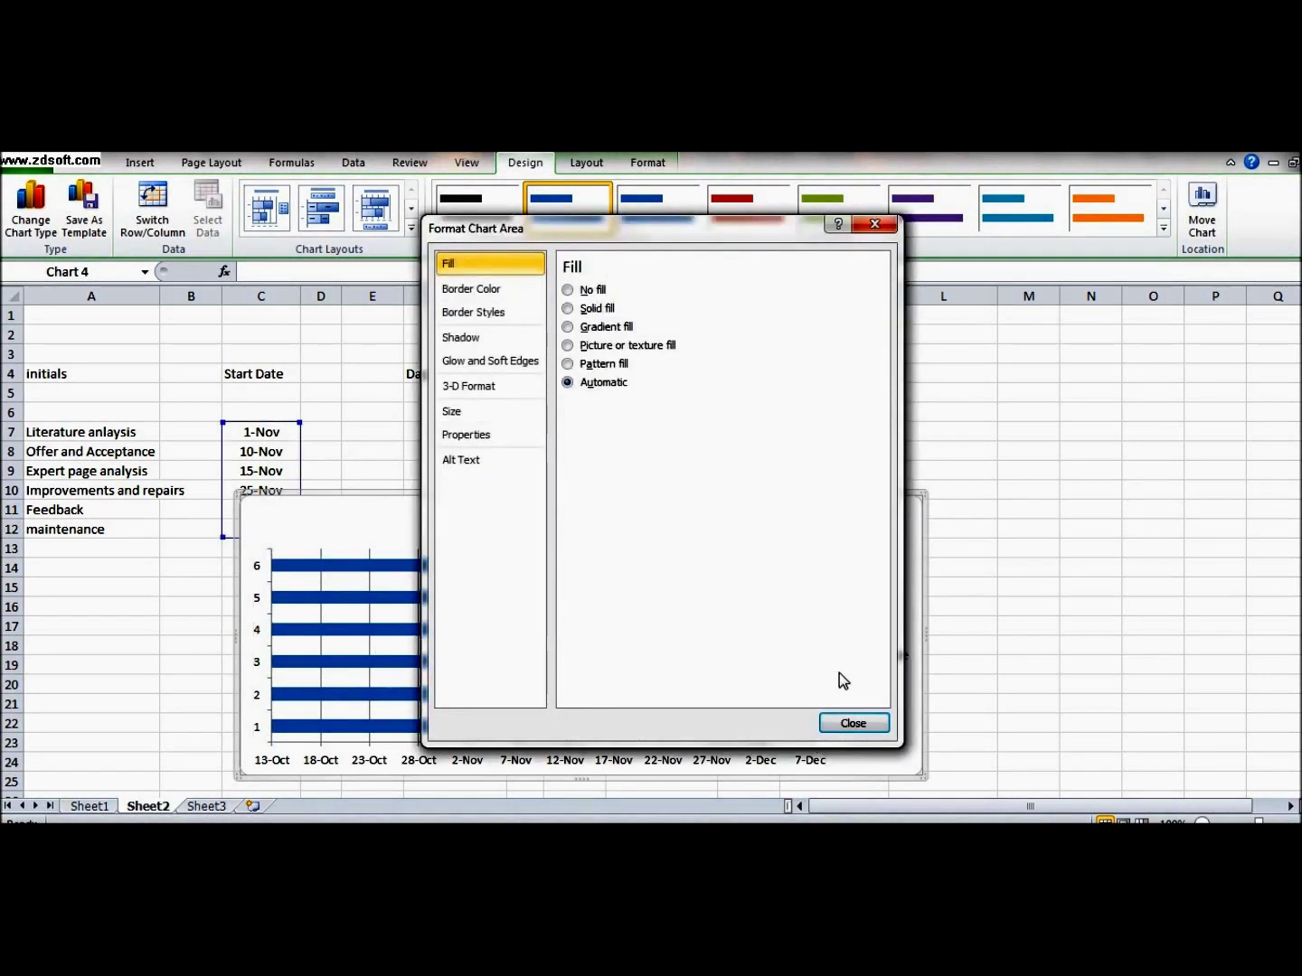
{"action": "left_click", "coordinate": [868, 724]}
{"action": "right_click", "coordinate": [721, 639]}
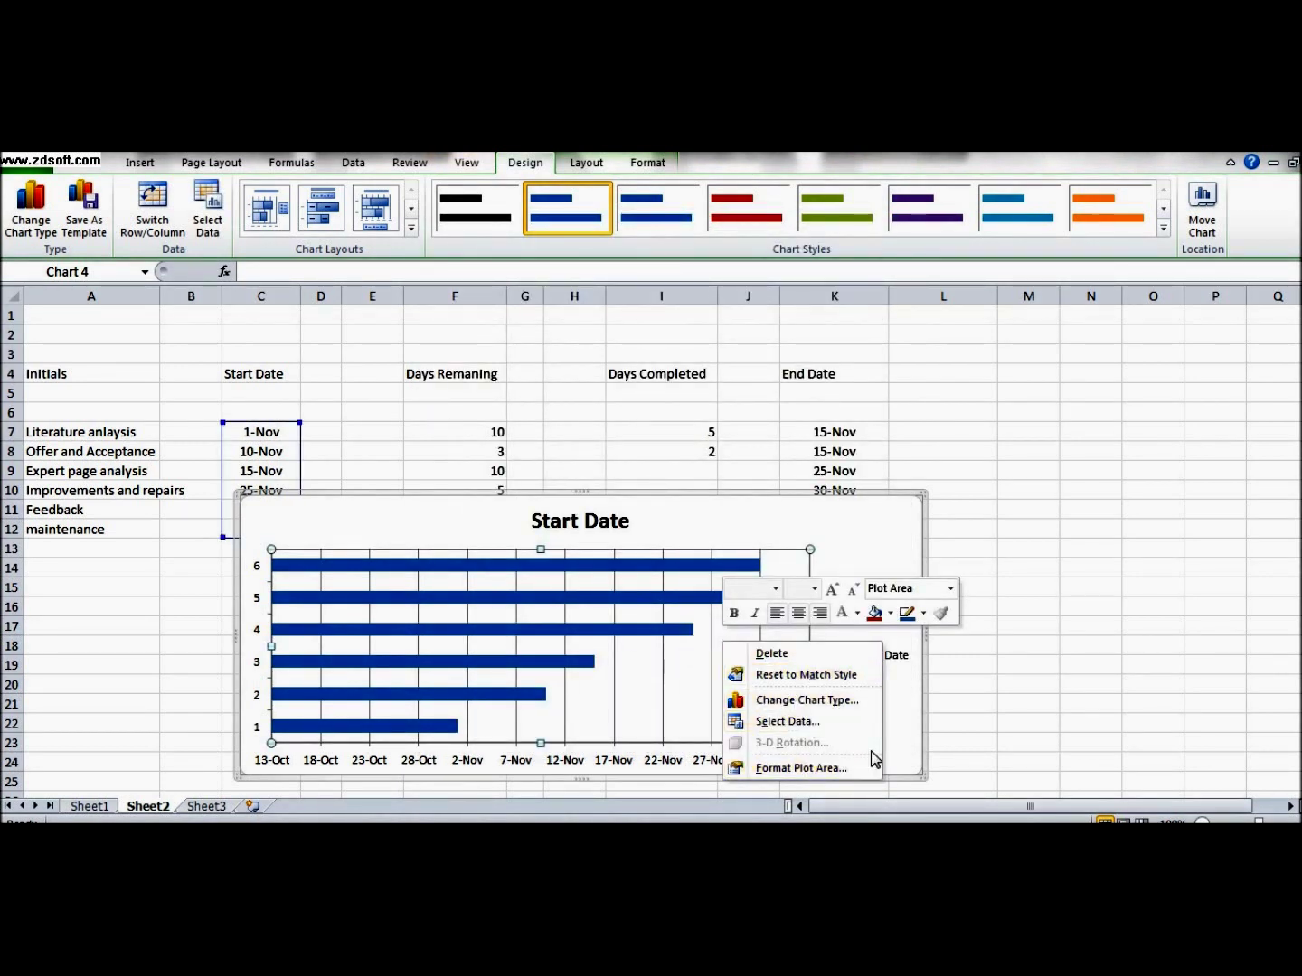
{"action": "key", "text": "Escape"}
{"action": "right_click", "coordinate": [852, 708]}
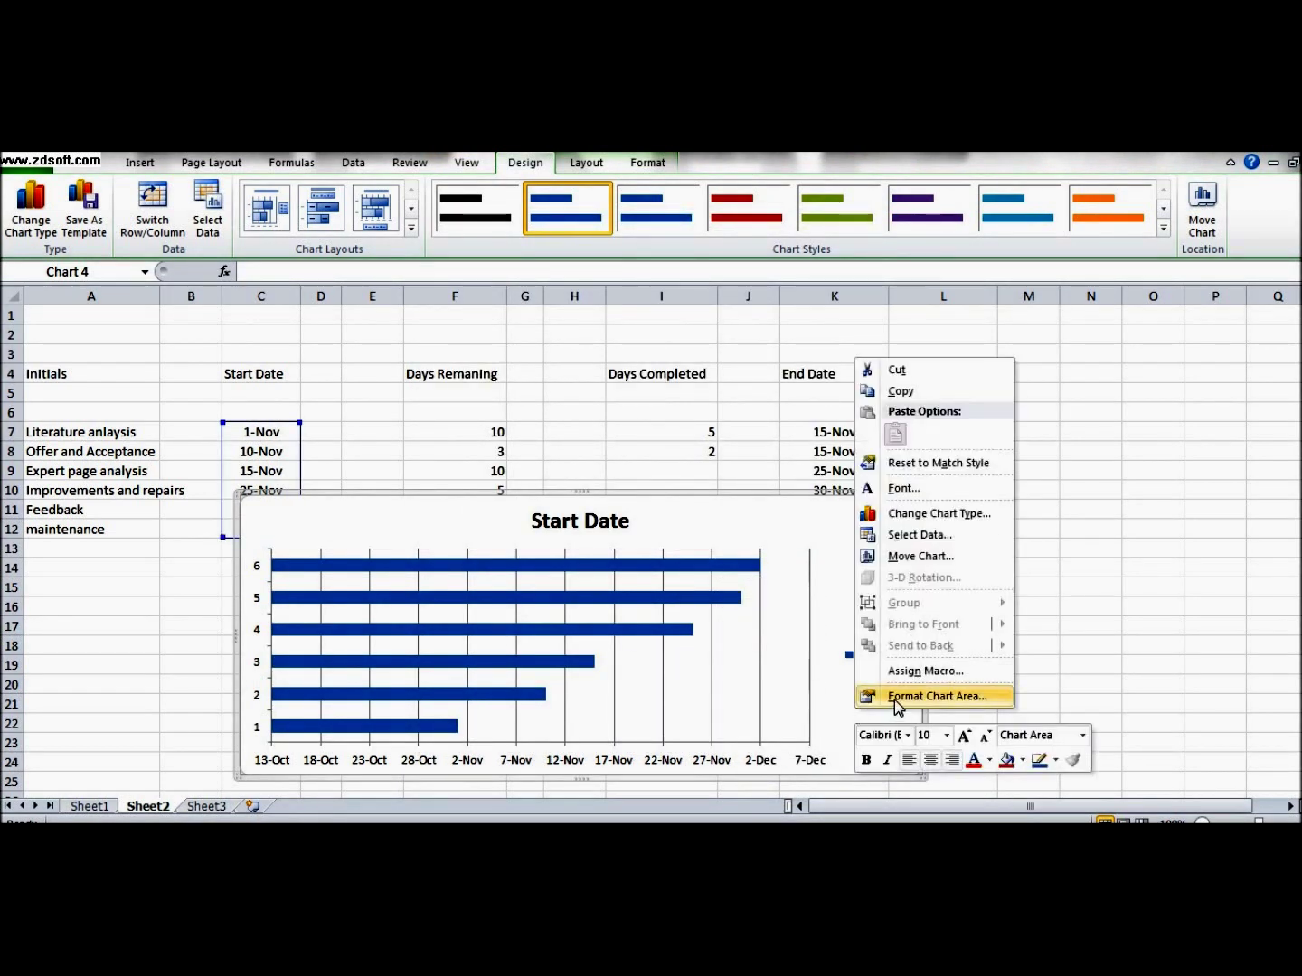
Start editing the horizontal axis label range, clearing the mistaken cell references
{"action": "left_click", "coordinate": [897, 534]}
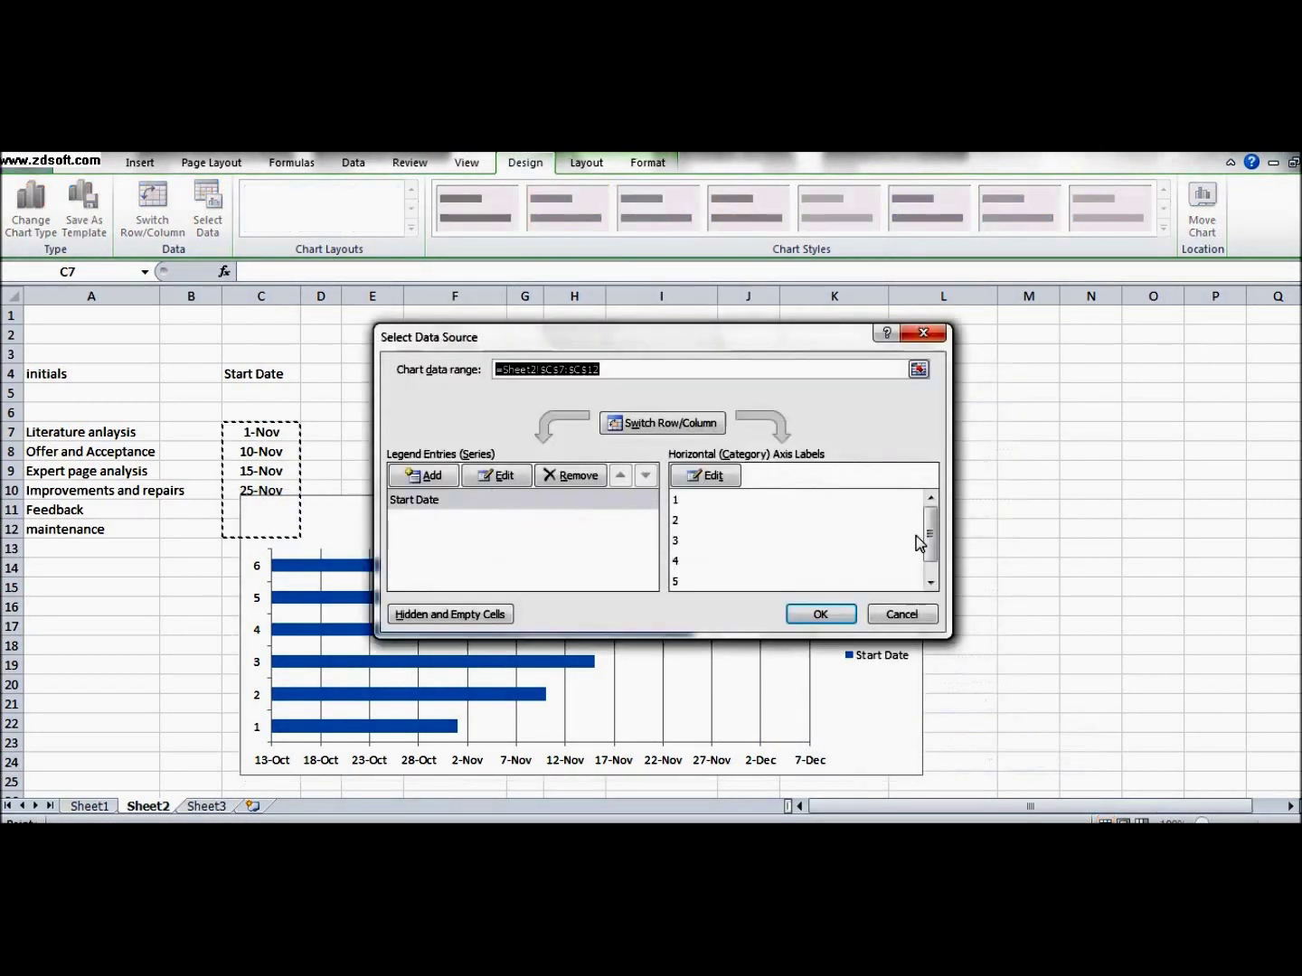
{"action": "left_click", "coordinate": [712, 482]}
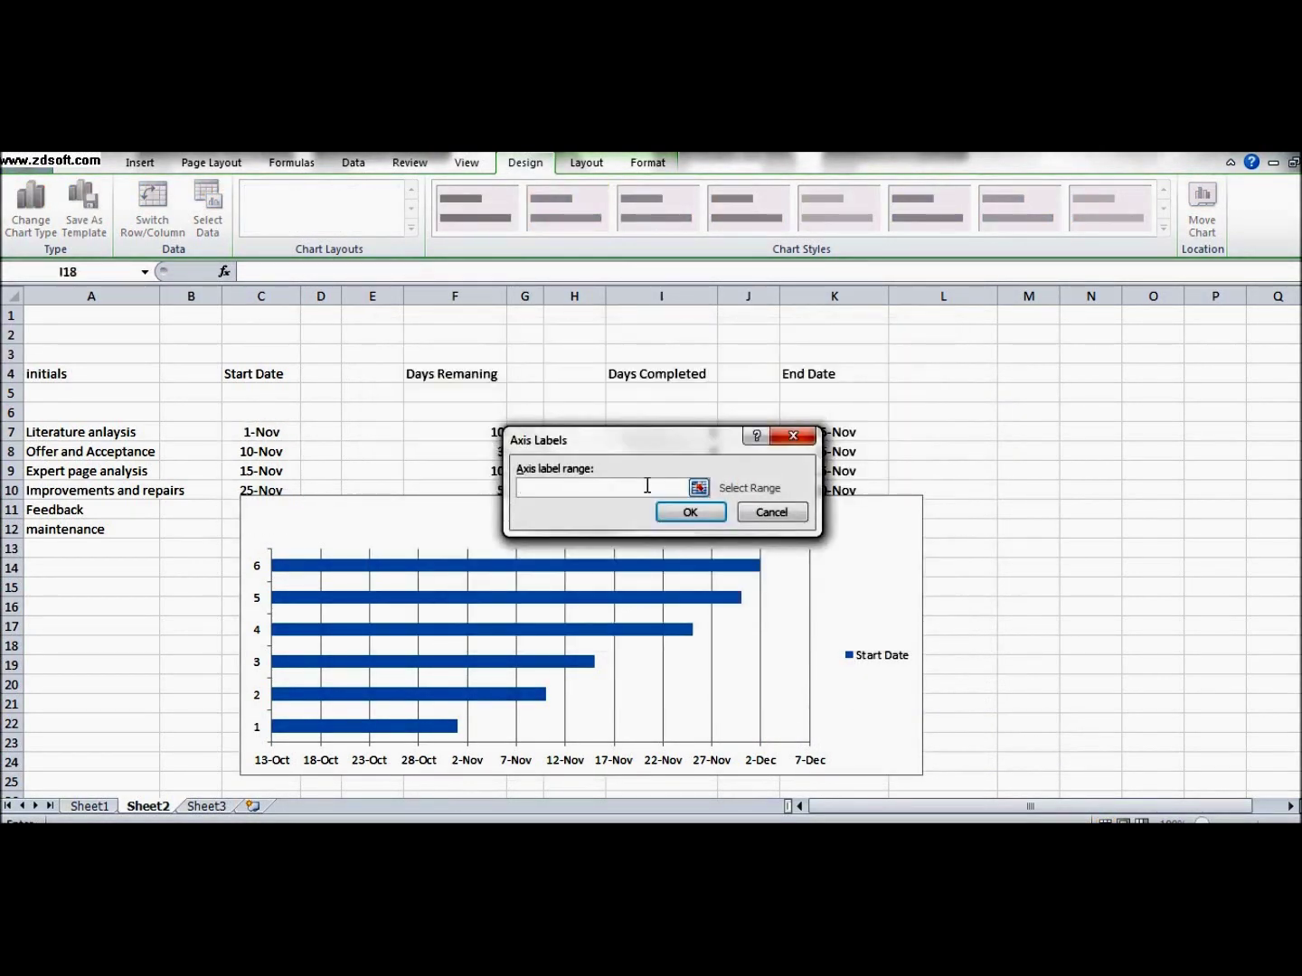
{"action": "left_click", "coordinate": [628, 485]}
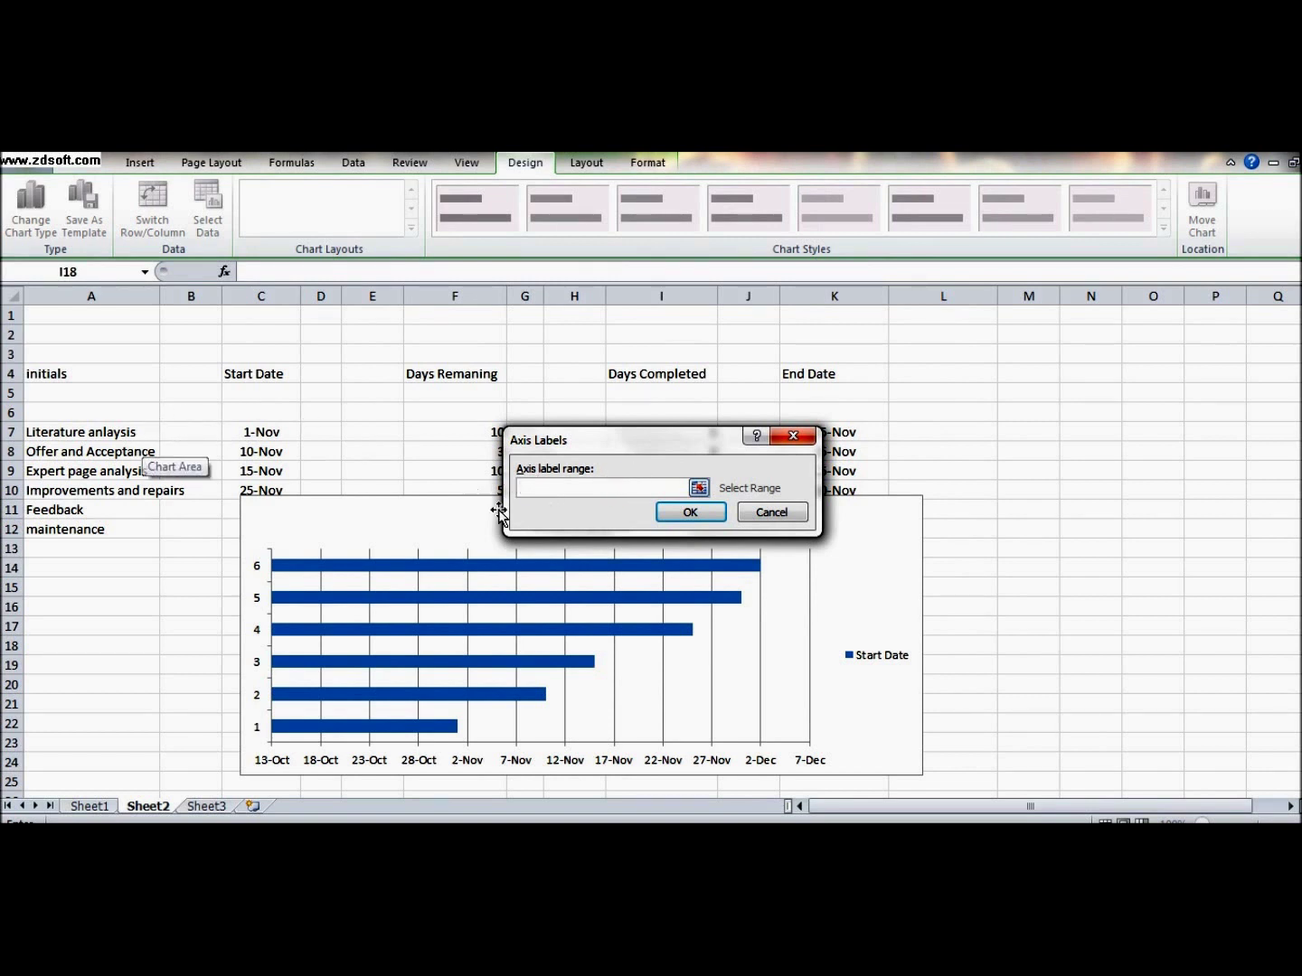
{"action": "left_click", "coordinate": [178, 430]}
{"action": "left_click", "coordinate": [117, 432]}
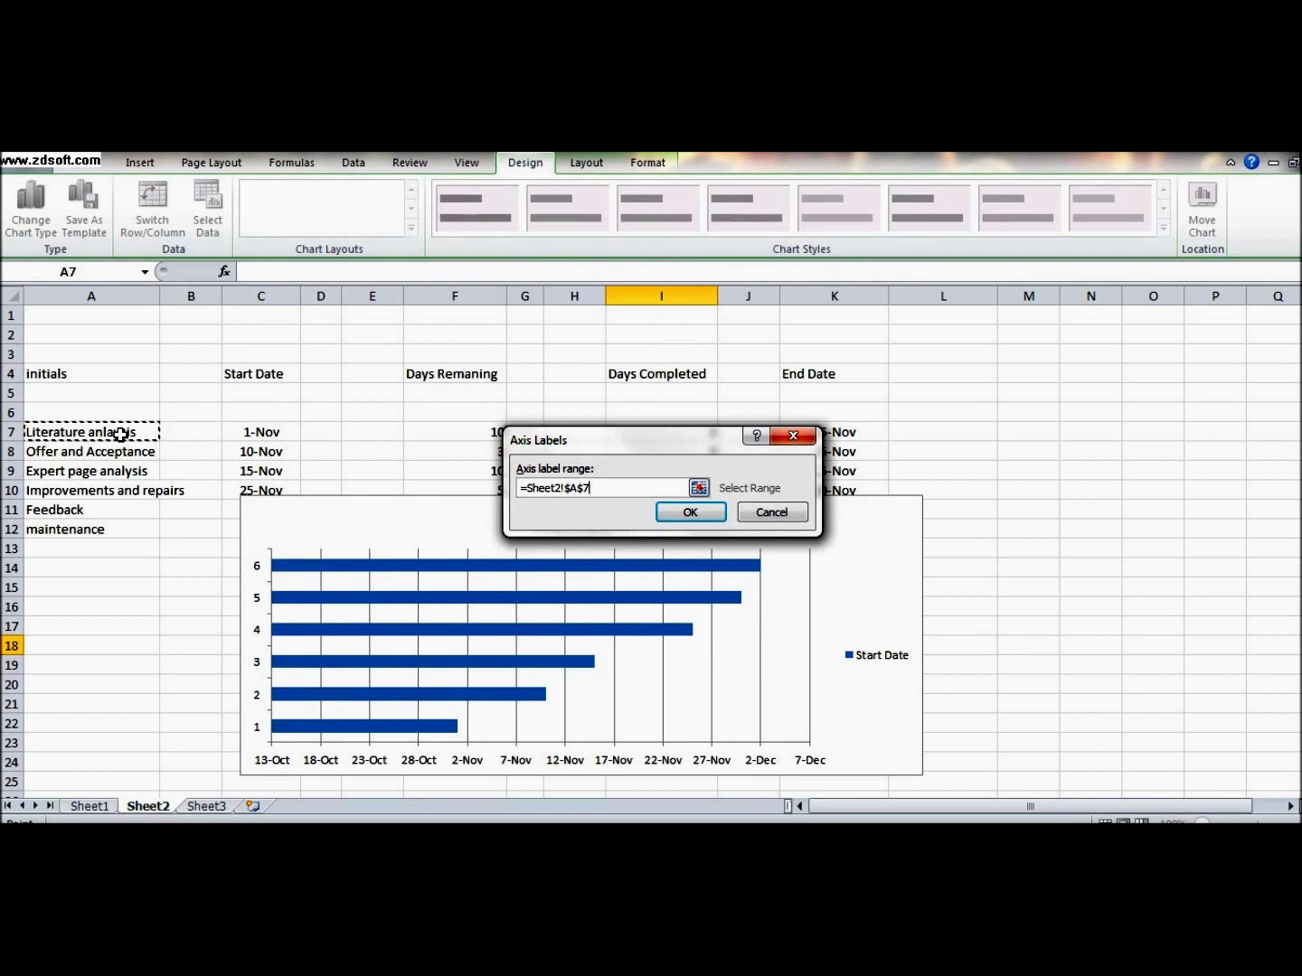
{"action": "key", "text": "BackSpace"}
{"action": "key", "text": "BackSpace"}
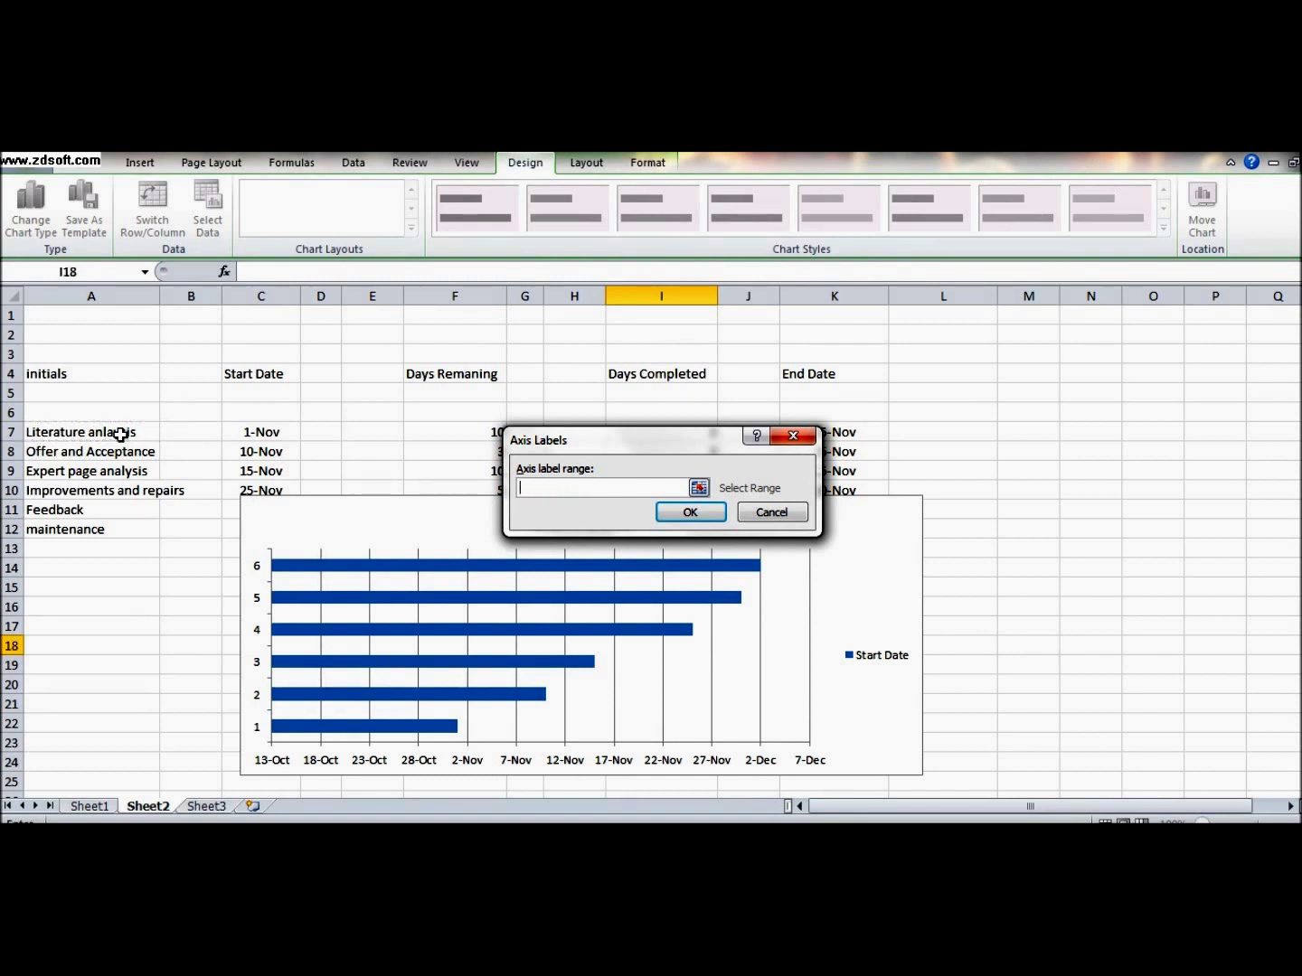
{"action": "key", "text": "Down"}
{"action": "key", "text": "BackSpace"}
{"action": "key", "text": "BackSpace"}
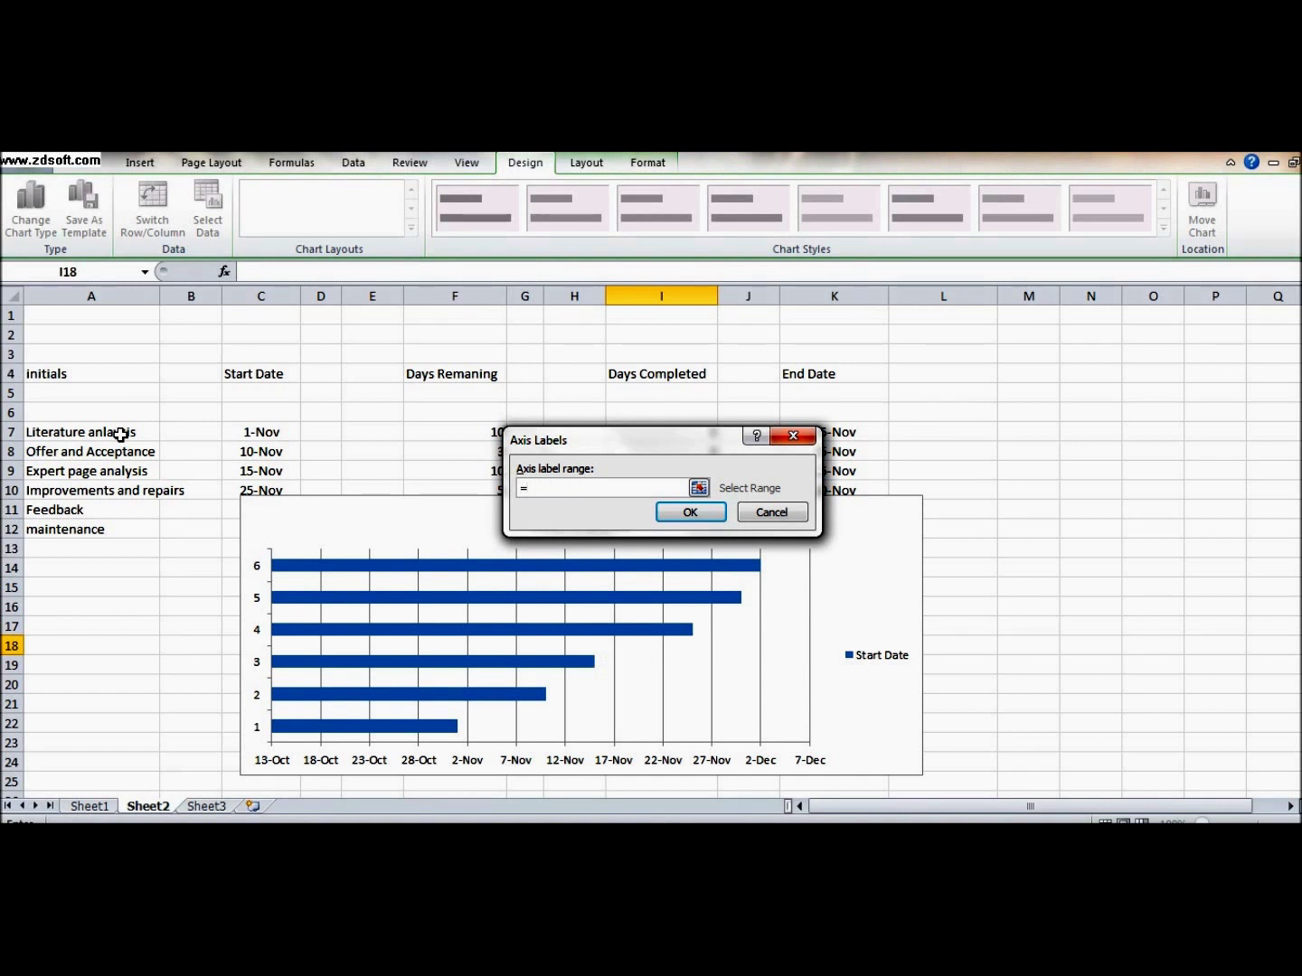
Set the axis label range to the task names in A7:A12
{"action": "left_click", "coordinate": [120, 436]}
{"action": "key", "text": "Down"}
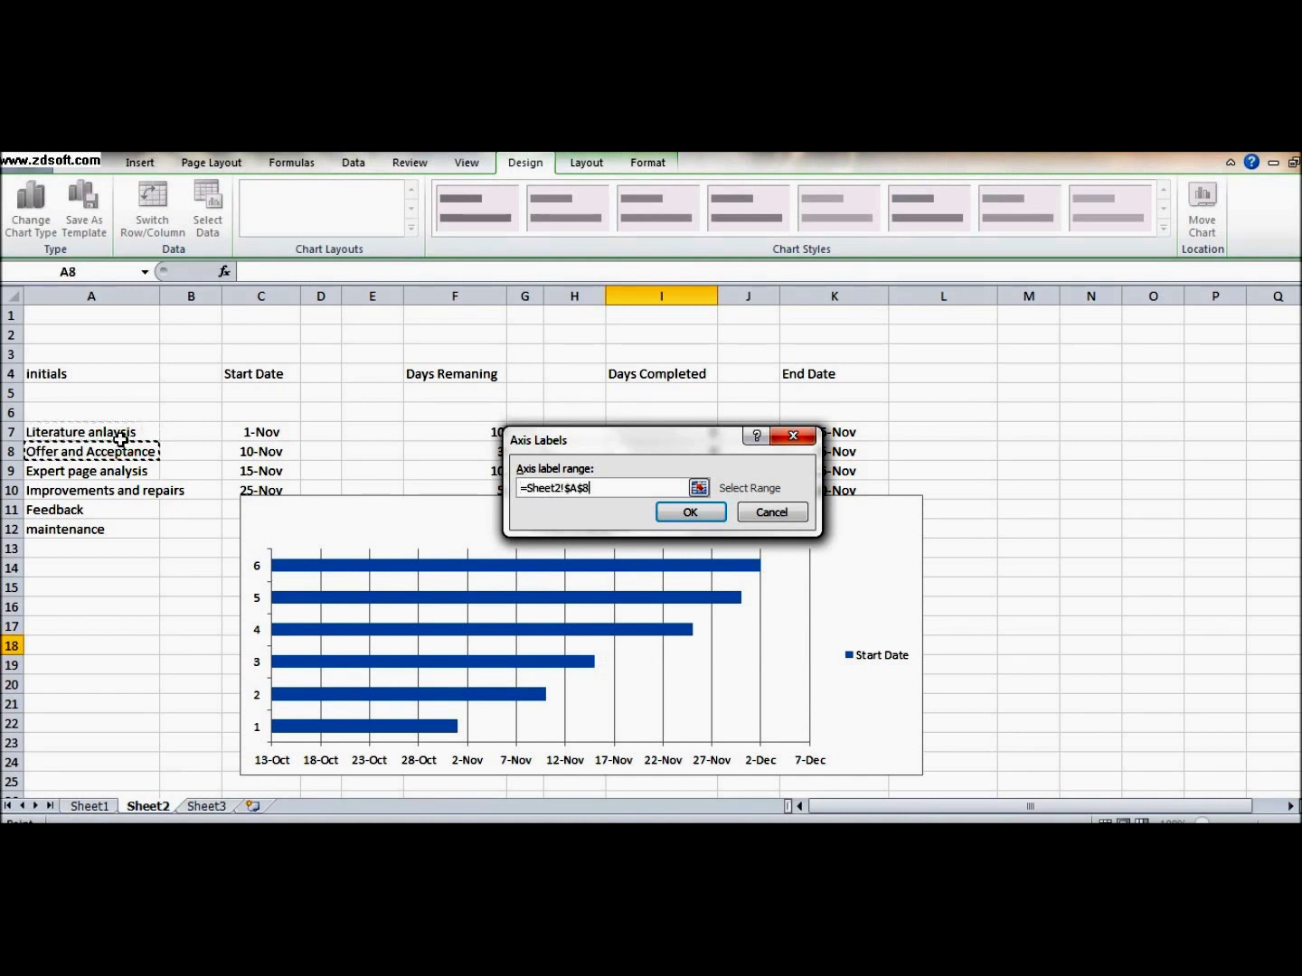
{"action": "key", "text": "Down"}
{"action": "key", "text": "Up"}
{"action": "key", "text": "Up"}
{"action": "key", "text": "Down"}
{"action": "key", "text": "Down"}
{"action": "key", "text": "Down"}
{"action": "key", "text": "Down"}
{"action": "key", "text": "Down"}
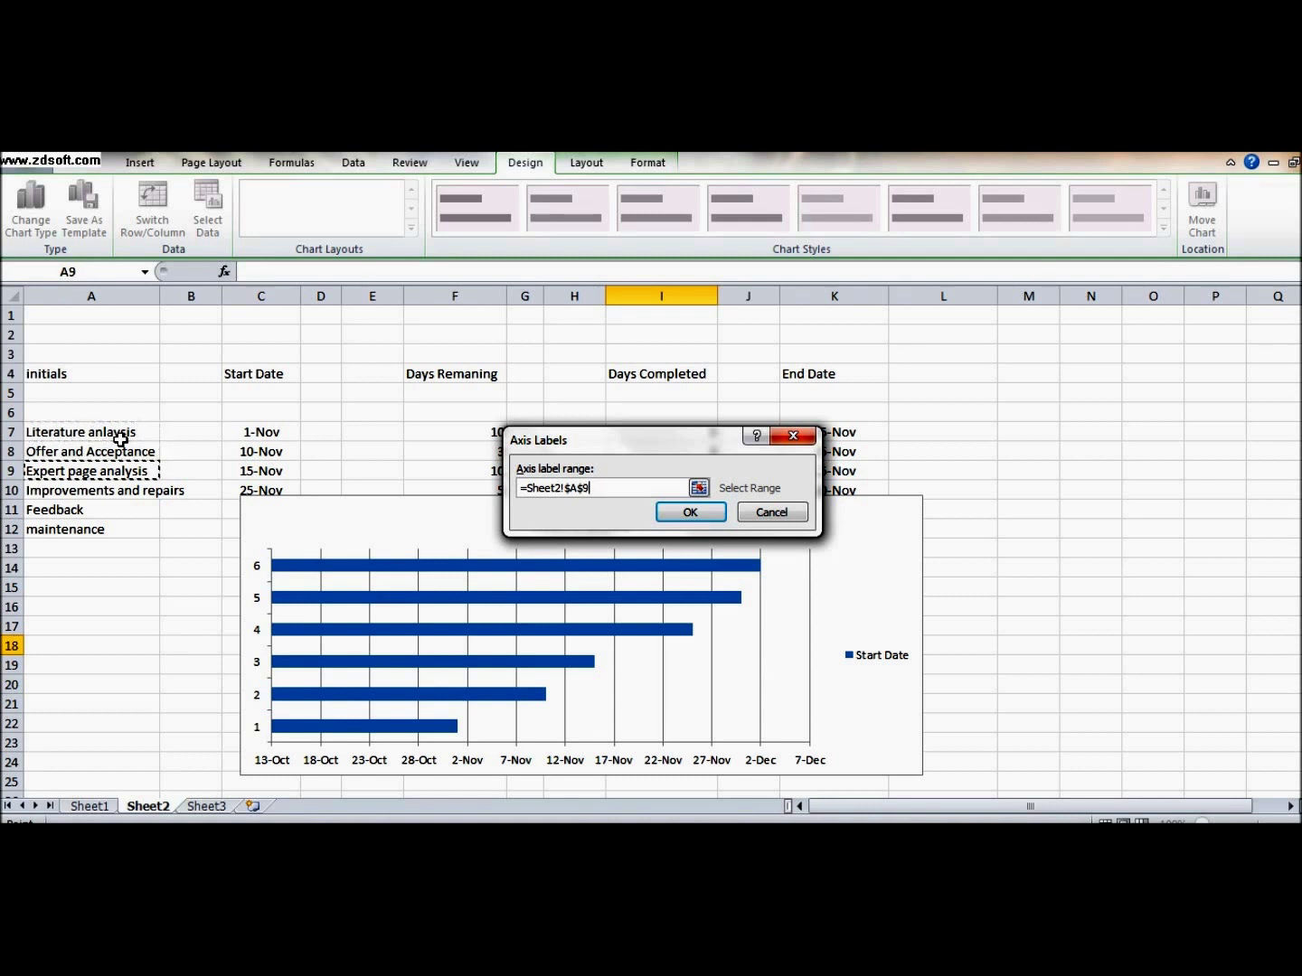
{"action": "key", "text": "Up"}
{"action": "key", "text": "Up"}
{"action": "key", "text": "Up"}
{"action": "key", "text": "Up"}
{"action": "key", "text": "Up"}
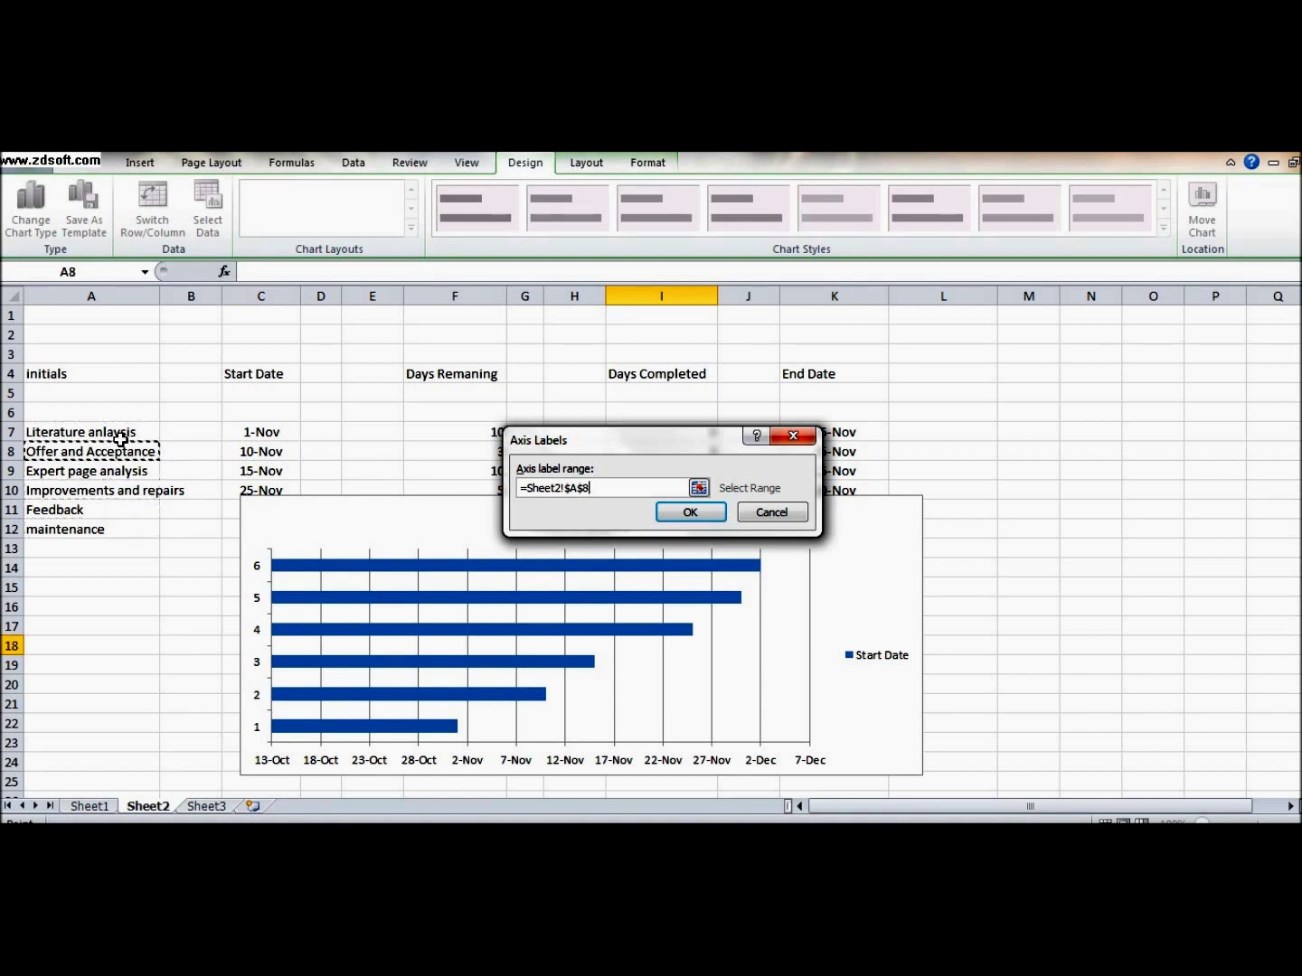
{"action": "key", "text": "shift+Down"}
{"action": "key", "text": "shift+Down"}
{"action": "key", "text": "shift+Down"}
{"action": "key", "text": "shift+Down"}
{"action": "key", "text": "shift+Down"}
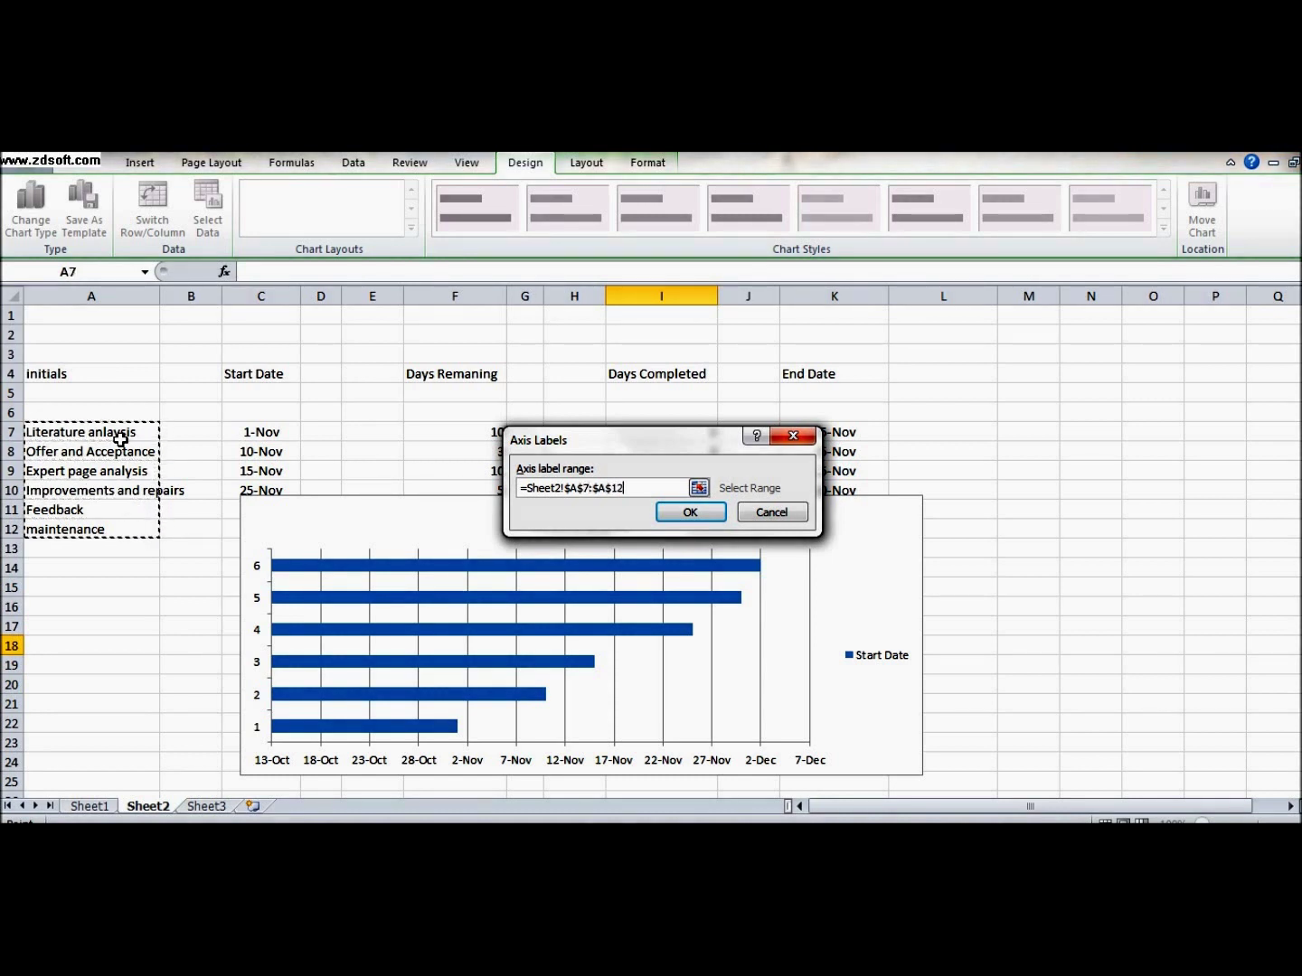
{"action": "left_click", "coordinate": [679, 513]}
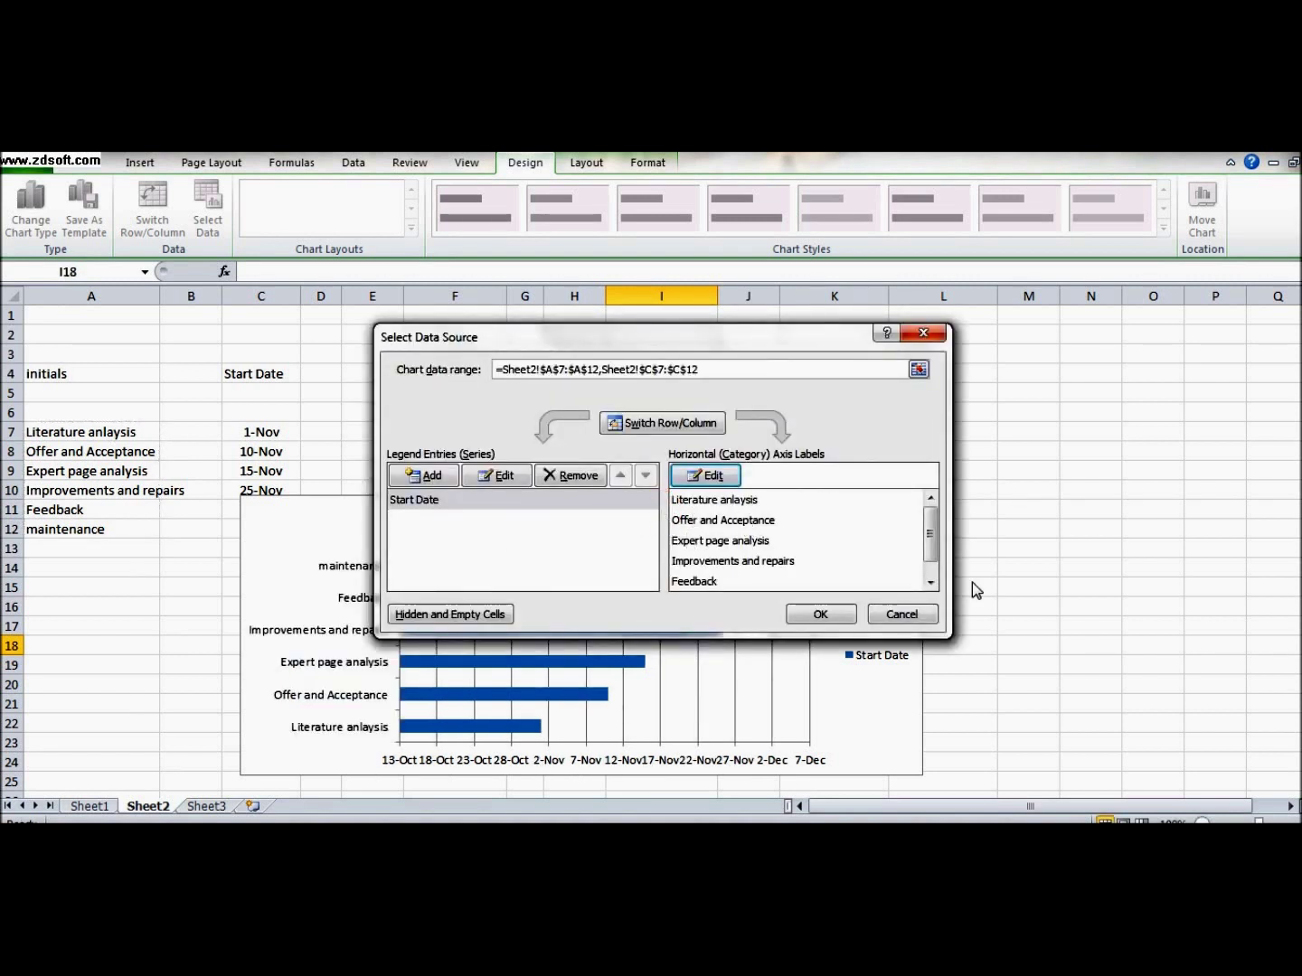
Apply the task-name labels and widen the chart further to the right
{"action": "left_click_drag", "start_coordinate": [940, 546], "coordinate": [937, 559]}
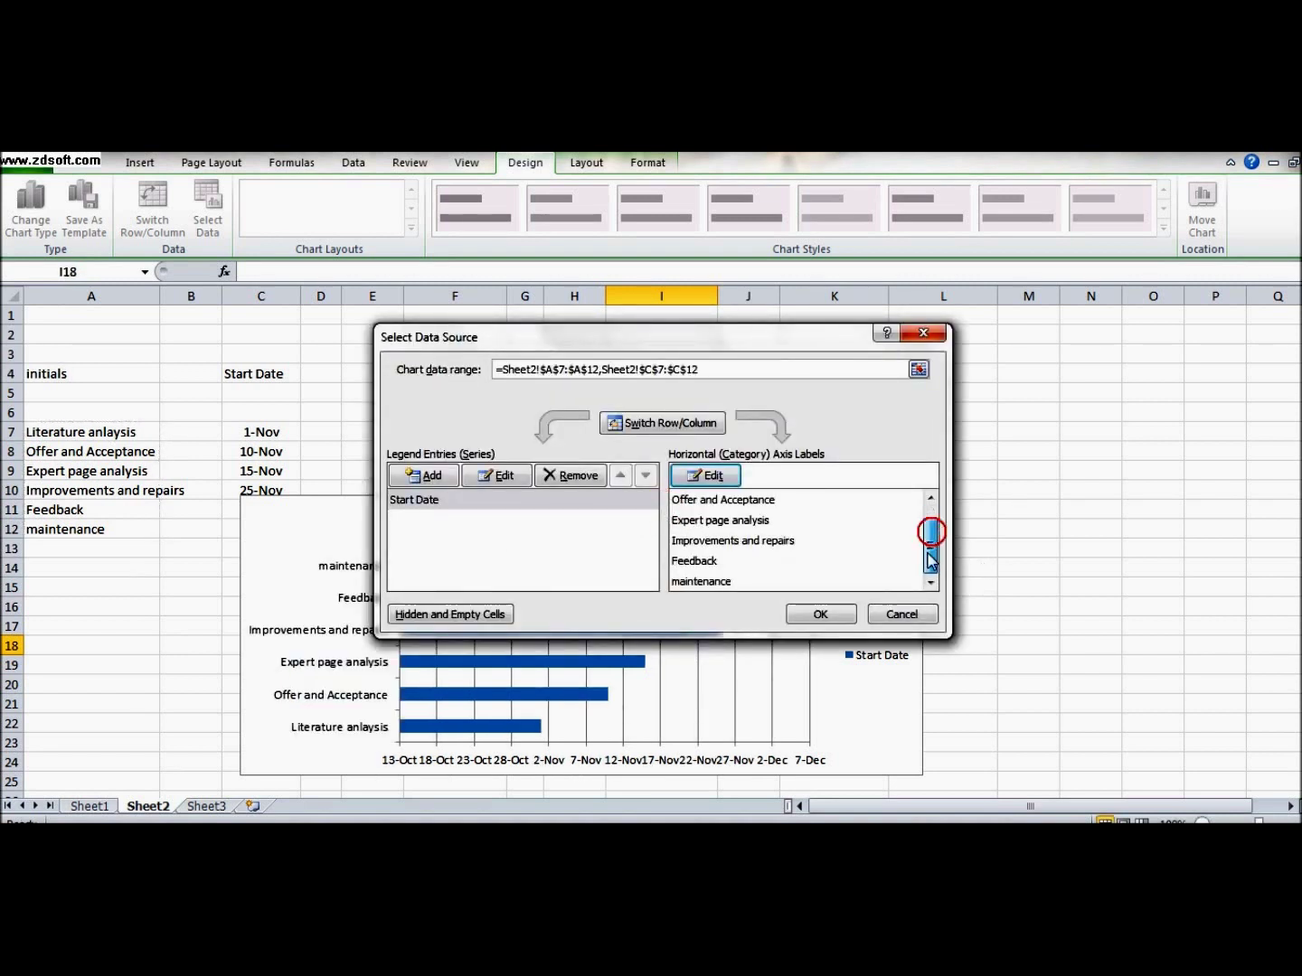
{"action": "left_click", "coordinate": [820, 615]}
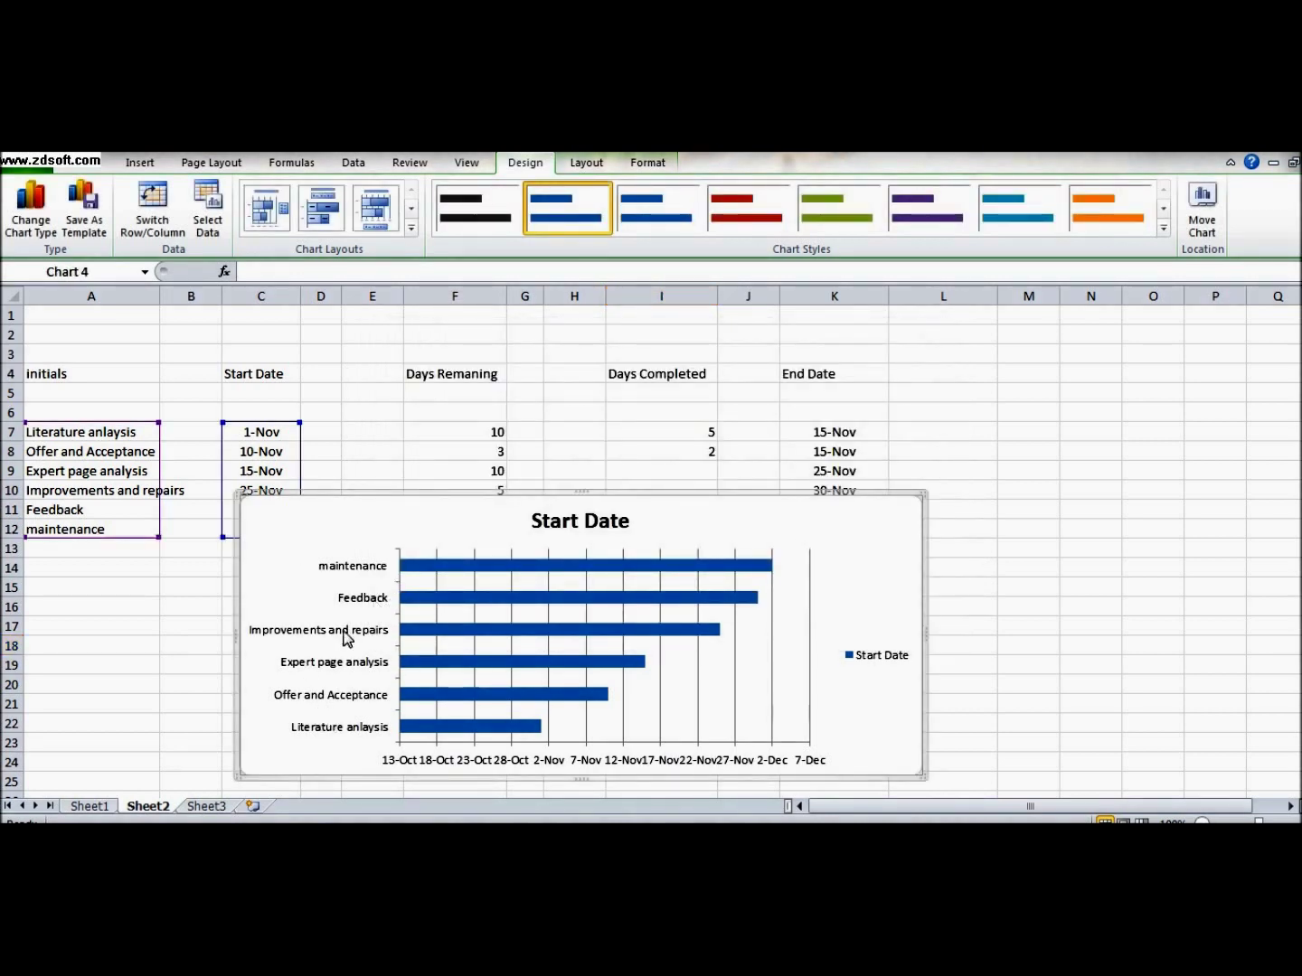
{"action": "left_click_drag", "start_coordinate": [924, 632], "coordinate": [1089, 618]}
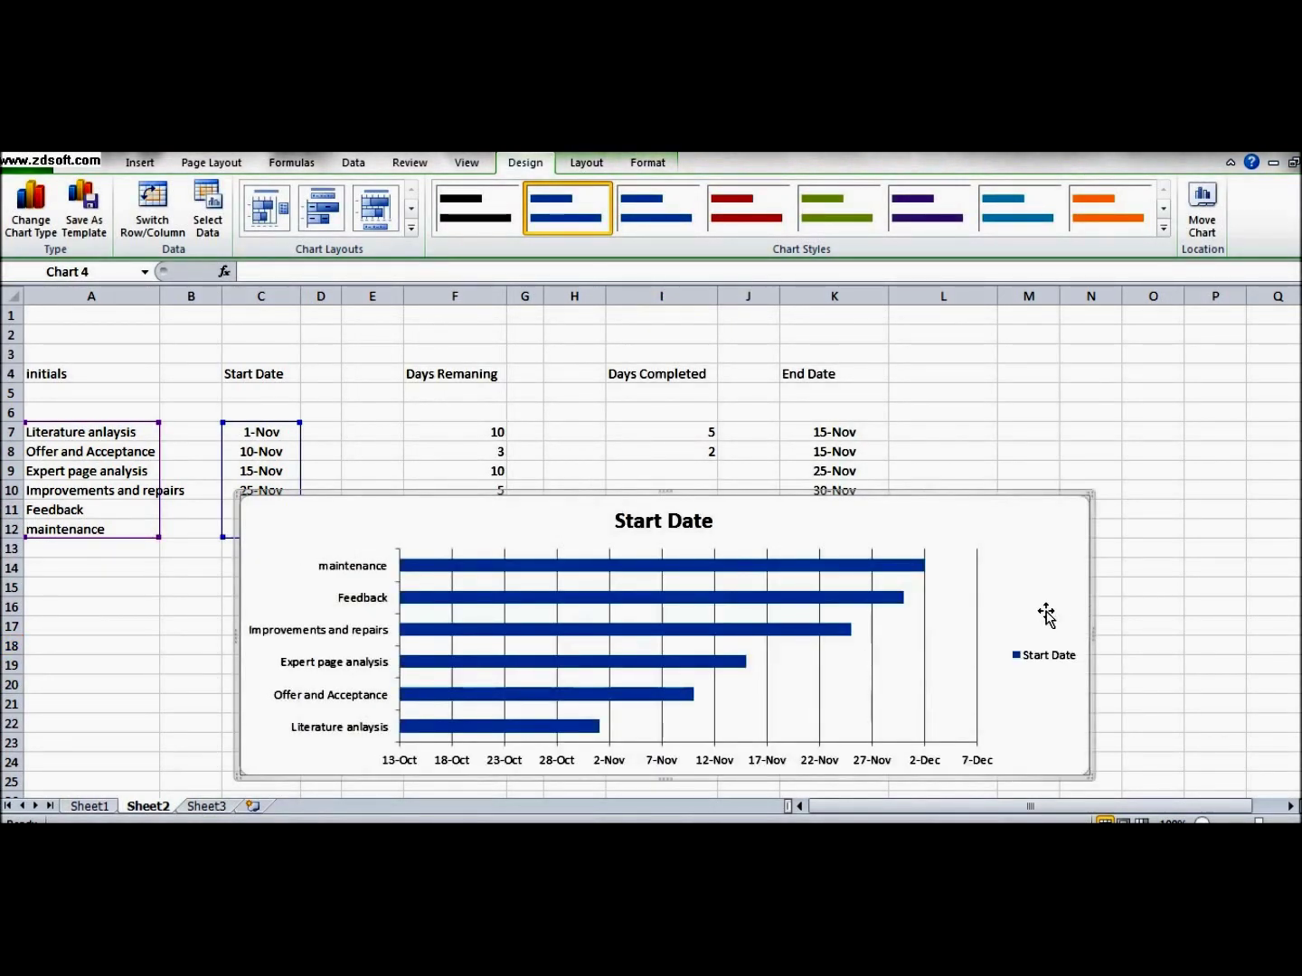
{"action": "left_click", "coordinate": [489, 432]}
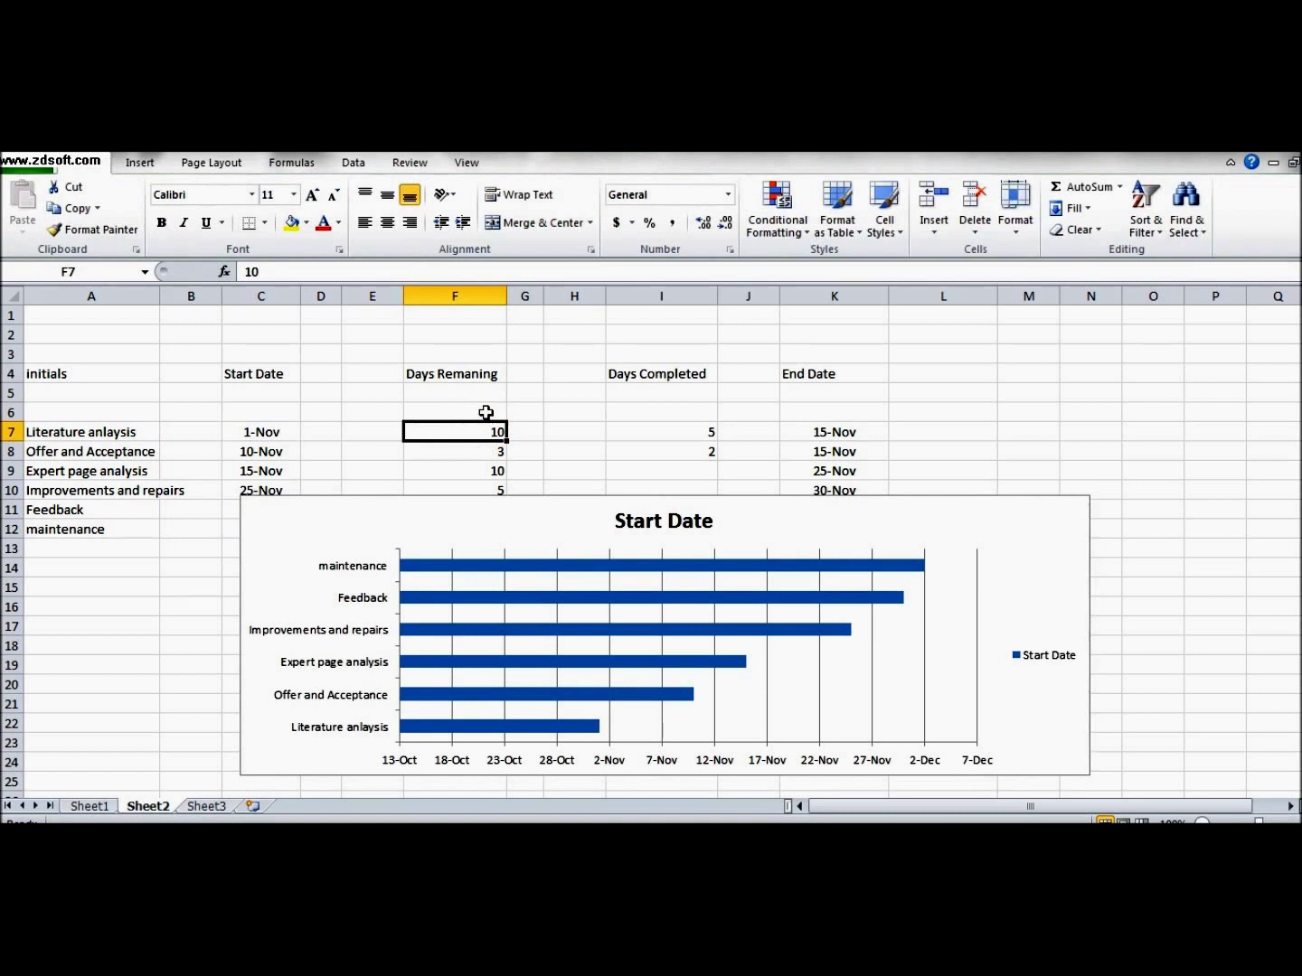
Reset the plot area to its style and add a new series named Days Completed
{"action": "right_click", "coordinate": [938, 639]}
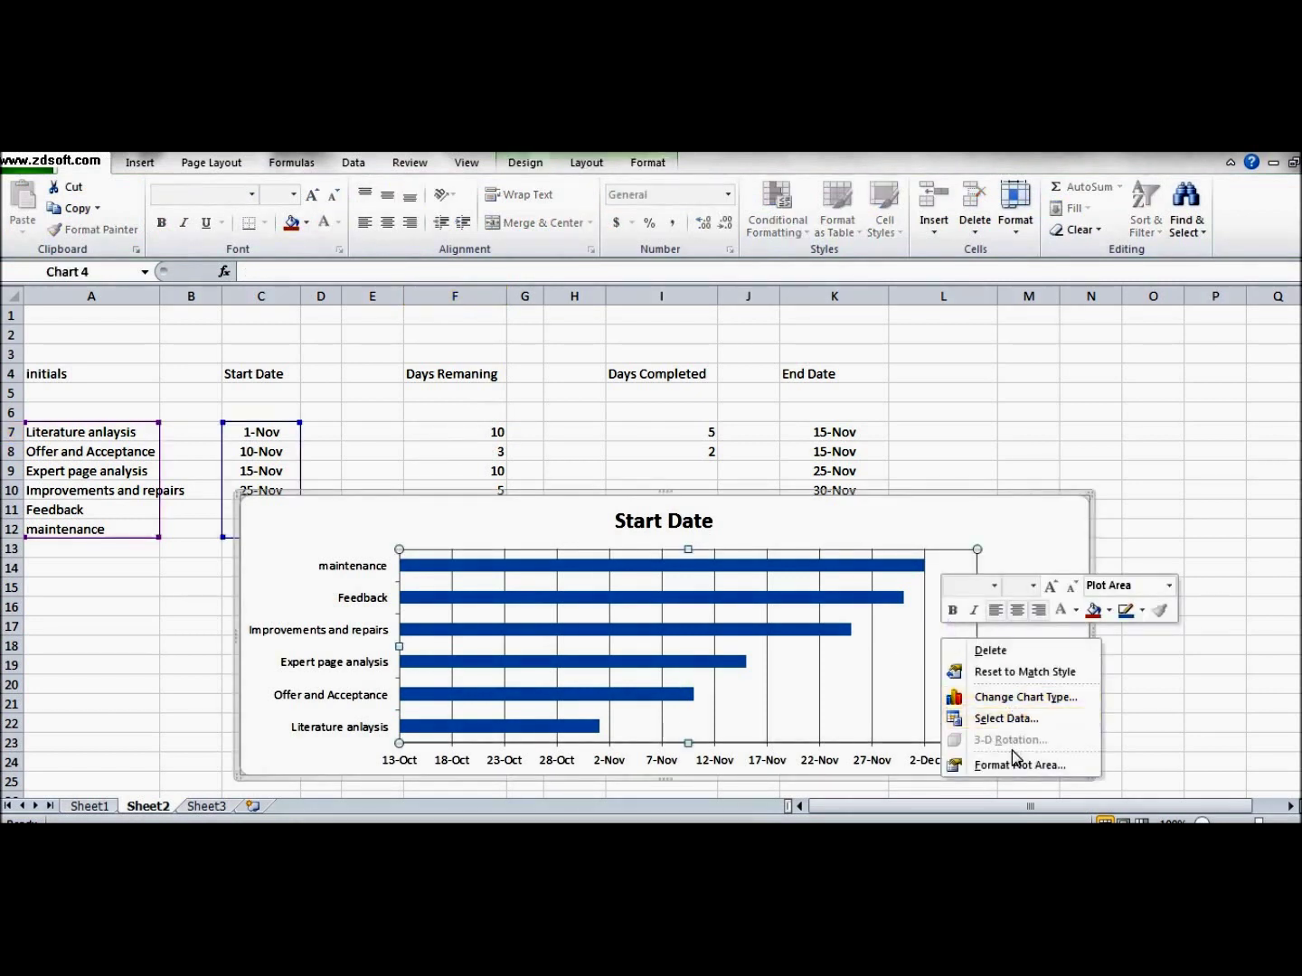
{"action": "left_click", "coordinate": [1046, 674]}
{"action": "right_click", "coordinate": [1033, 556]}
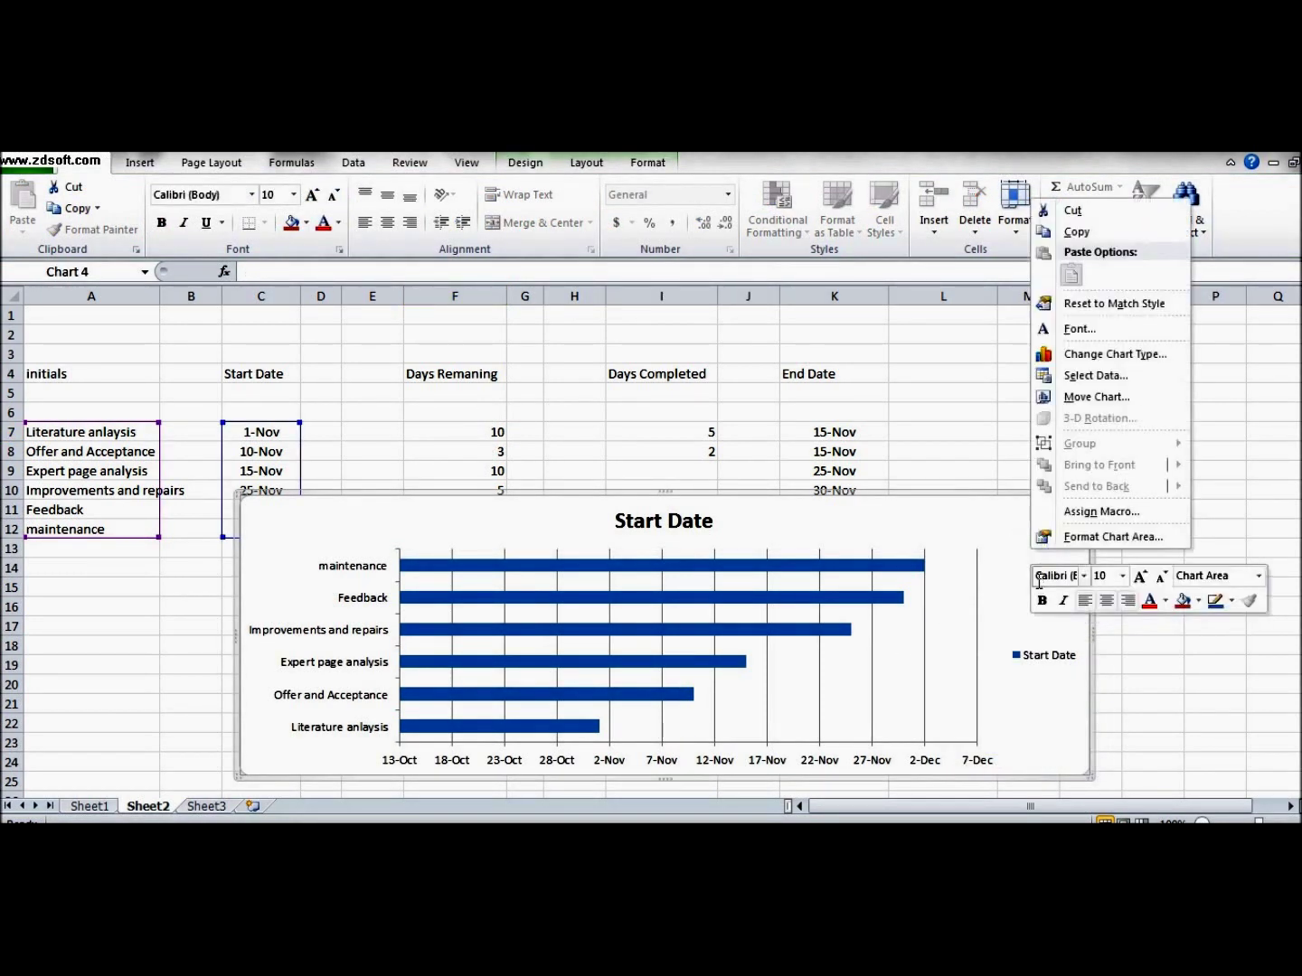
{"action": "left_click", "coordinate": [1092, 379]}
{"action": "left_click", "coordinate": [425, 477]}
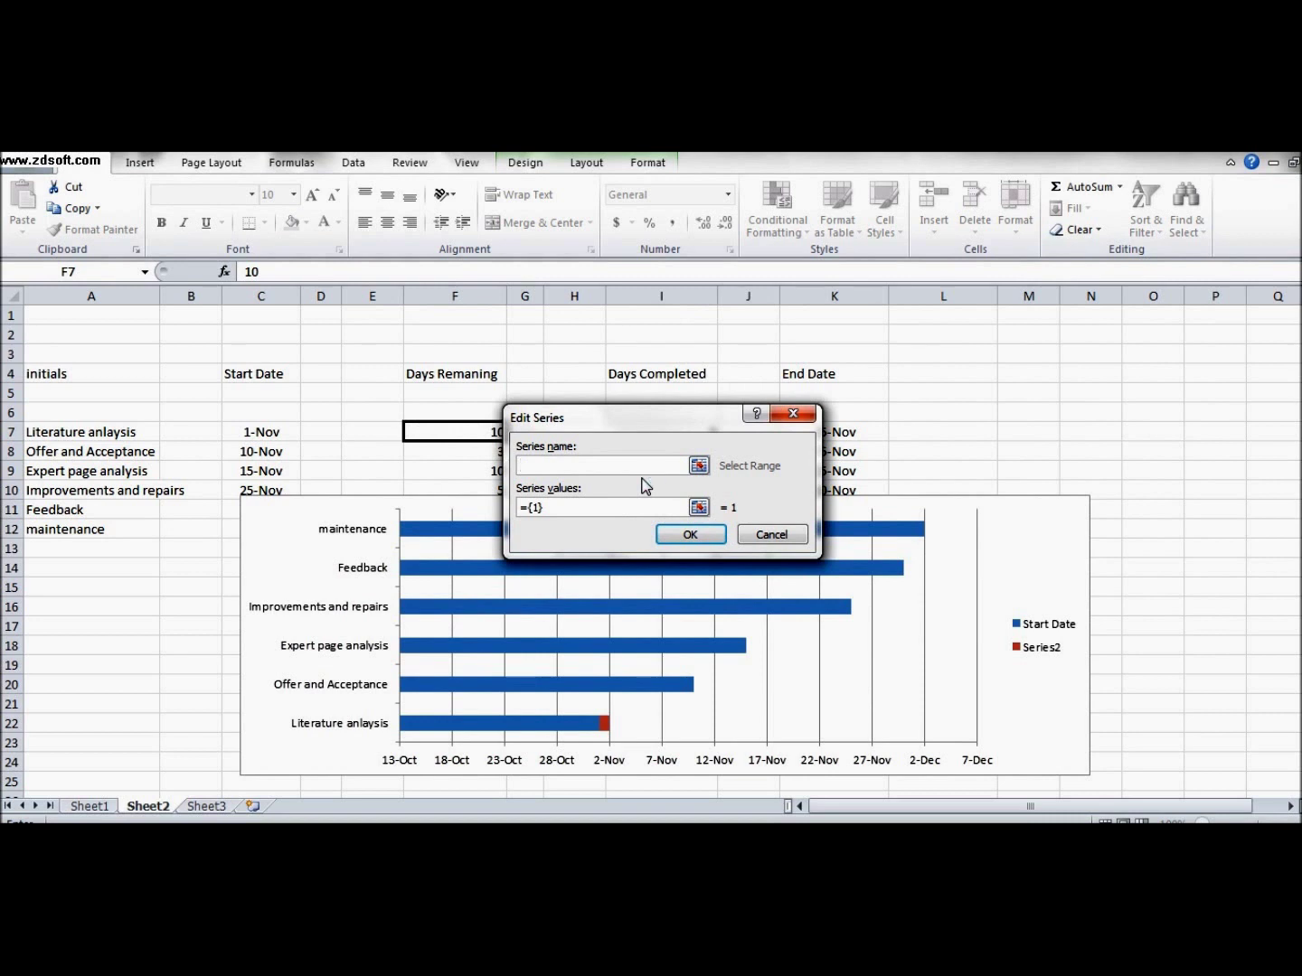
{"action": "type", "text": "dA"}
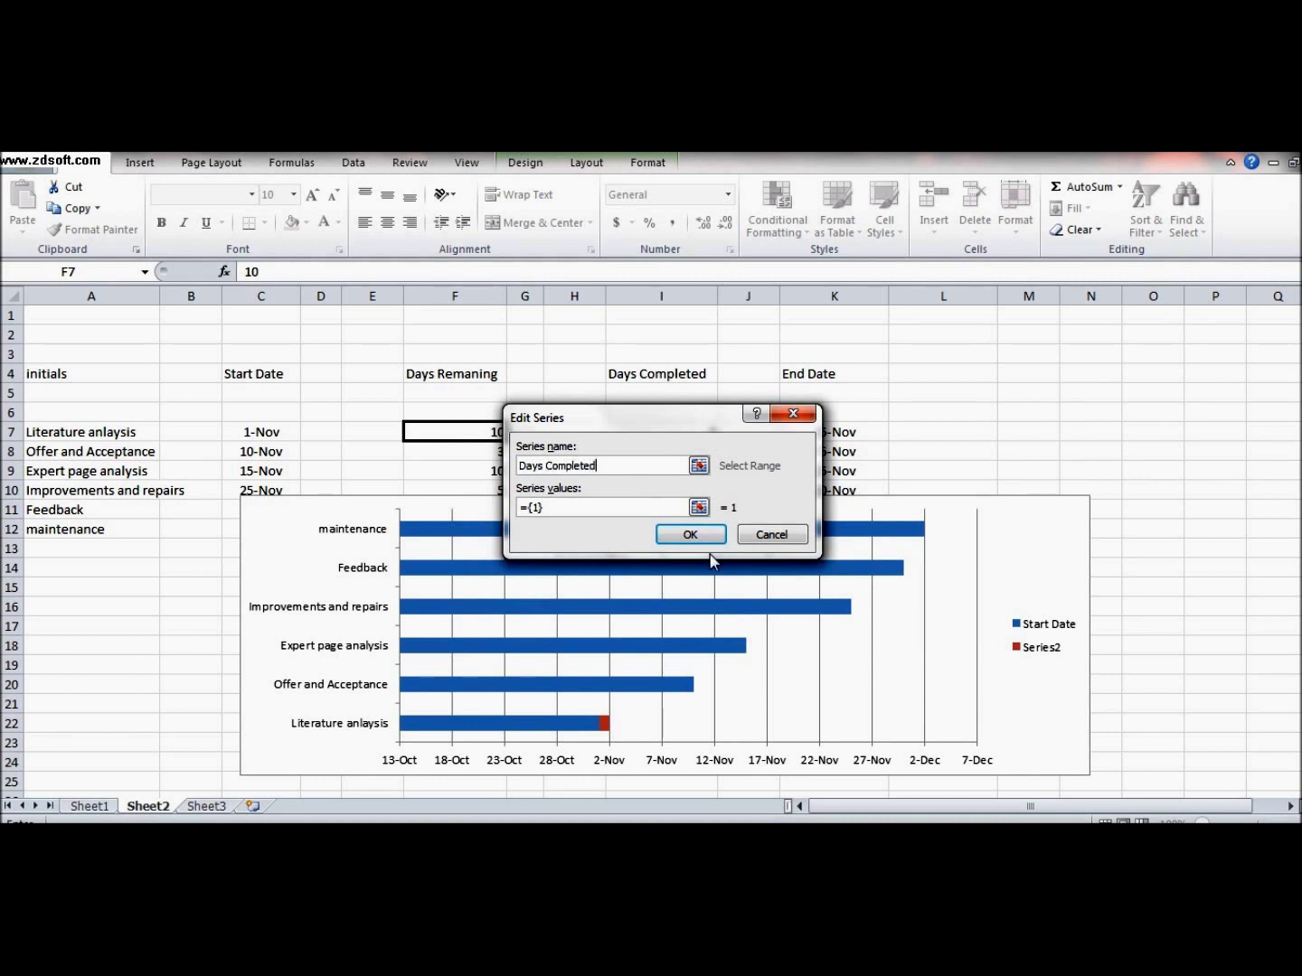
{"action": "left_click", "coordinate": [698, 533]}
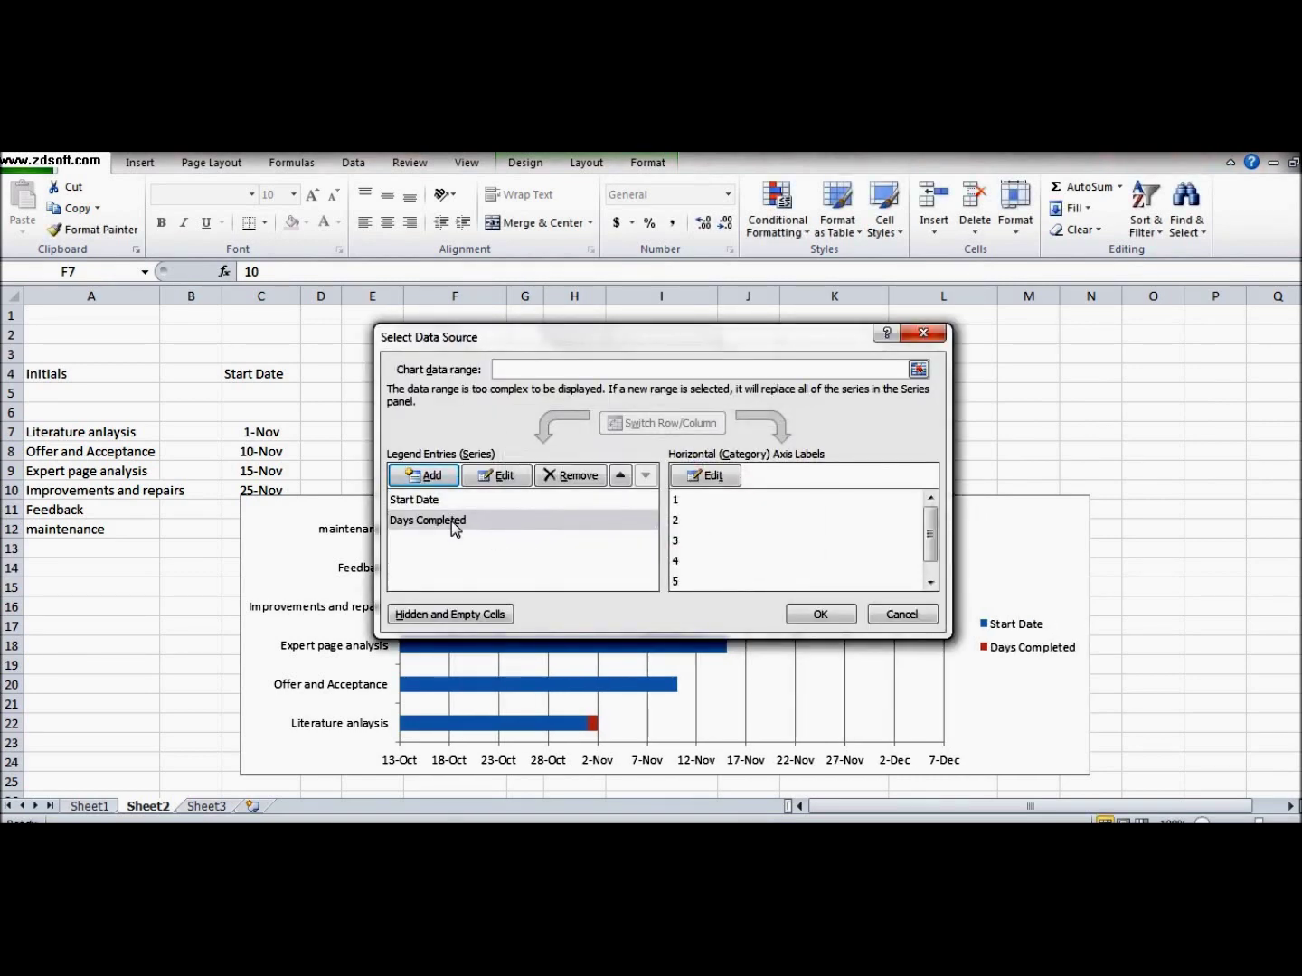
Set the Days Completed series values to I7:I12
{"action": "left_click", "coordinate": [497, 477]}
{"action": "left_click", "coordinate": [569, 505]}
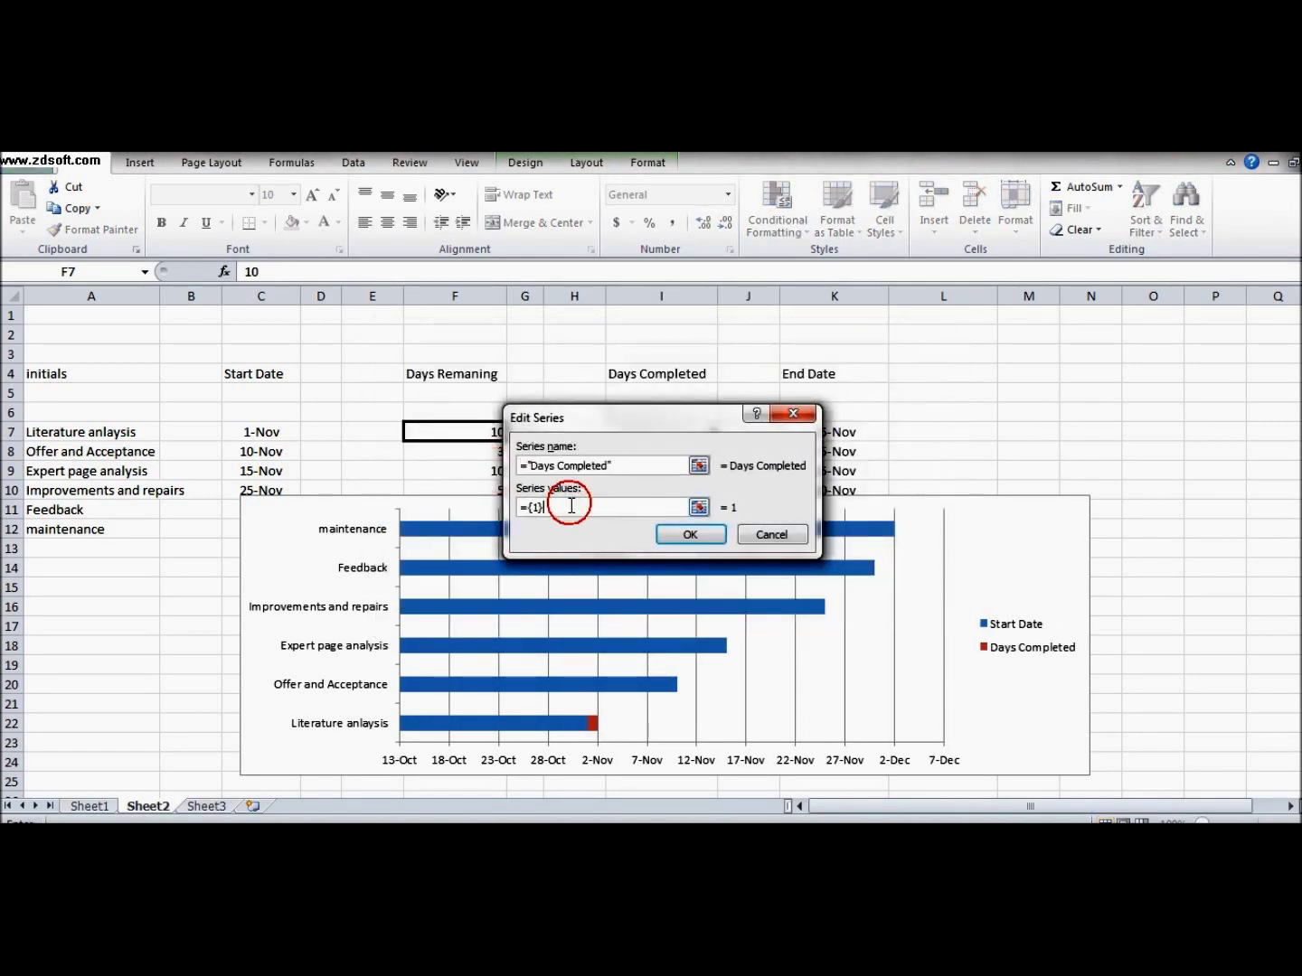
{"action": "key", "text": "BackSpace"}
{"action": "key", "text": "BackSpace"}
{"action": "left_click_drag", "start_coordinate": [674, 422], "coordinate": [1019, 488]}
{"action": "left_click", "coordinate": [690, 434]}
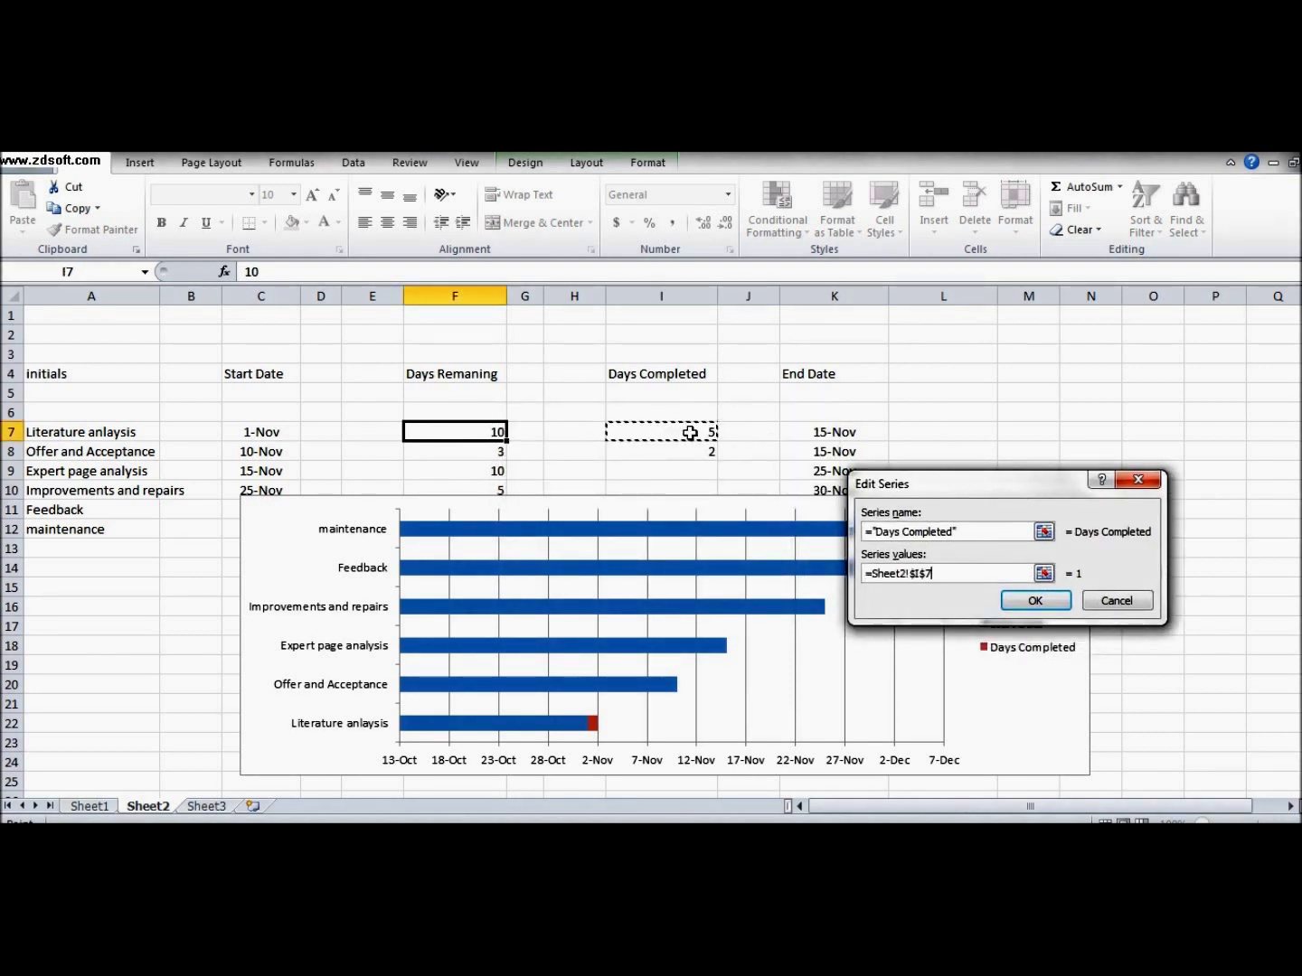
{"action": "key", "text": "Down"}
{"action": "key", "text": "Down"}
{"action": "key", "text": "Down"}
{"action": "key", "text": "Up"}
{"action": "key", "text": "Up"}
{"action": "key", "text": "Up"}
{"action": "key", "text": "shift+Down"}
{"action": "key", "text": "shift+Down"}
{"action": "key", "text": "shift+Down"}
{"action": "key", "text": "shift+Down"}
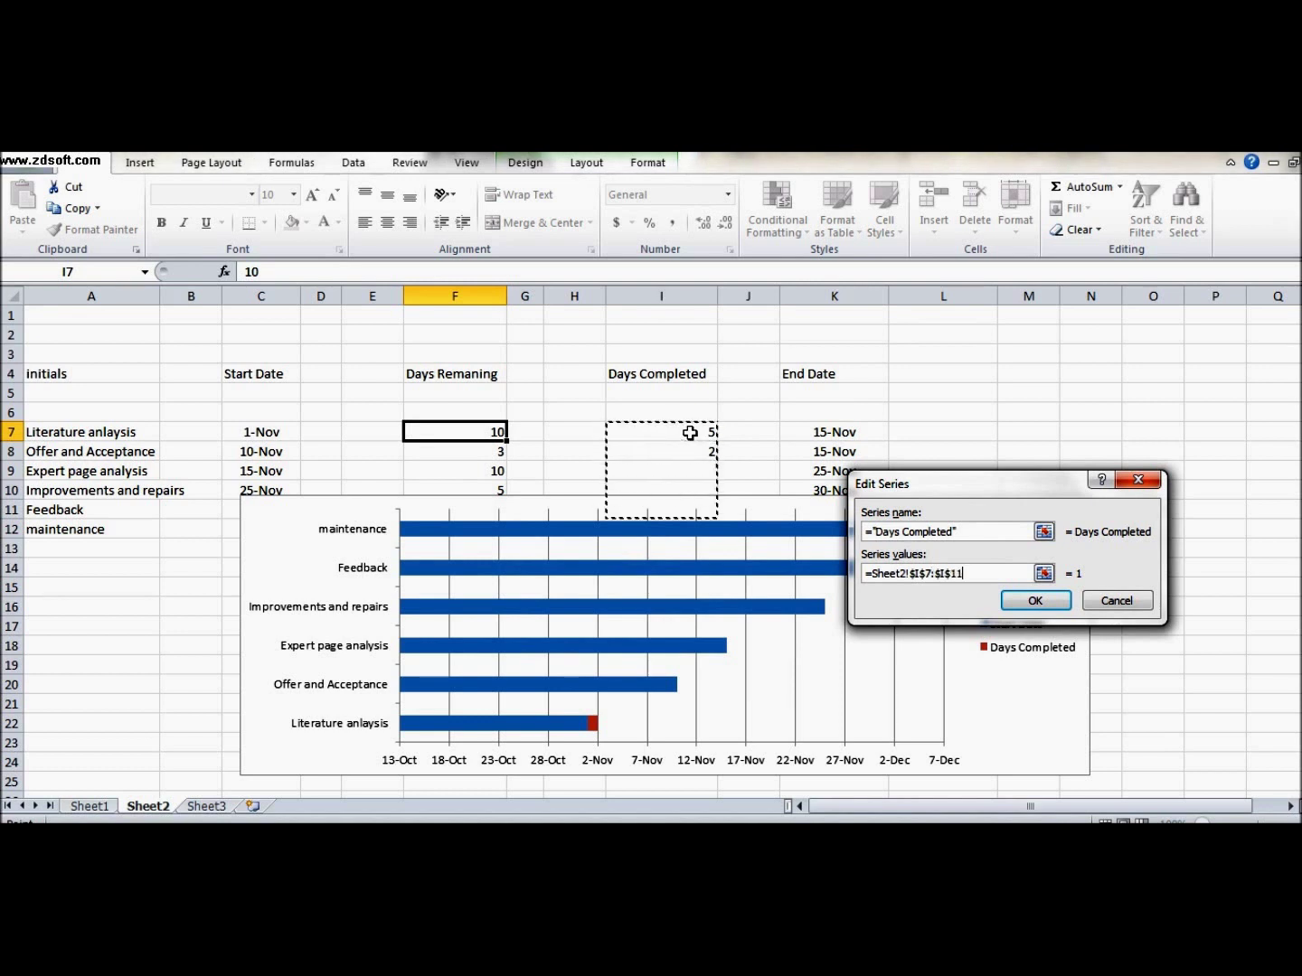
{"action": "key", "text": "shift+Down"}
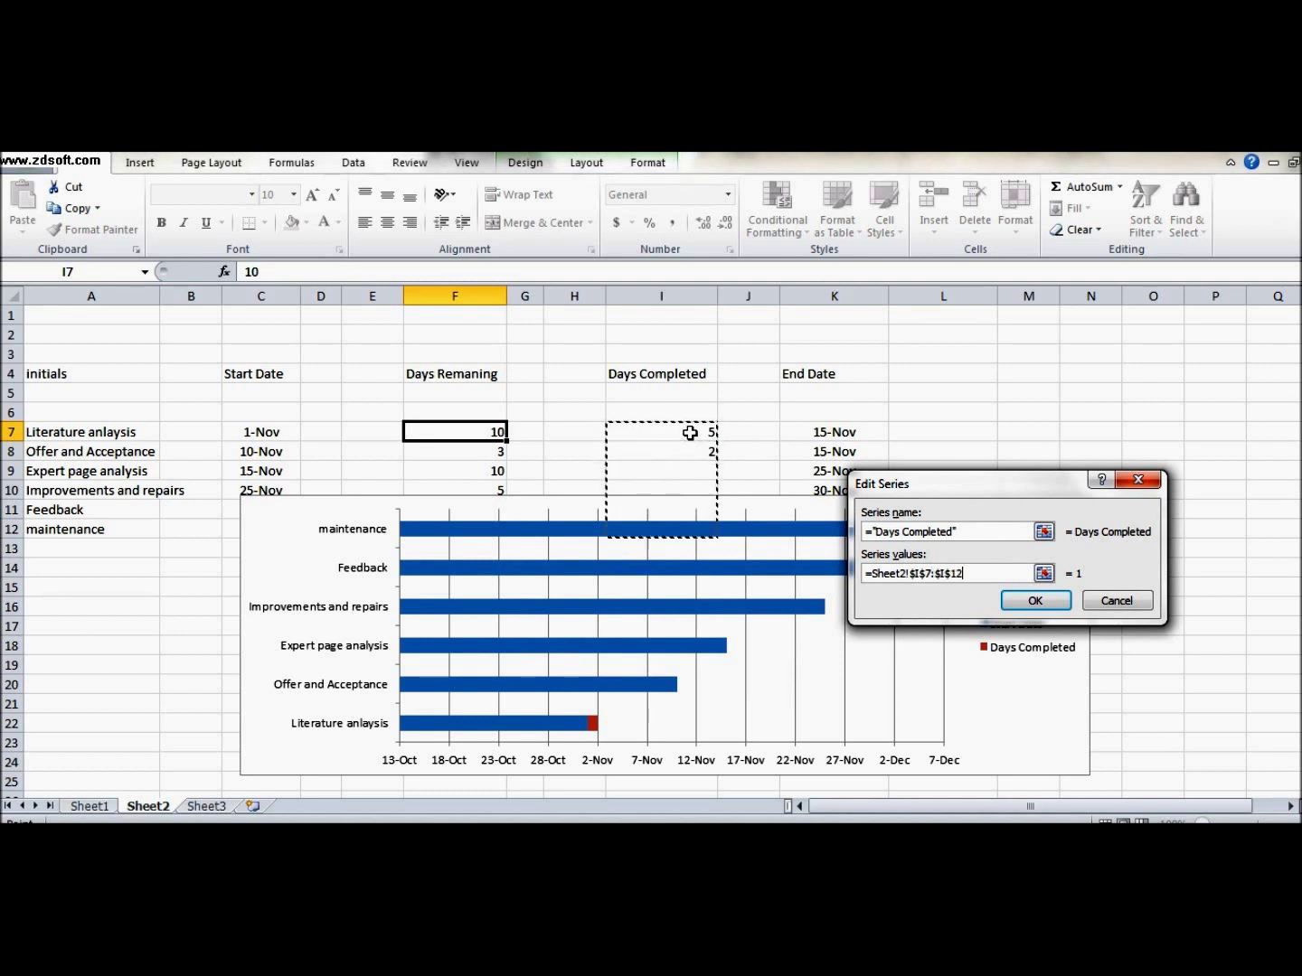
{"action": "left_click", "coordinate": [1056, 605]}
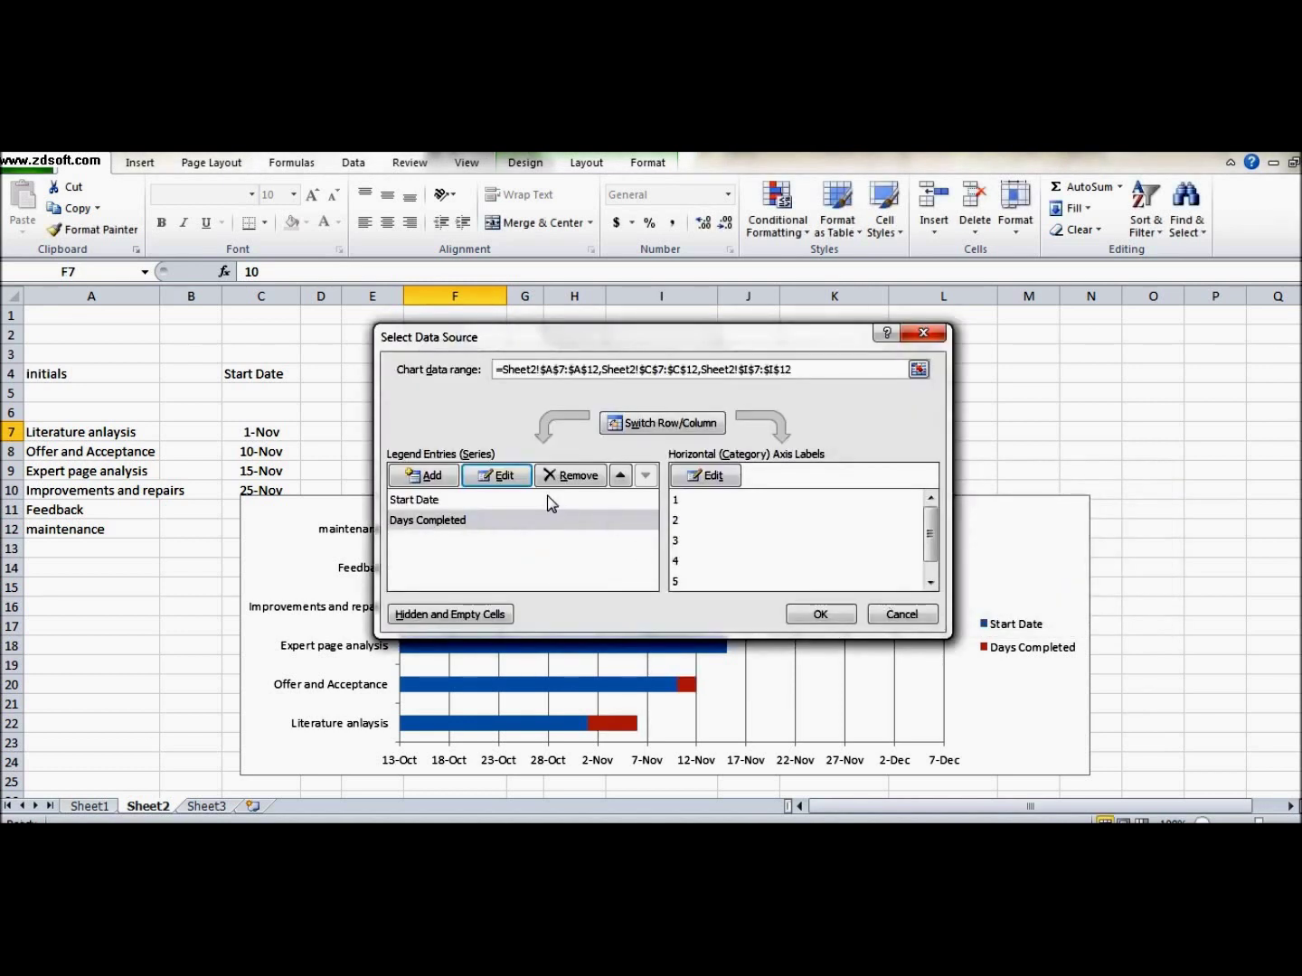
Add a Days Remaining series with values F7:F12 and apply it to the chart
{"action": "left_click", "coordinate": [425, 475]}
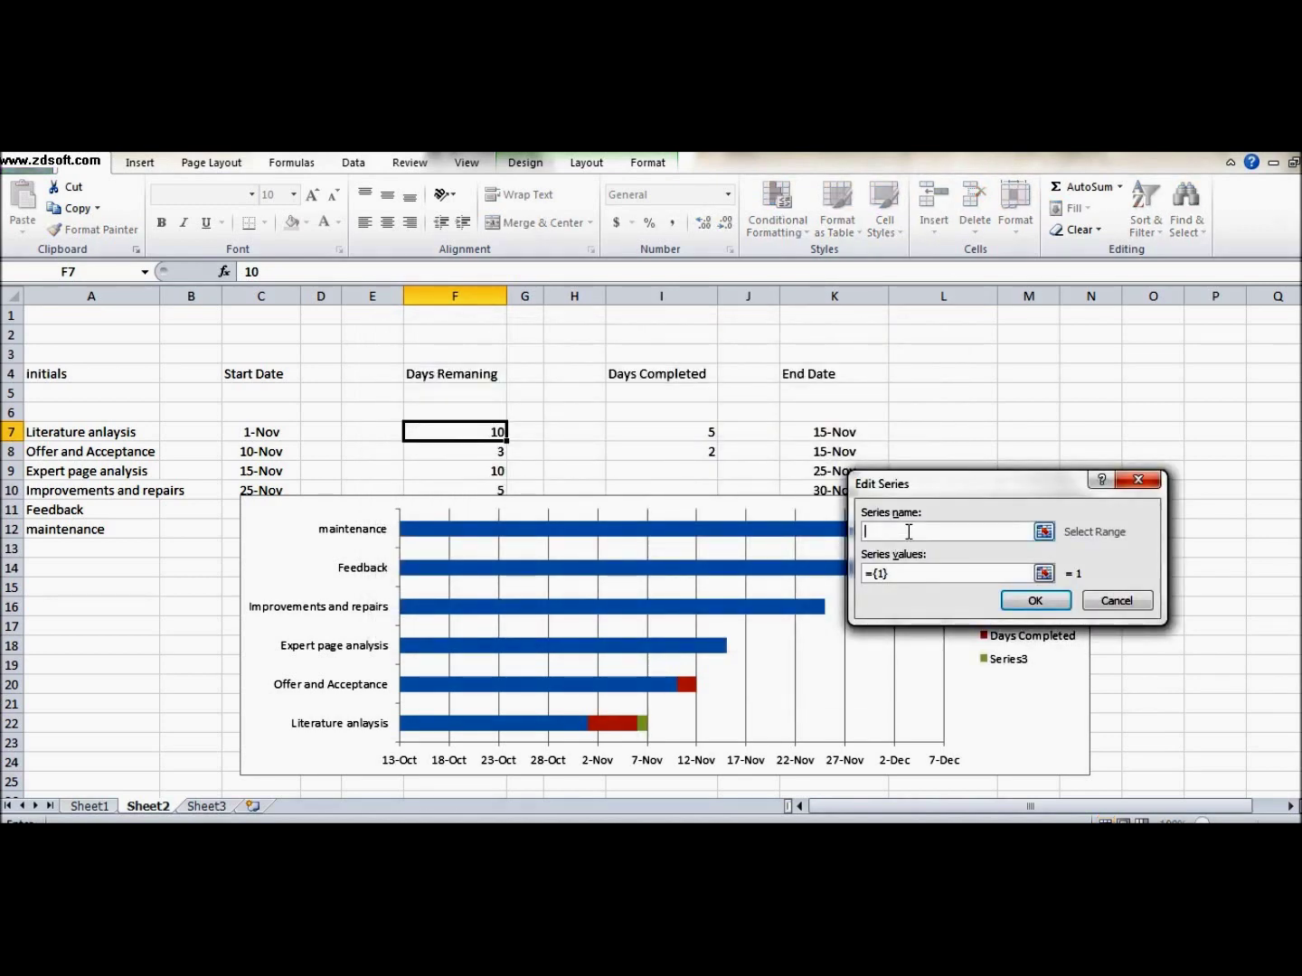
{"action": "type", "text": "Days Remaning"}
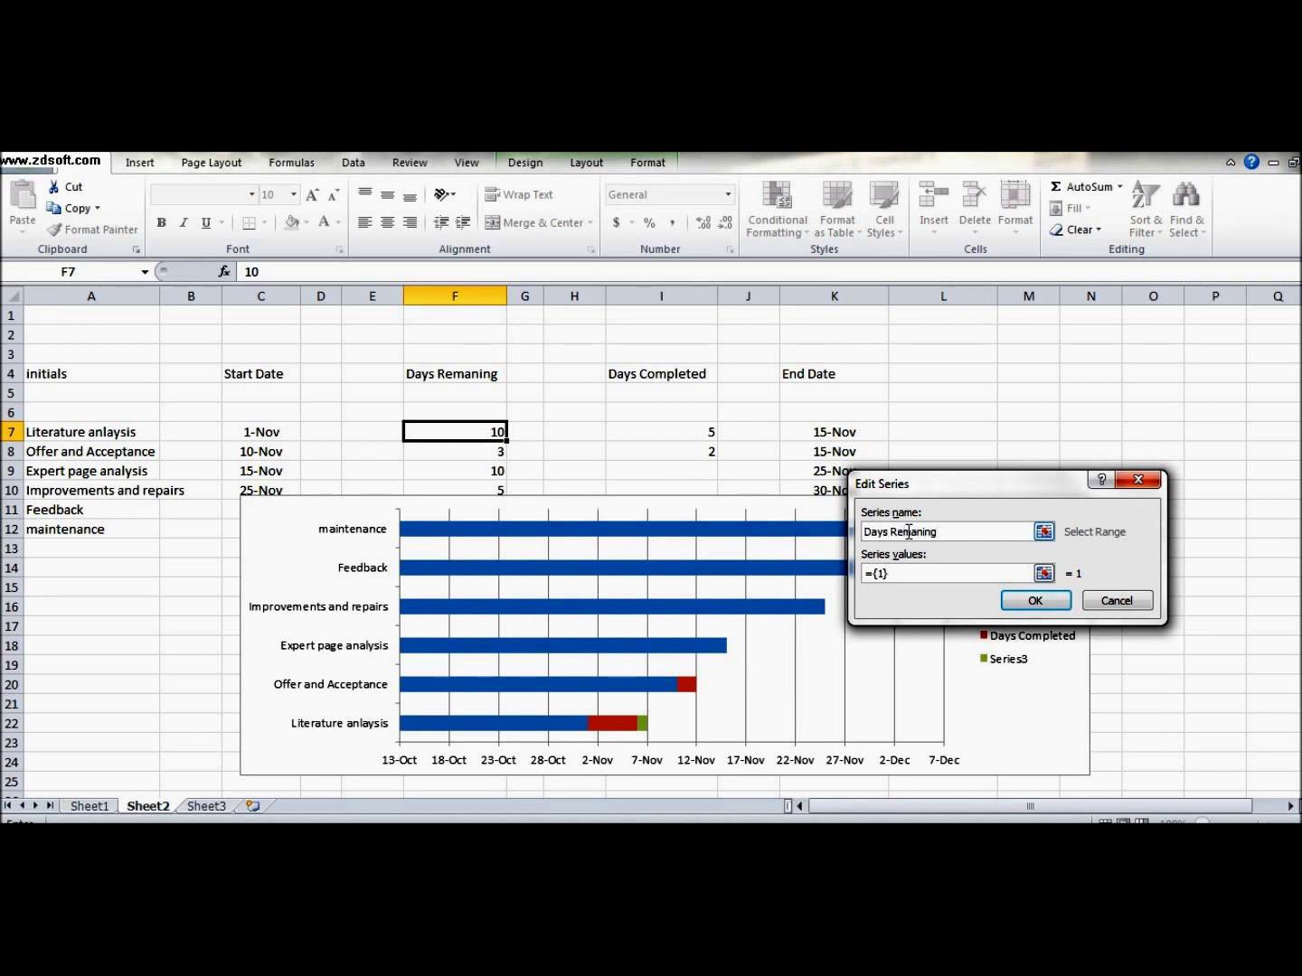
{"action": "left_click", "coordinate": [916, 575]}
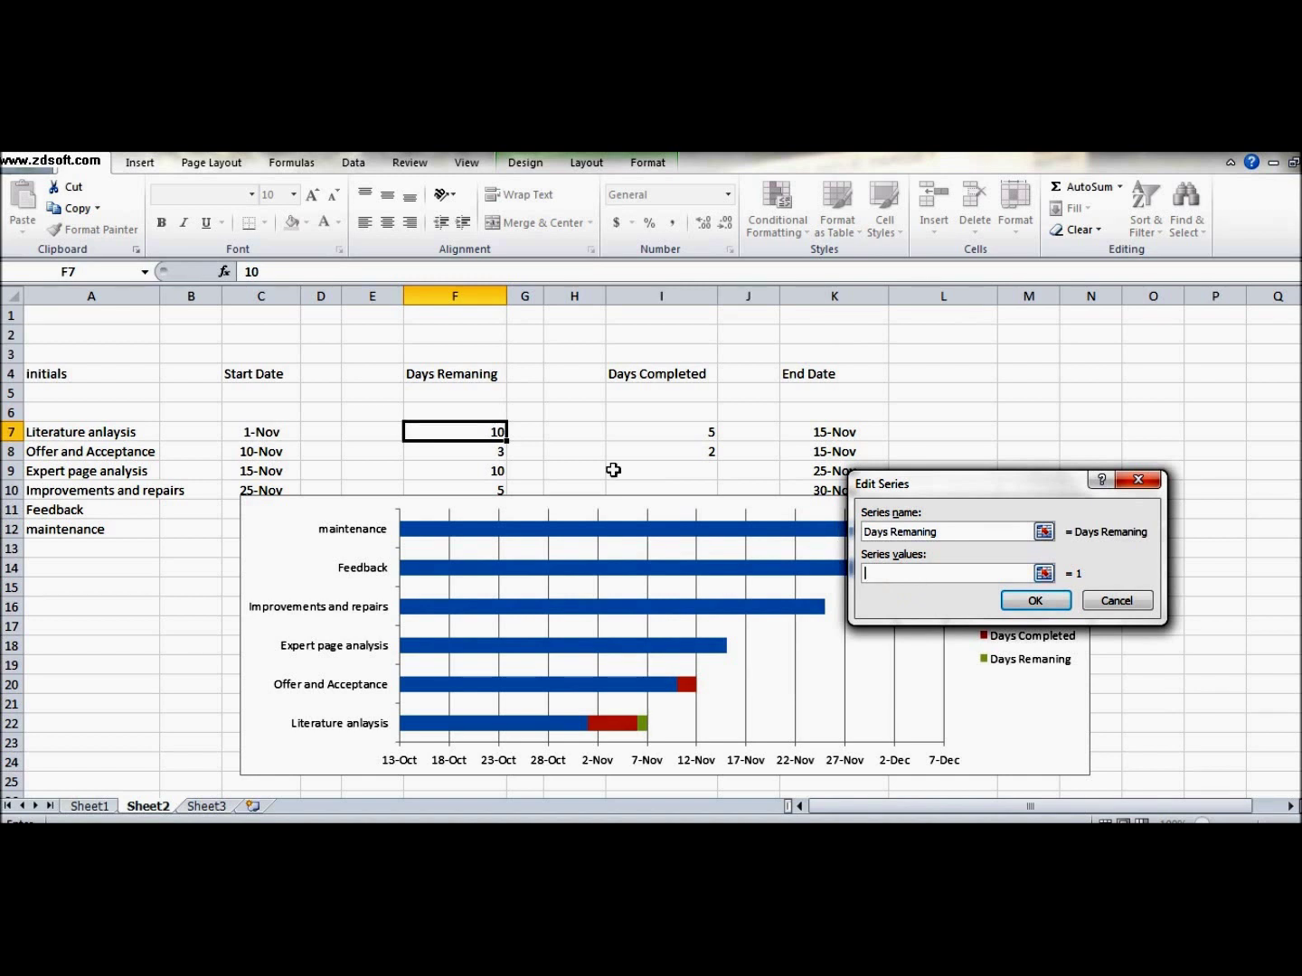
{"action": "left_click", "coordinate": [481, 432]}
{"action": "key", "text": "shift+Down"}
{"action": "key", "text": "shift+Down"}
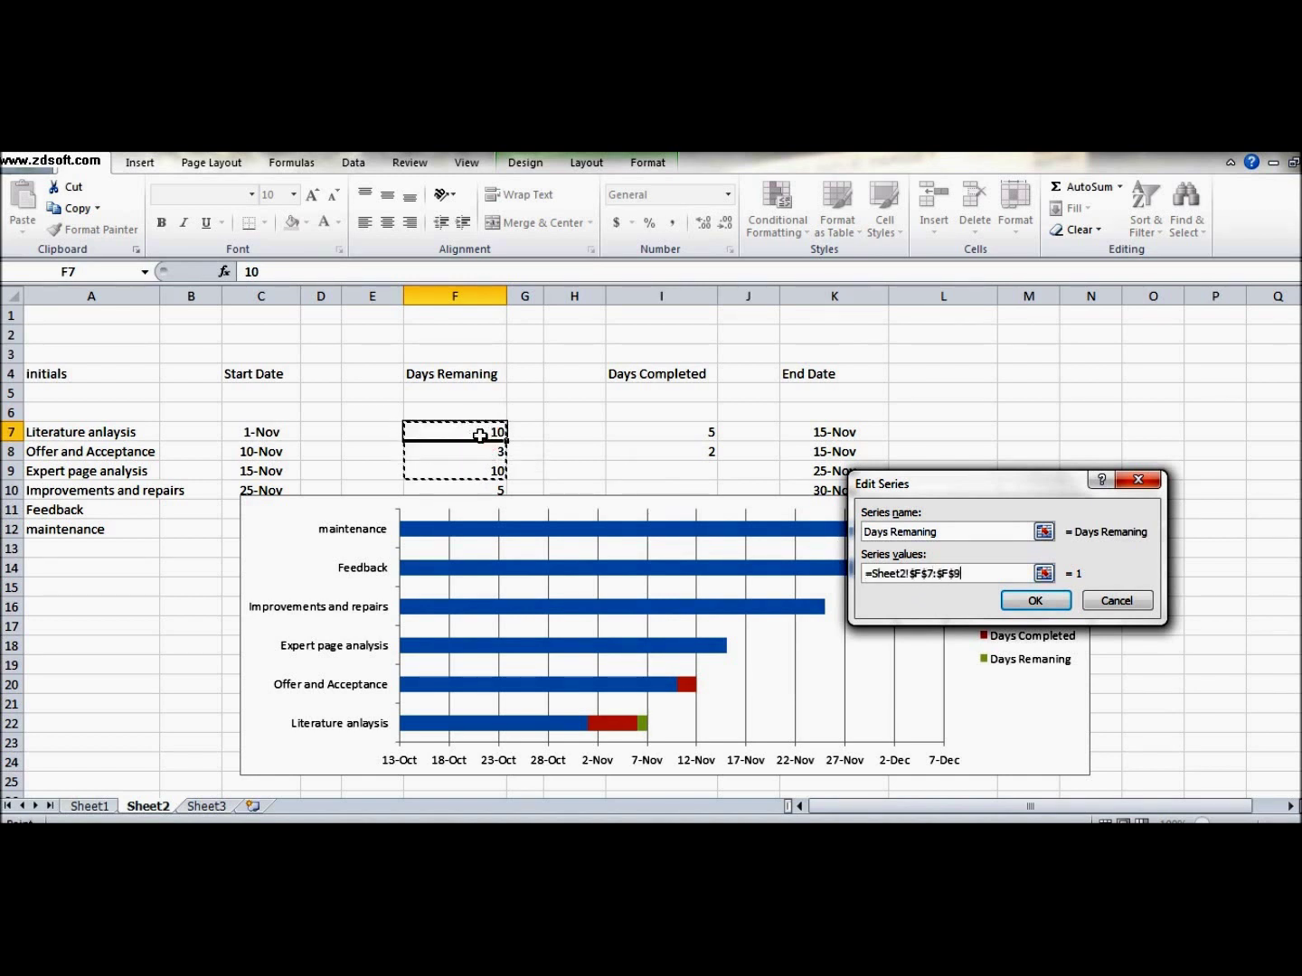
{"action": "key", "text": "shift+Down"}
{"action": "key", "text": "shift+Down"}
{"action": "key", "text": "shift+Down"}
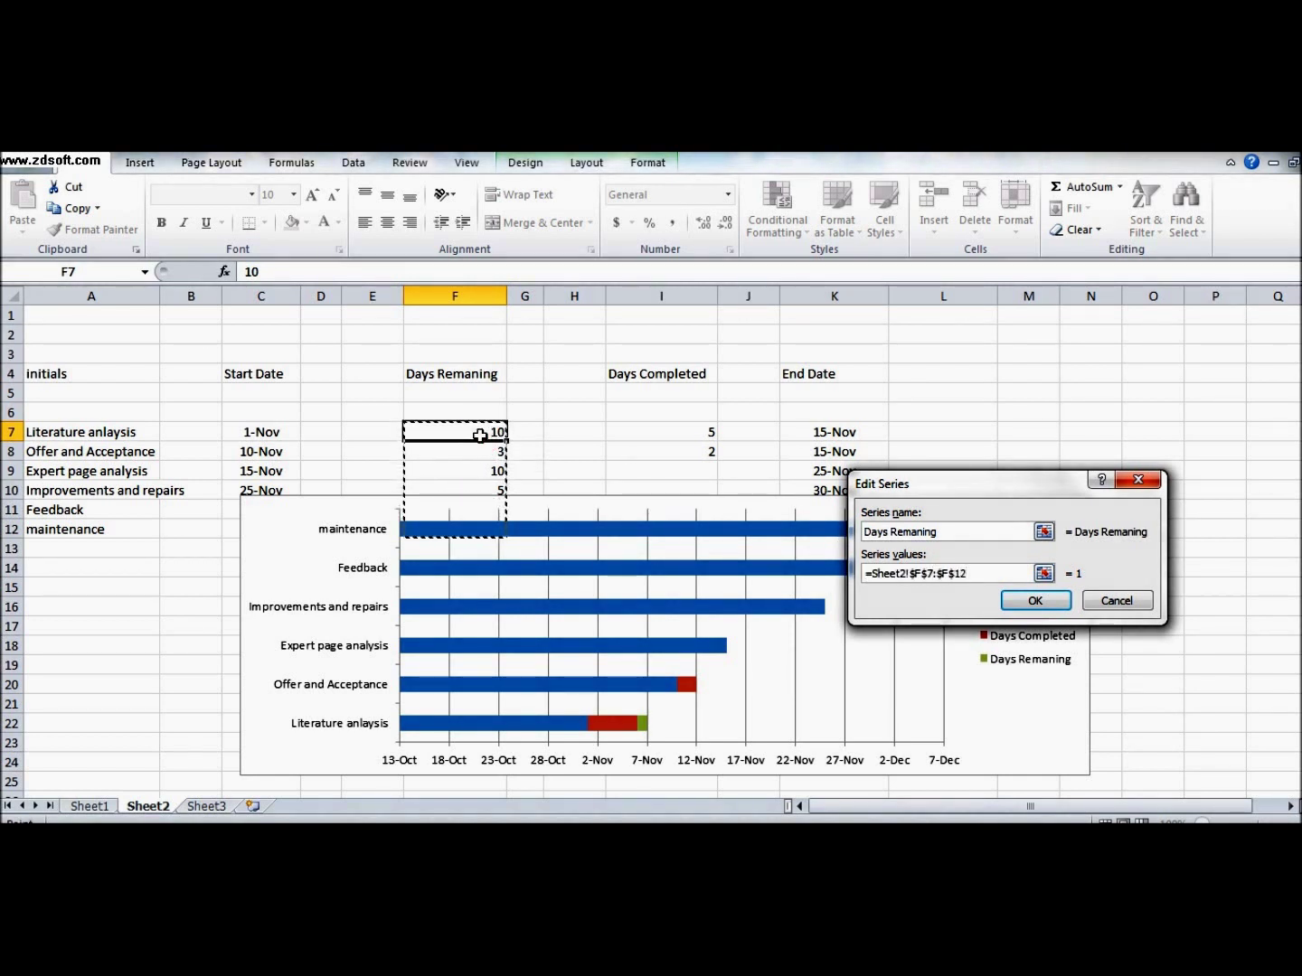
{"action": "left_click", "coordinate": [1035, 600]}
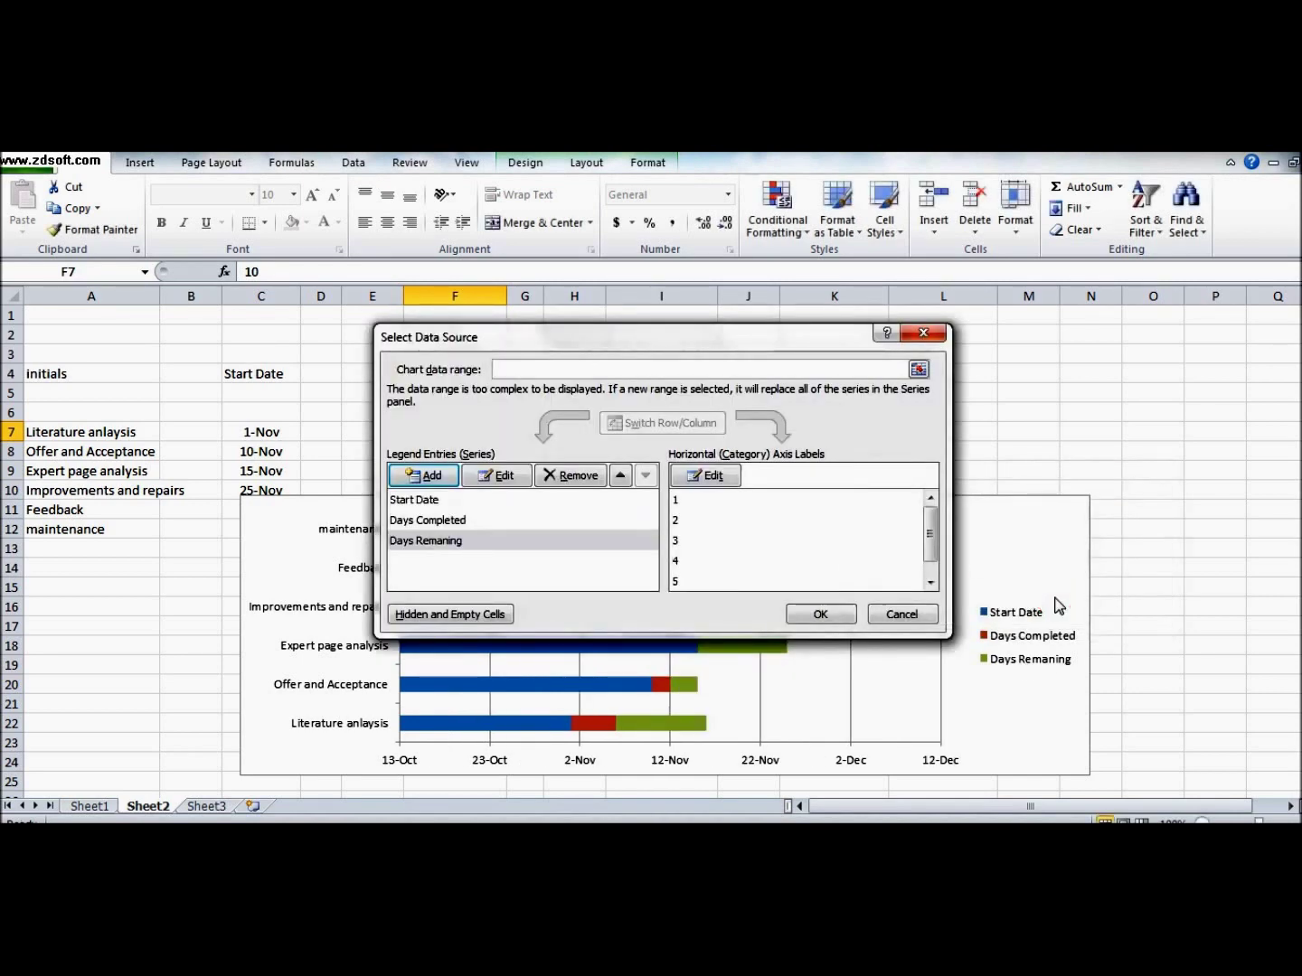
{"action": "left_click", "coordinate": [848, 614]}
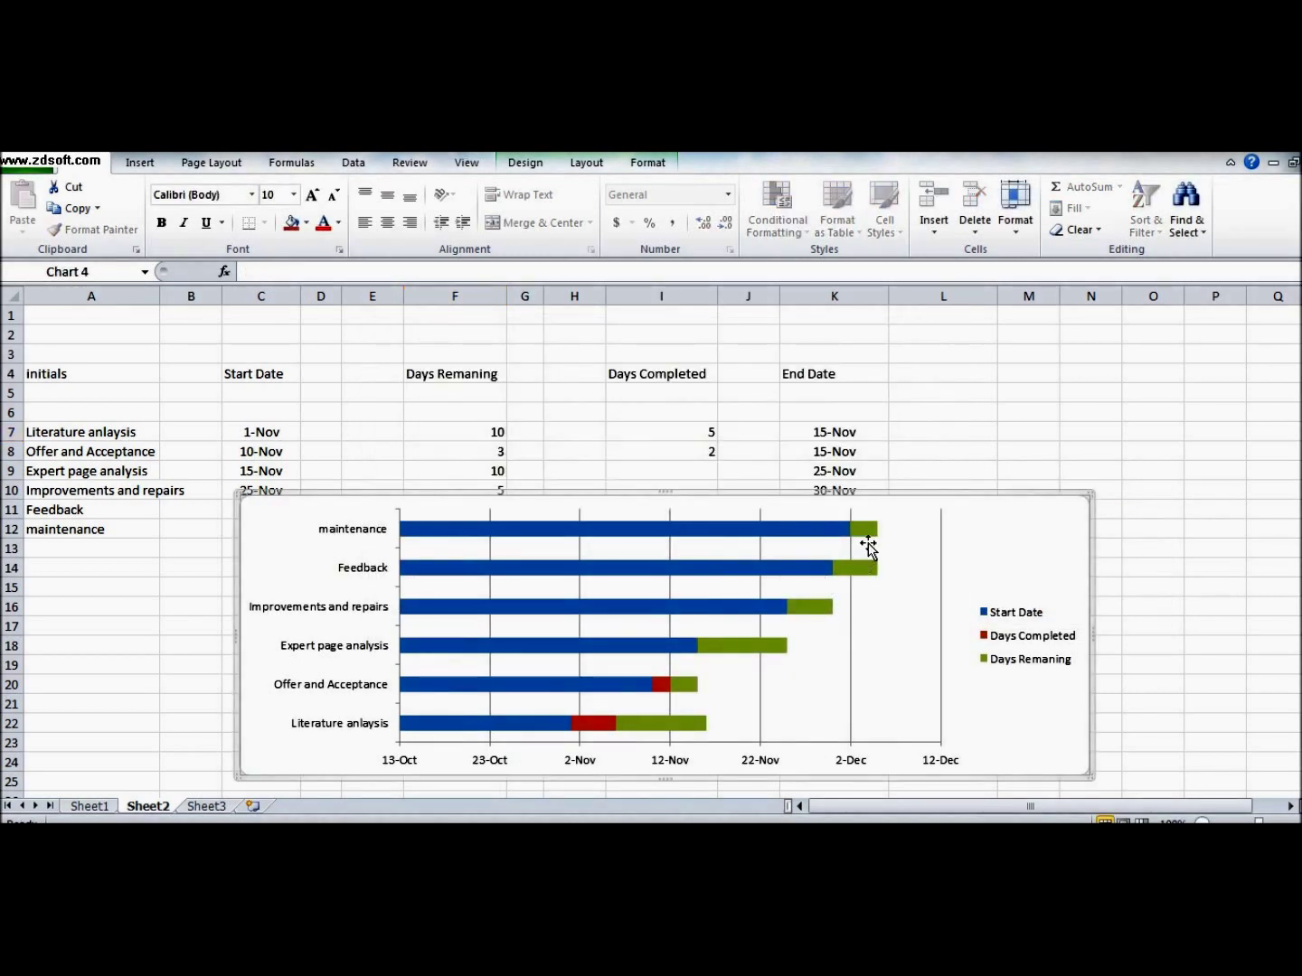
Set the blue Start Date bars to No Fill
{"action": "left_click", "coordinate": [643, 615]}
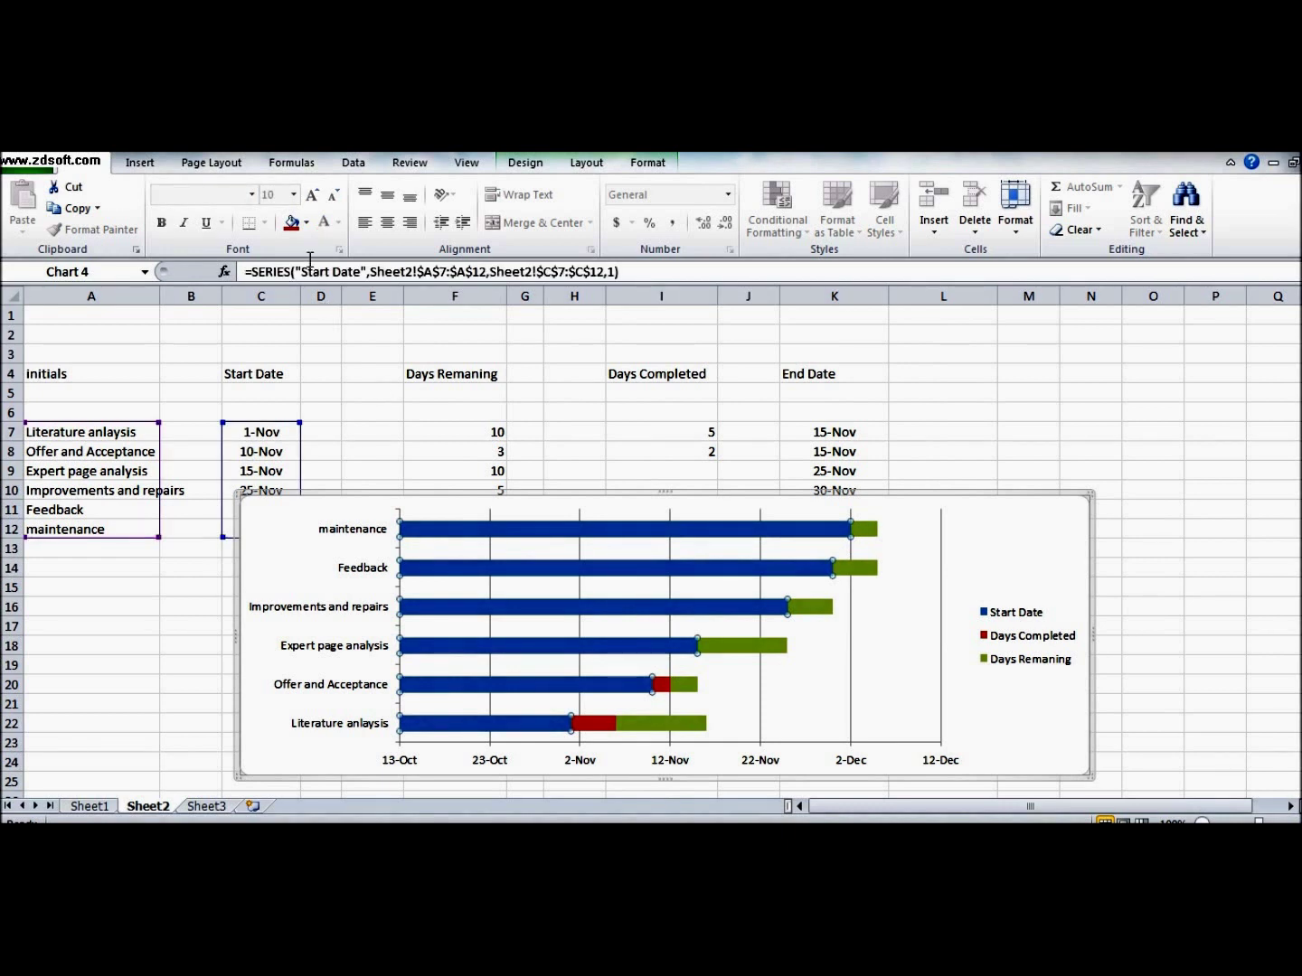
{"action": "left_click", "coordinate": [306, 223]}
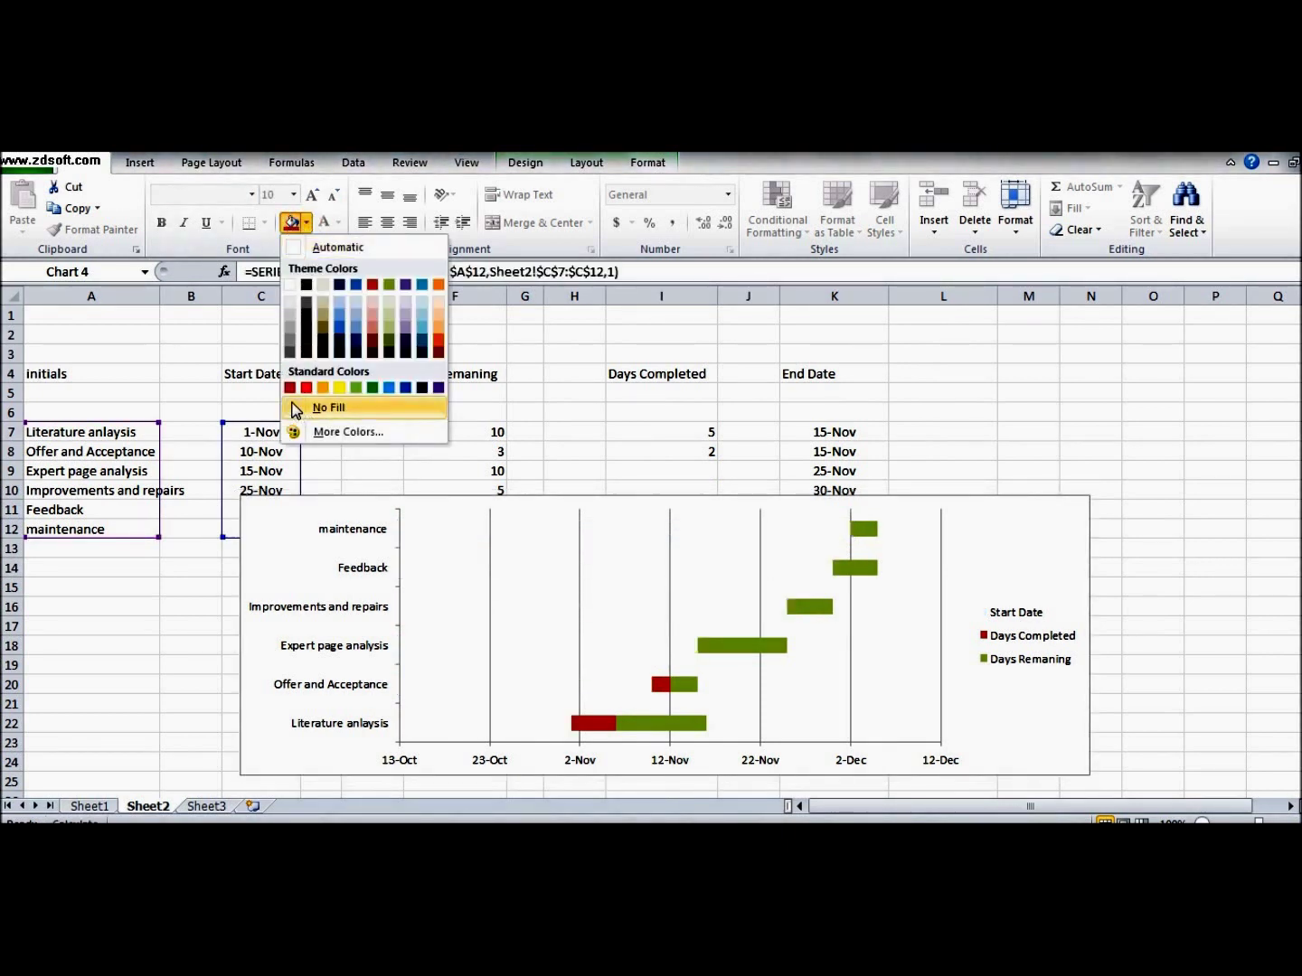
{"action": "left_click", "coordinate": [297, 408]}
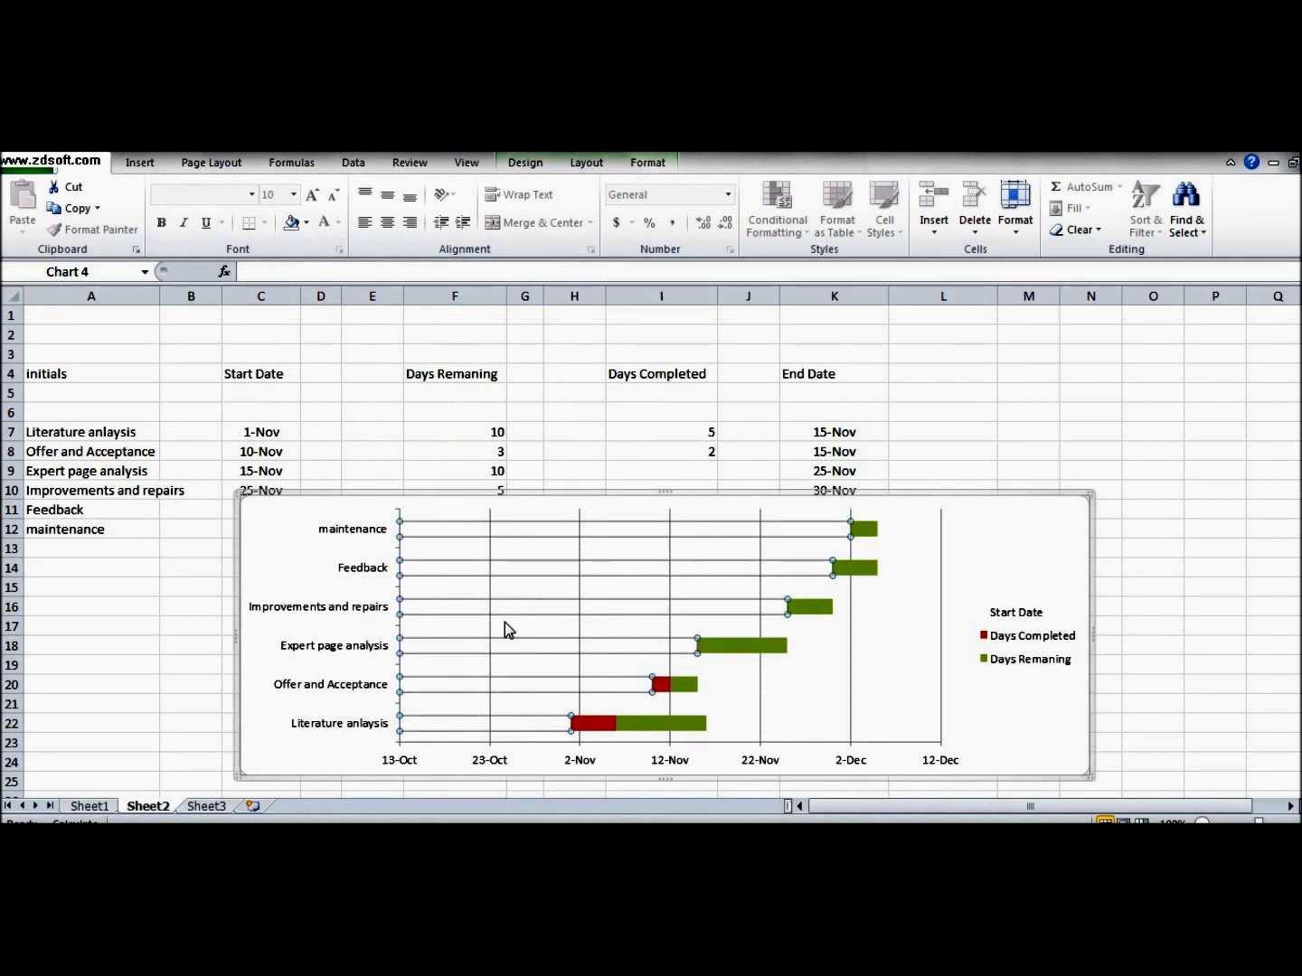
Open and close the Format Chart Area settings, then select the task axis
{"action": "left_click", "coordinate": [842, 681]}
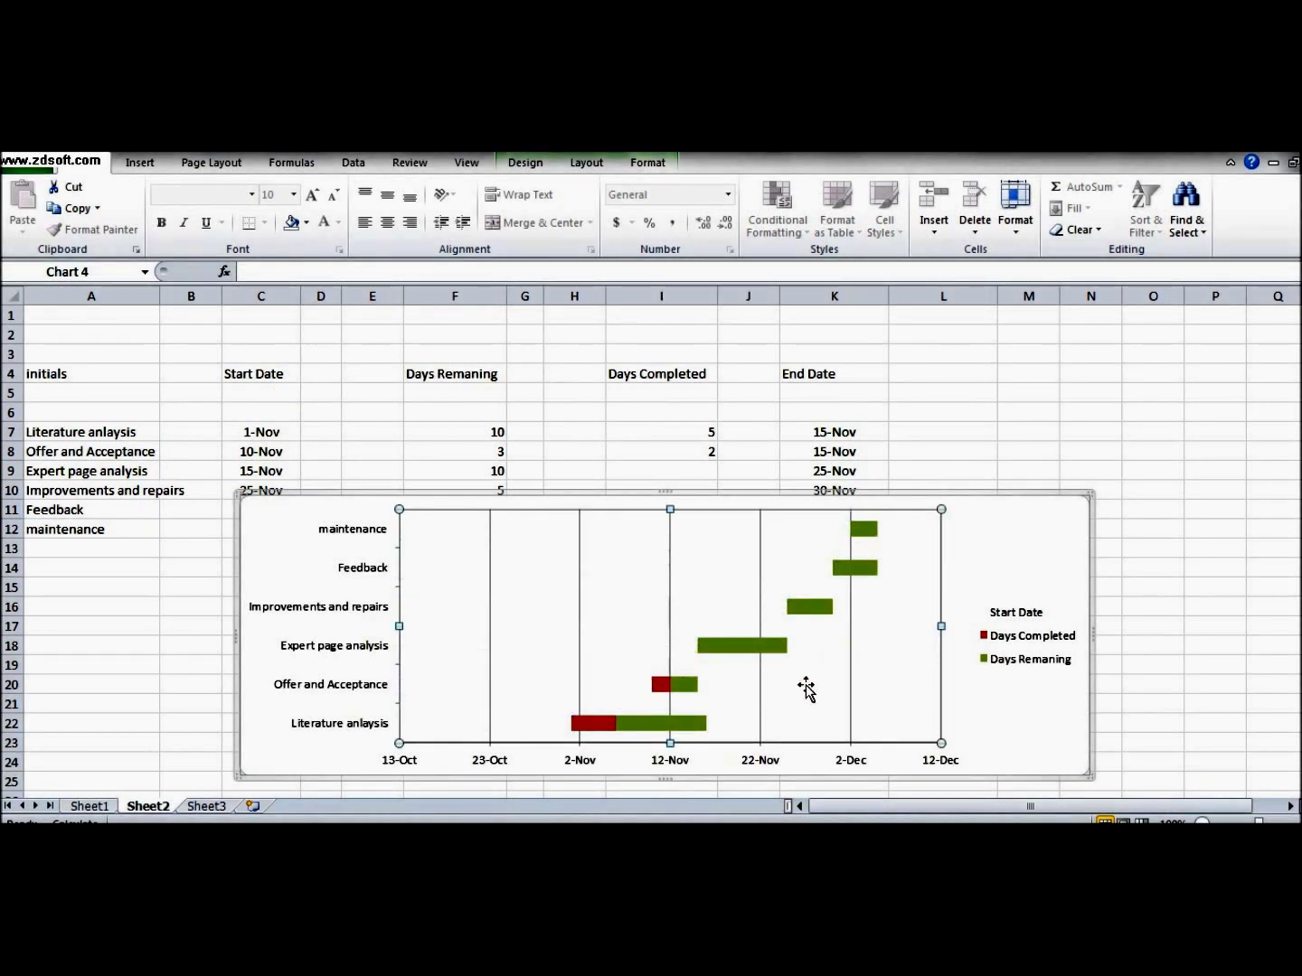
{"action": "right_click", "coordinate": [335, 701]}
{"action": "left_click", "coordinate": [378, 688]}
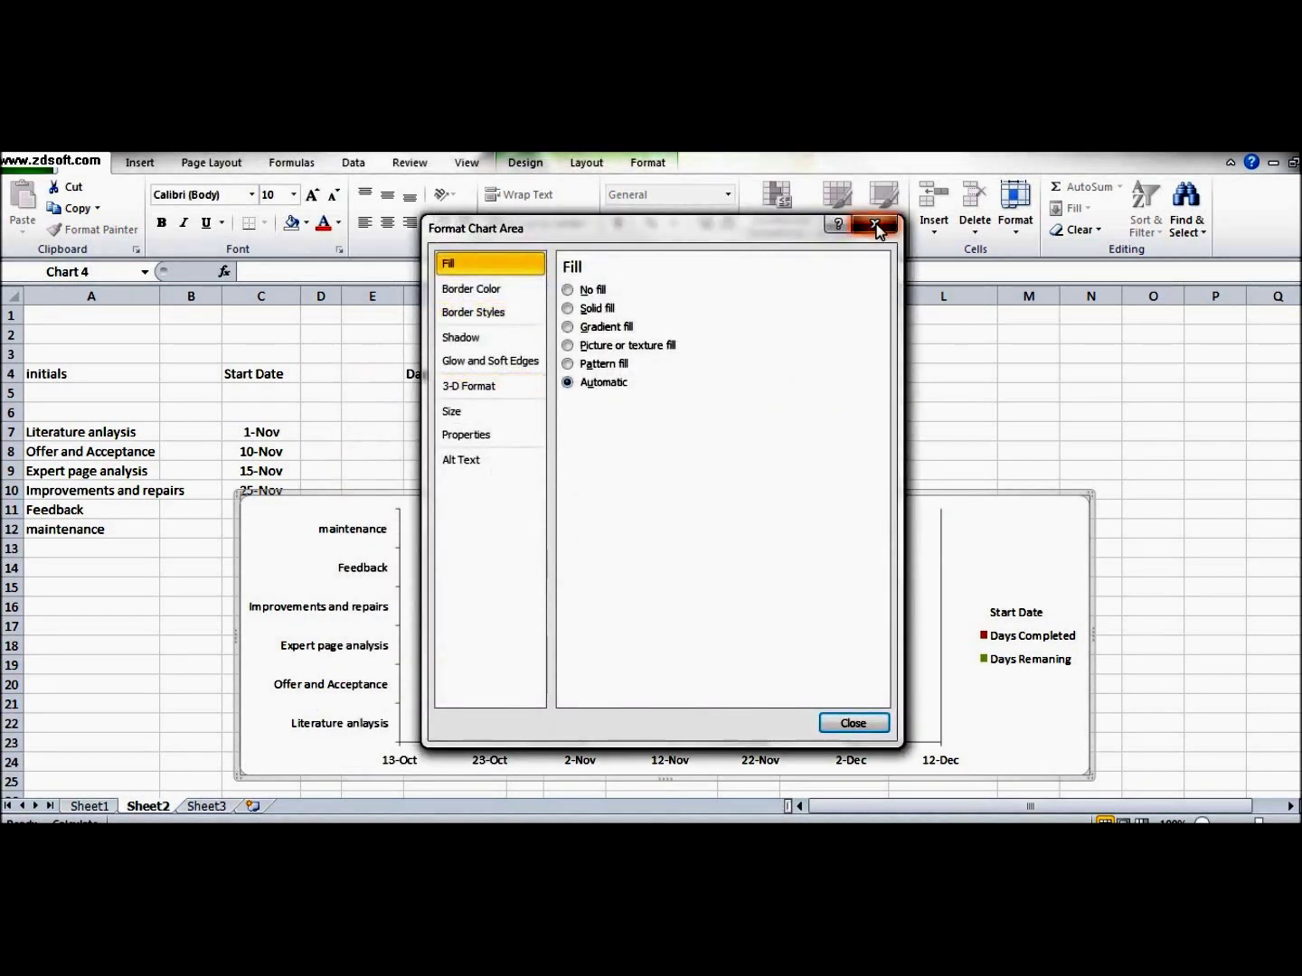
{"action": "left_click", "coordinate": [874, 225]}
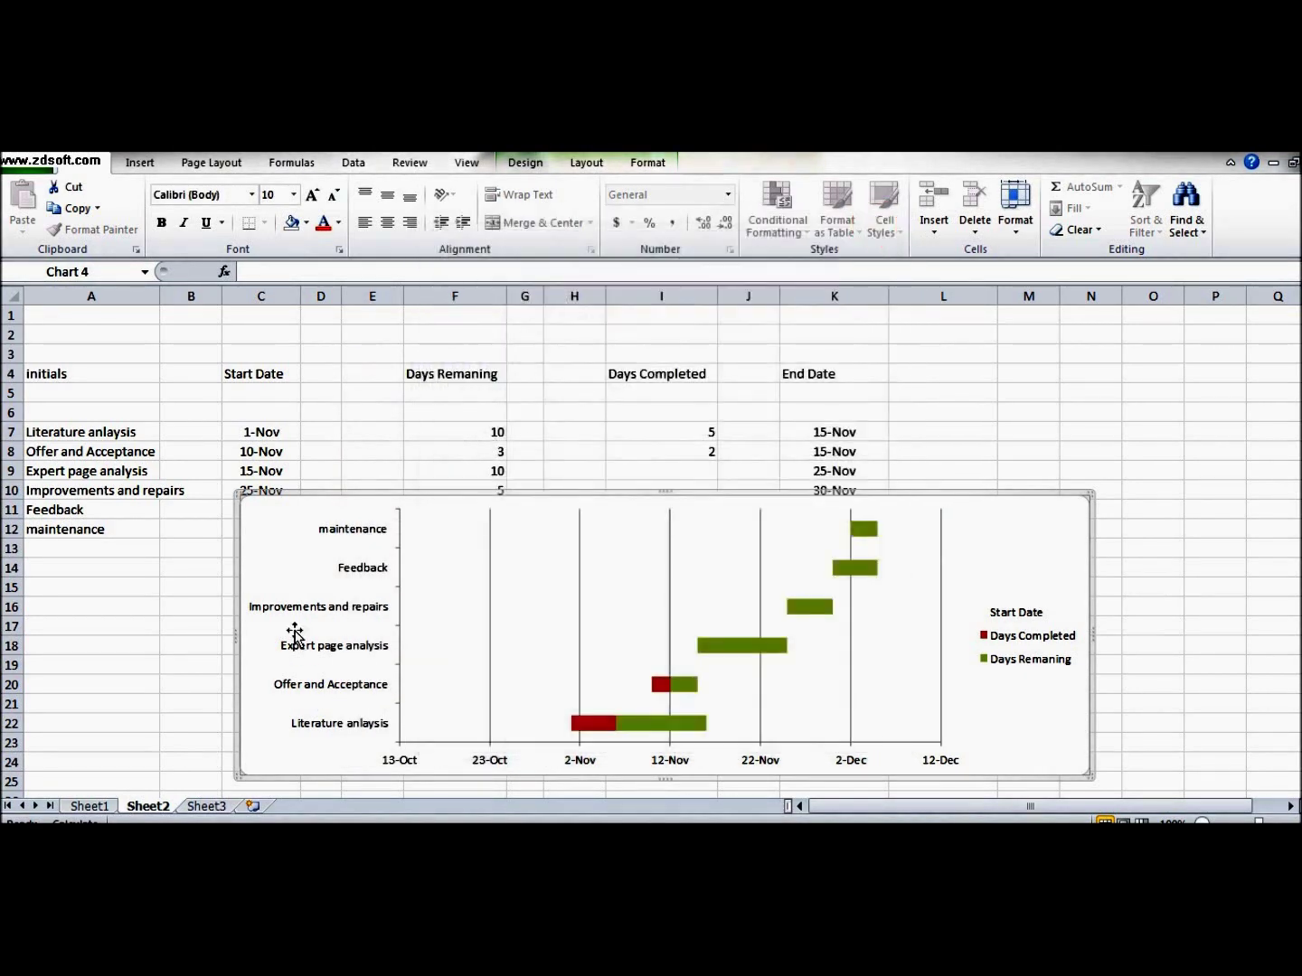
{"action": "left_click", "coordinate": [363, 619]}
Show the task axis categories in reverse order and enlarge the chart to span rows 4–25
{"action": "double_click", "coordinate": [366, 617]}
{"action": "right_click", "coordinate": [368, 613]}
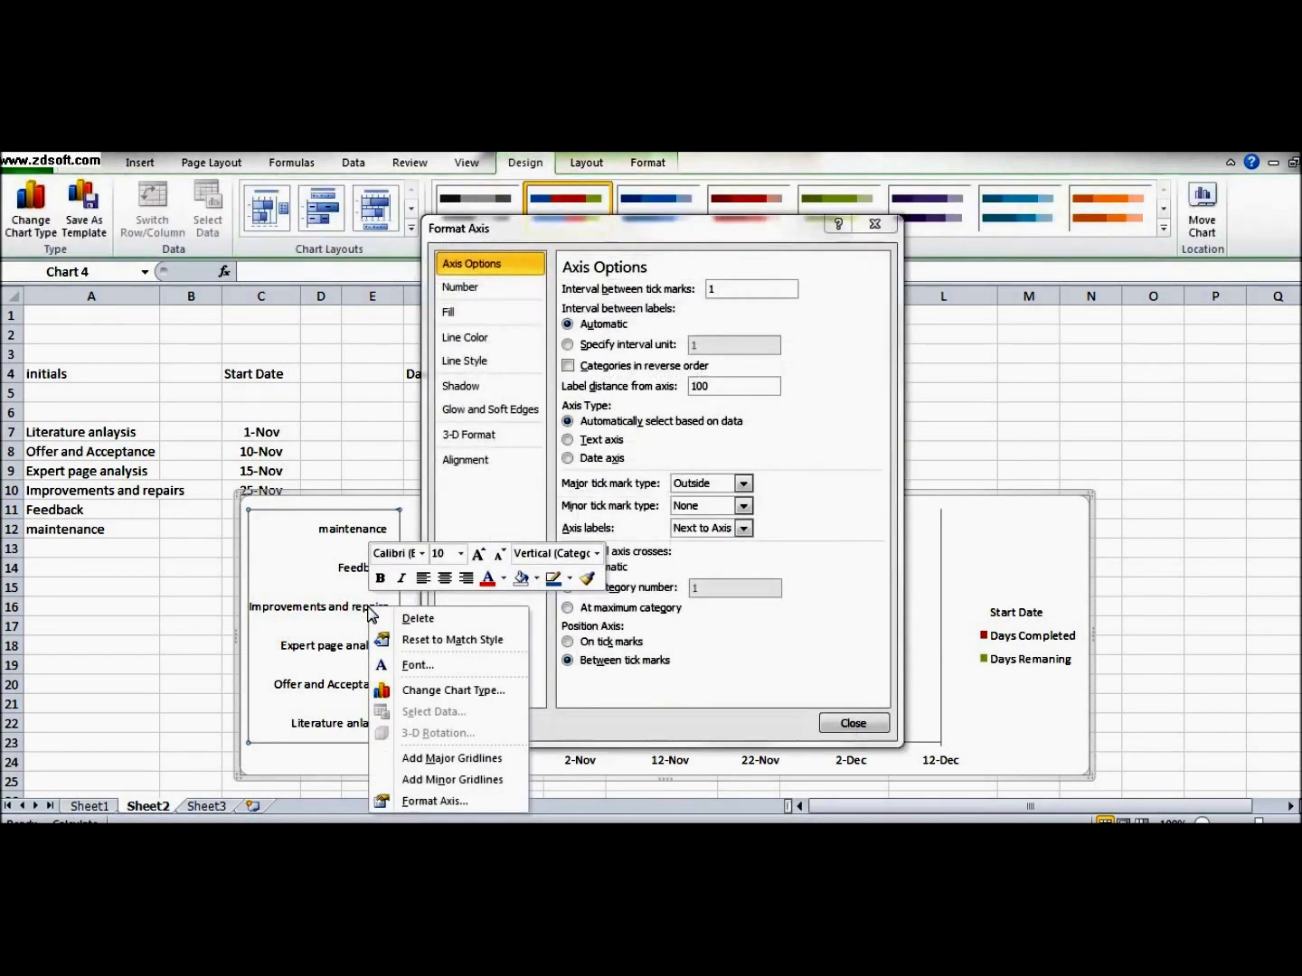
{"action": "left_click", "coordinate": [800, 328]}
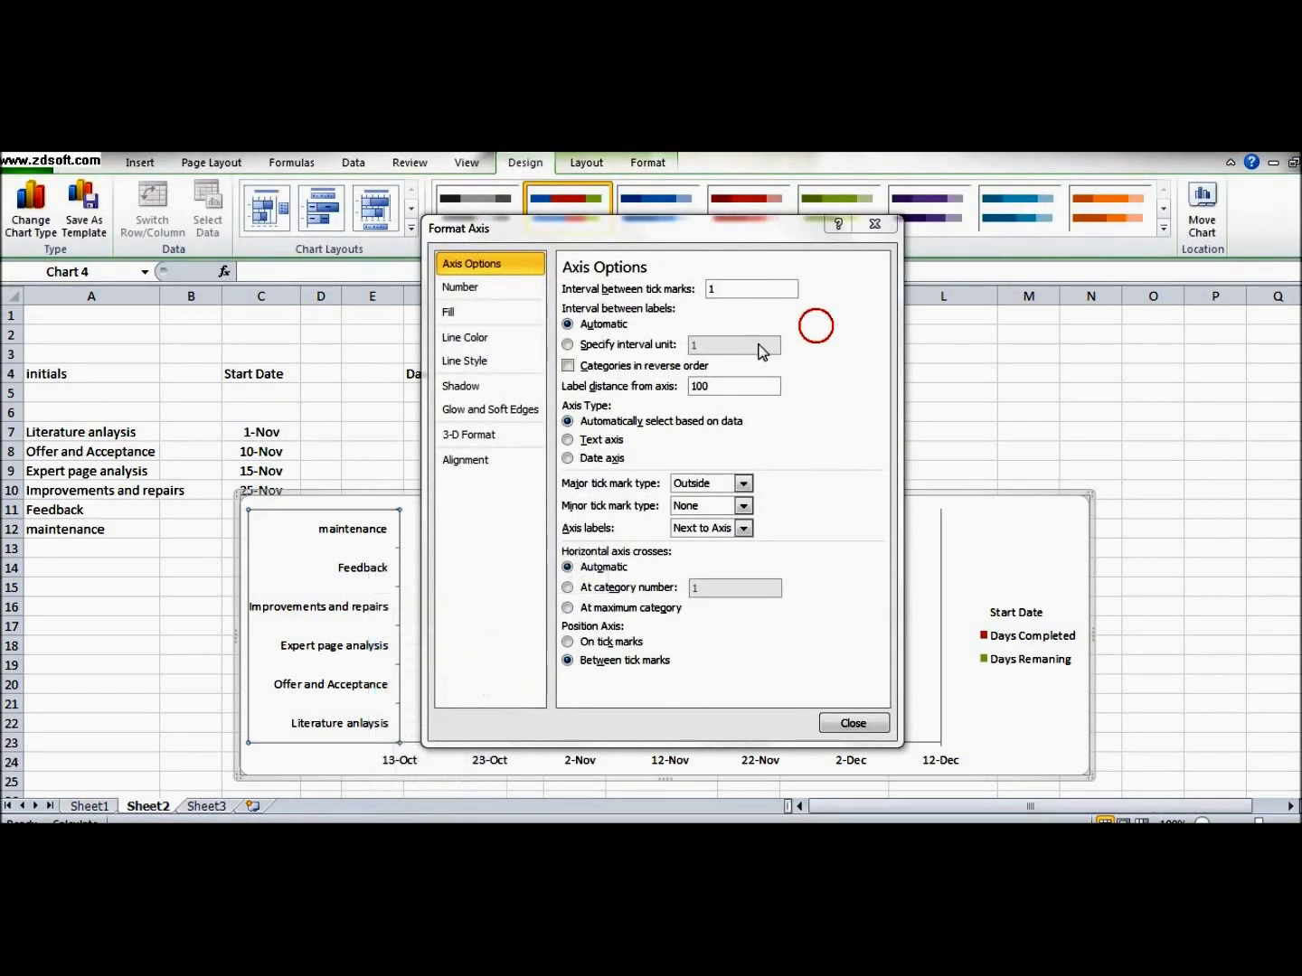
{"action": "left_click", "coordinate": [567, 366]}
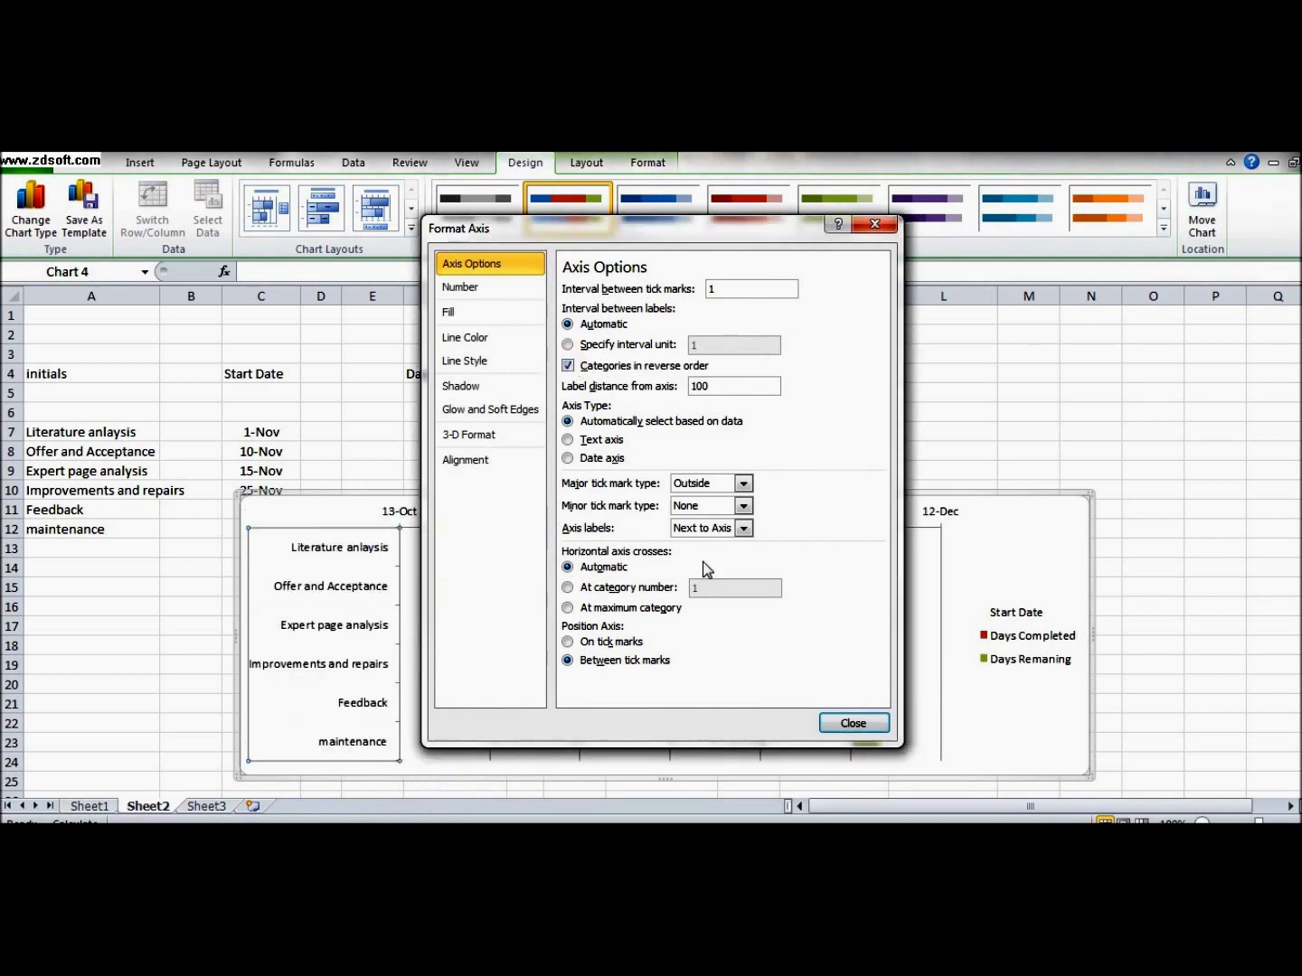
{"action": "left_click", "coordinate": [852, 724]}
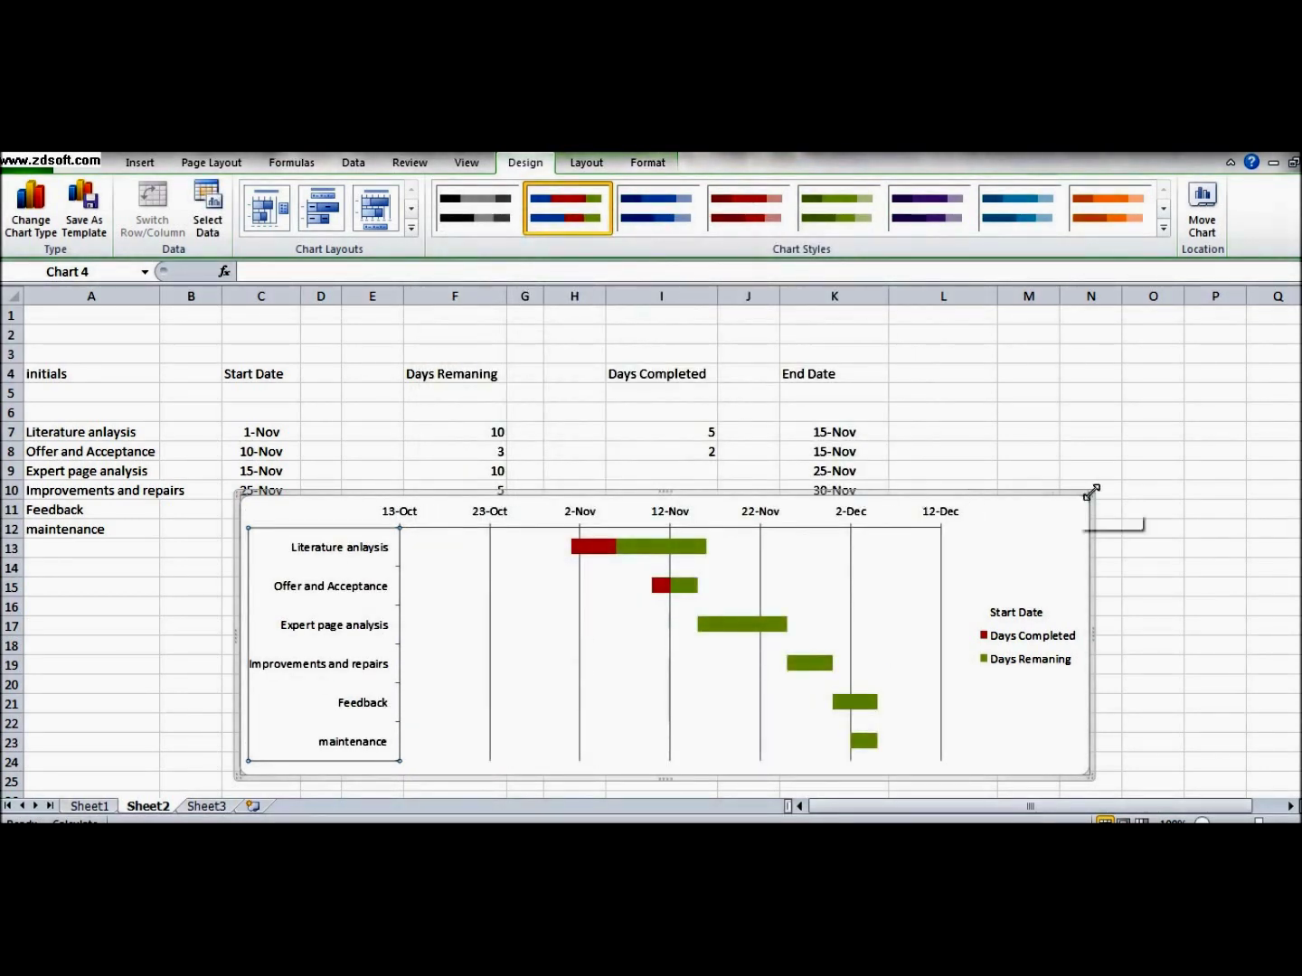
{"action": "left_click_drag", "start_coordinate": [1090, 496], "coordinate": [1132, 381]}
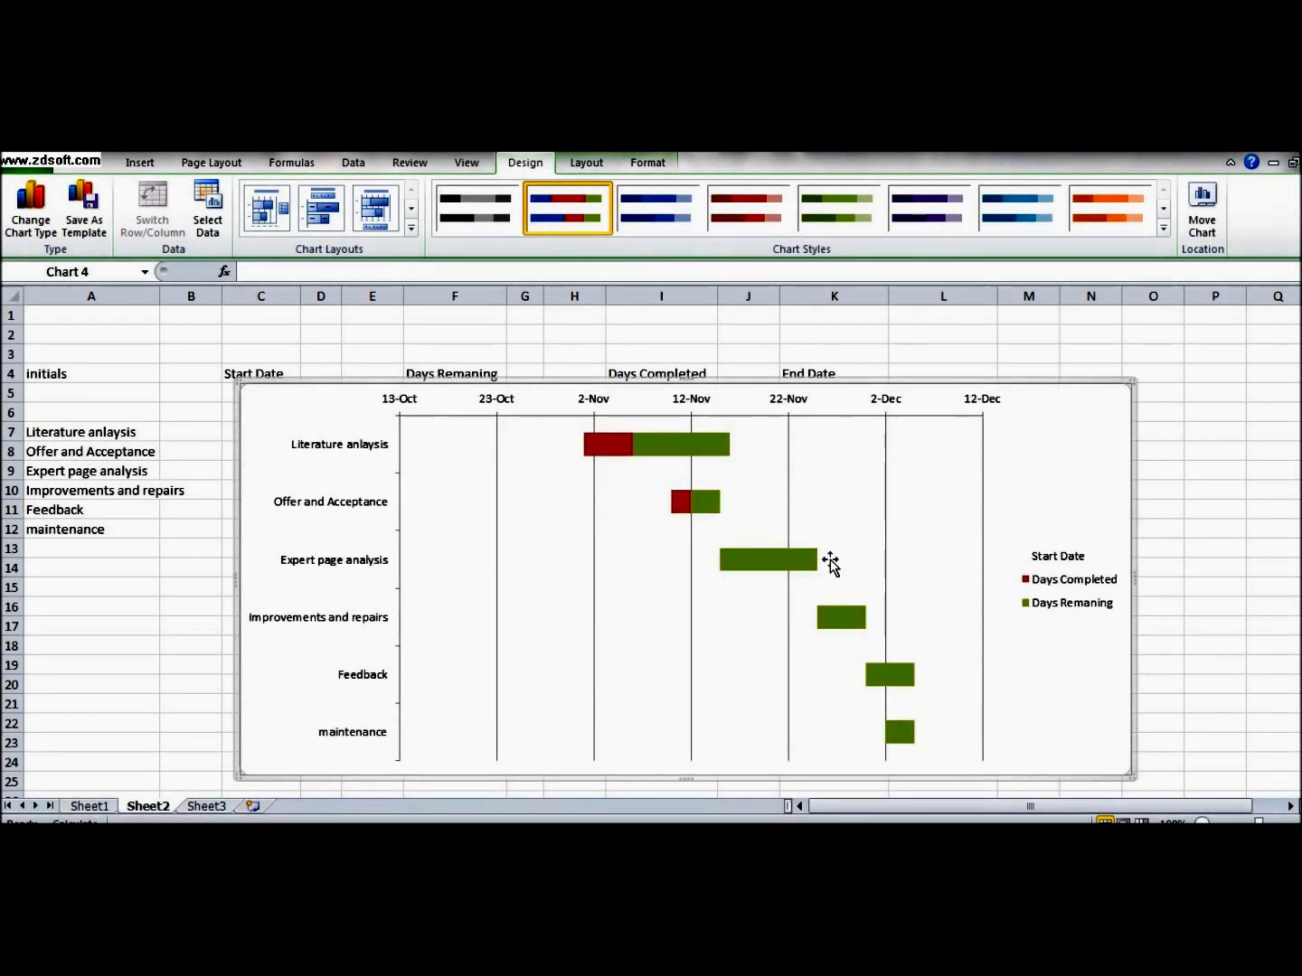
{"action": "mouse_move", "coordinate": [630, 459]}
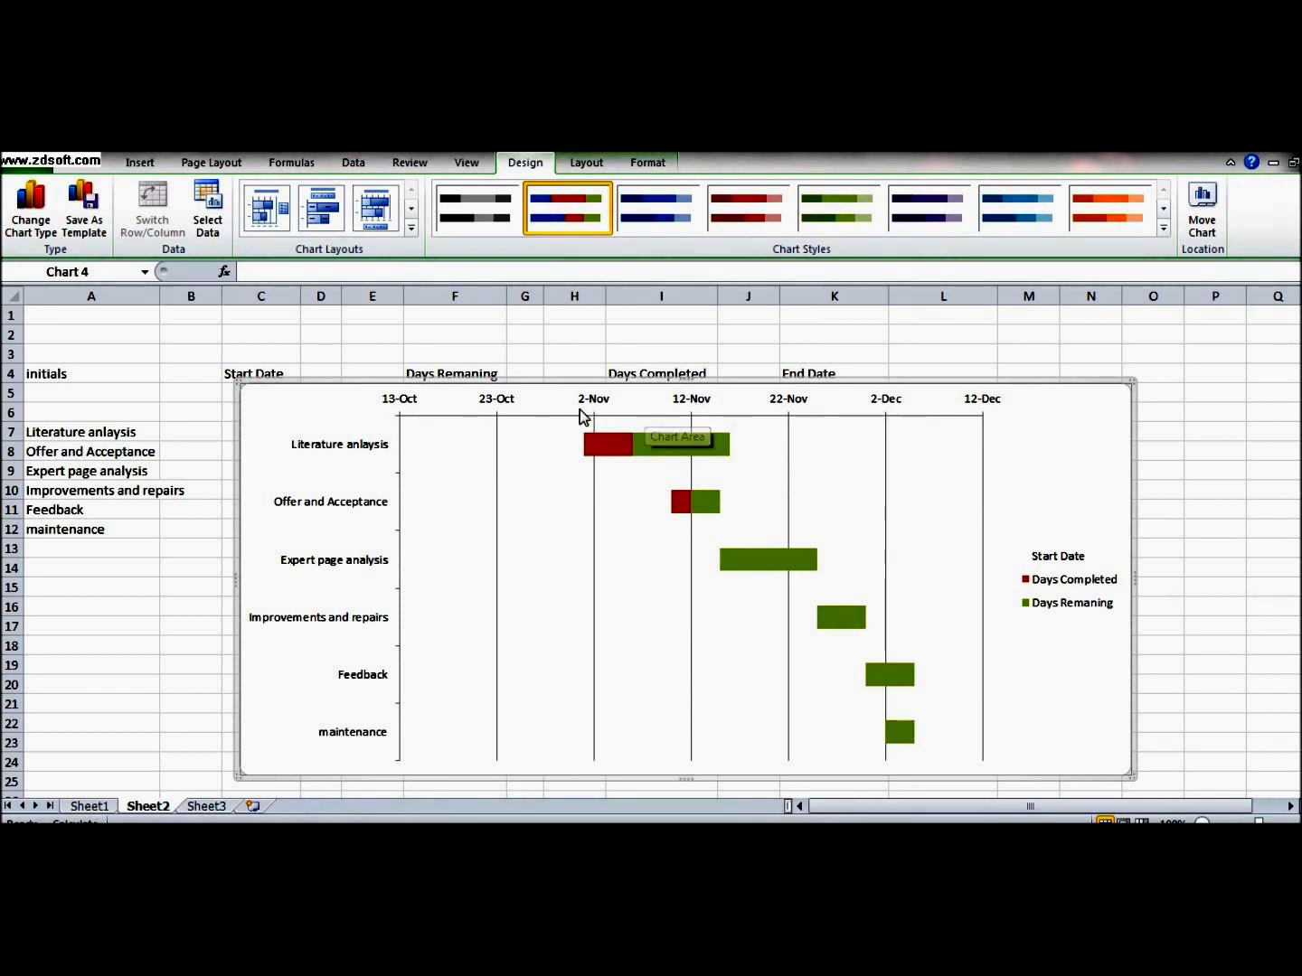
Fix the date axis minimum at 42290.0 and drag the chart down to uncover row 7
{"action": "left_click", "coordinate": [506, 404]}
{"action": "right_click", "coordinate": [504, 400]}
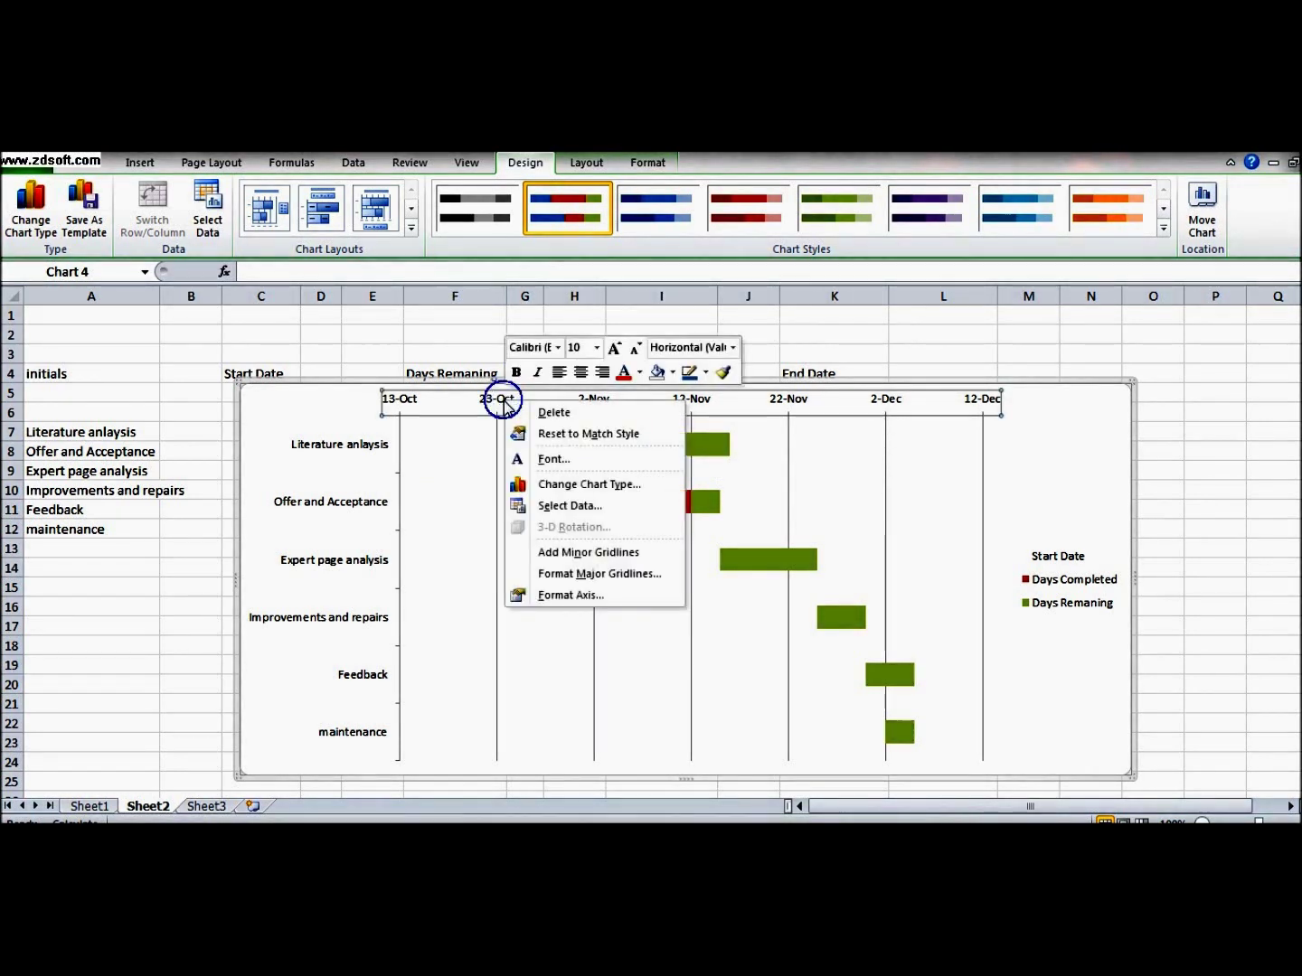
{"action": "left_click", "coordinate": [580, 596]}
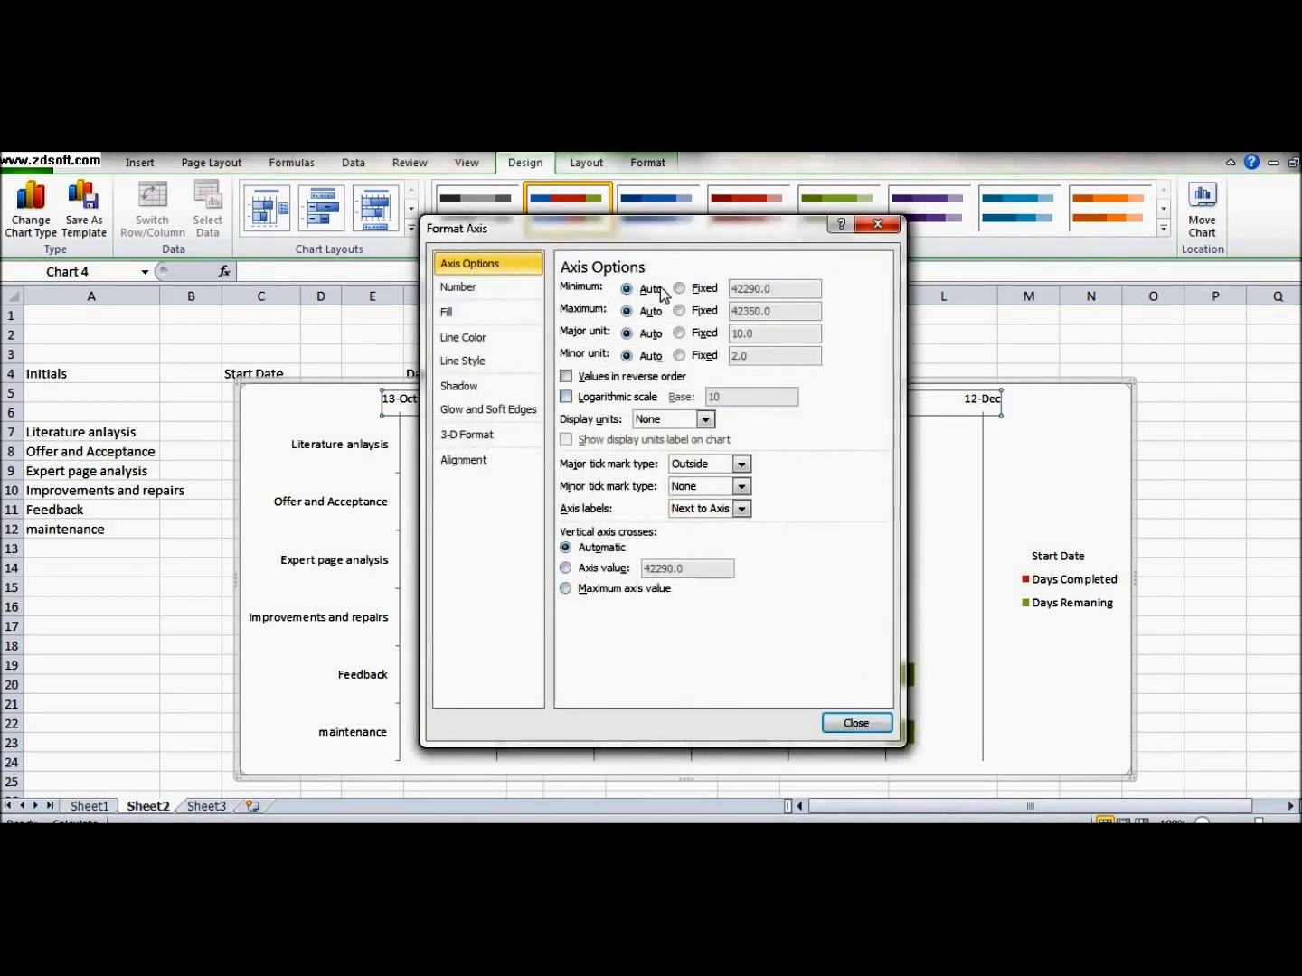
{"action": "left_click", "coordinate": [680, 289]}
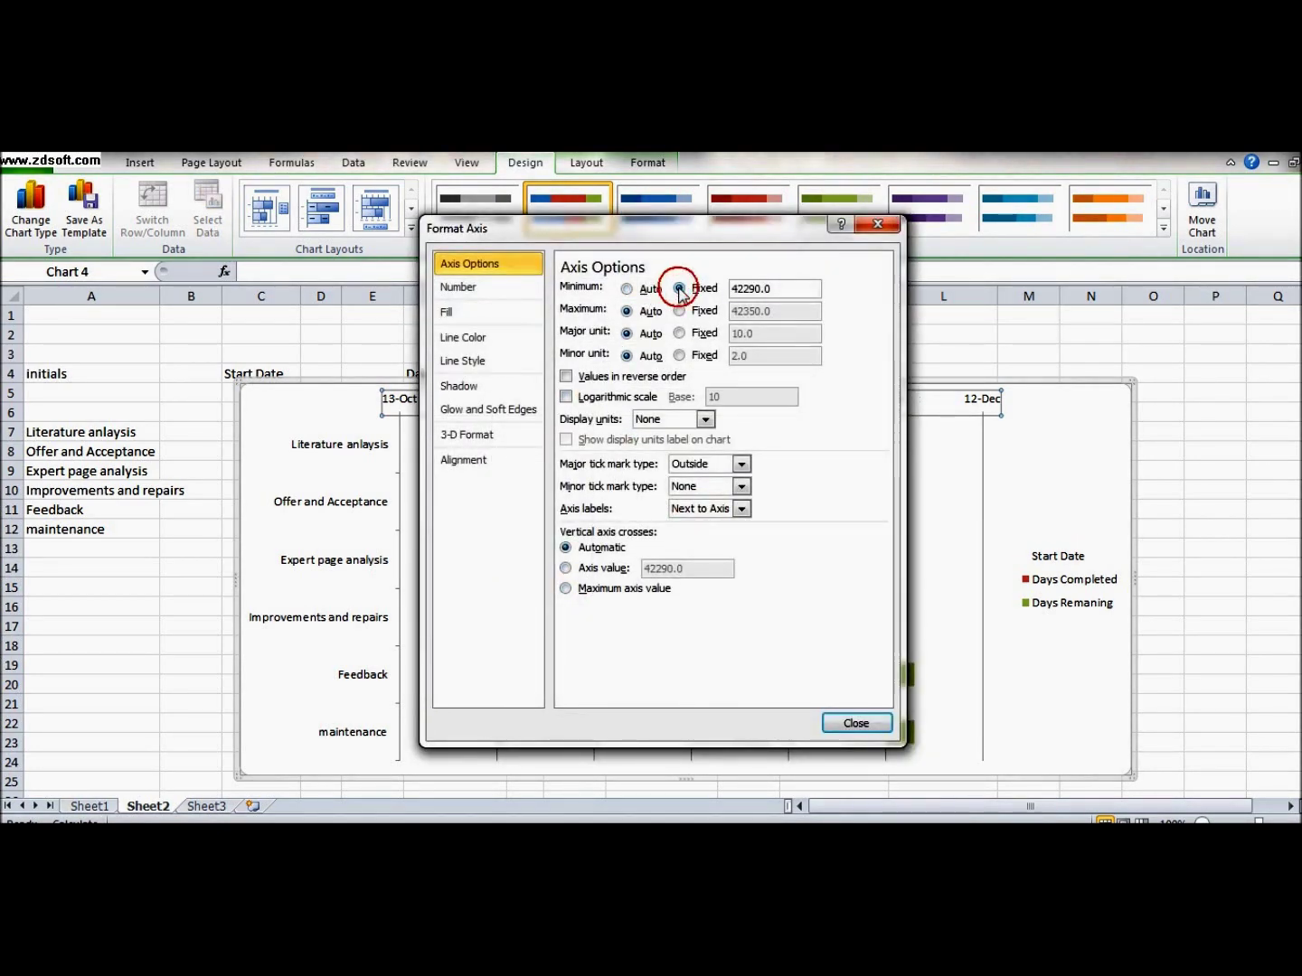
{"action": "left_click_drag", "start_coordinate": [698, 234], "coordinate": [285, 479]}
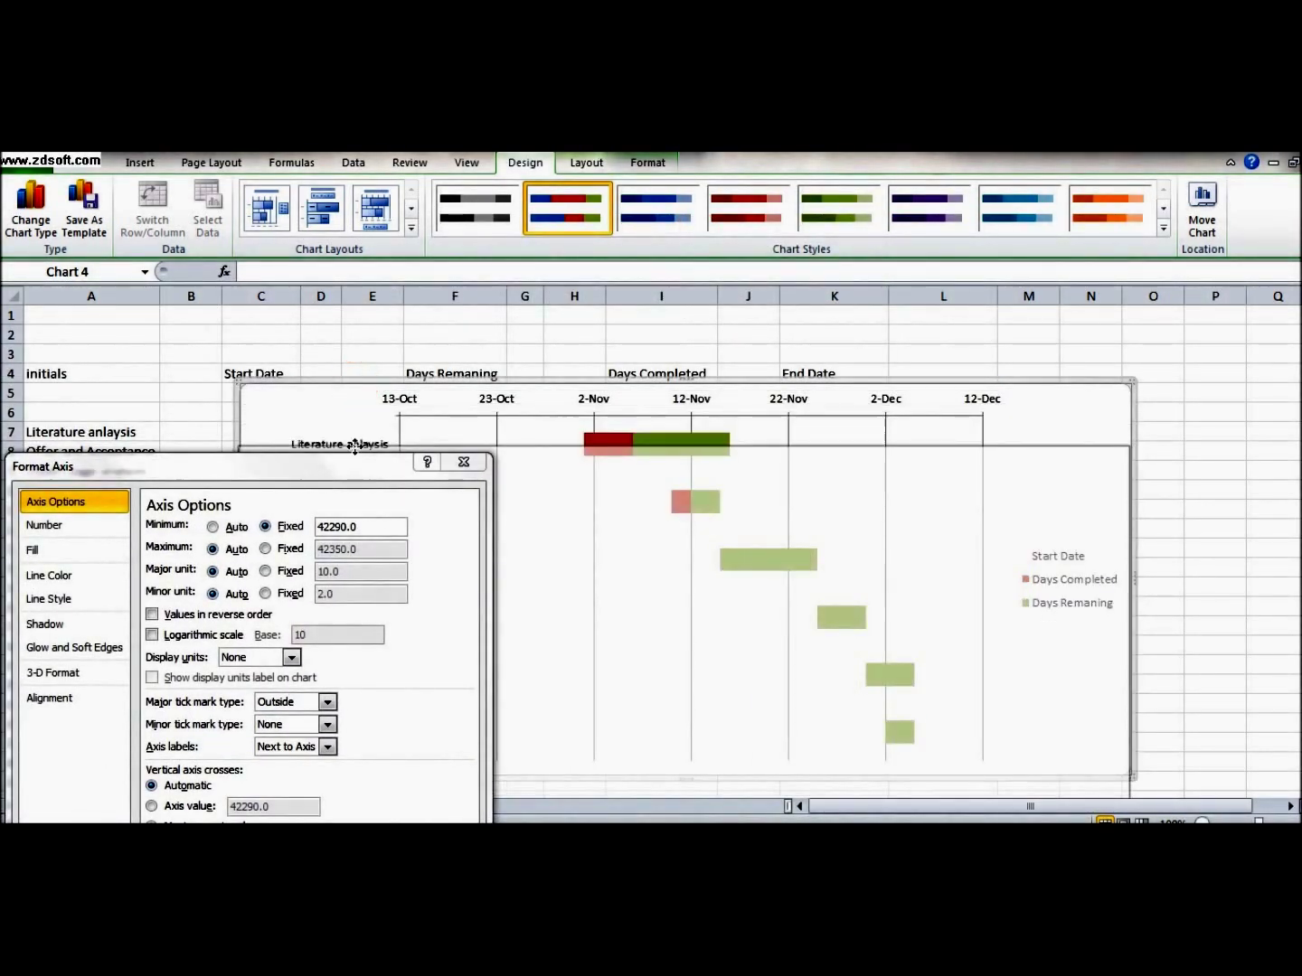
{"action": "left_click_drag", "start_coordinate": [358, 383], "coordinate": [351, 451]}
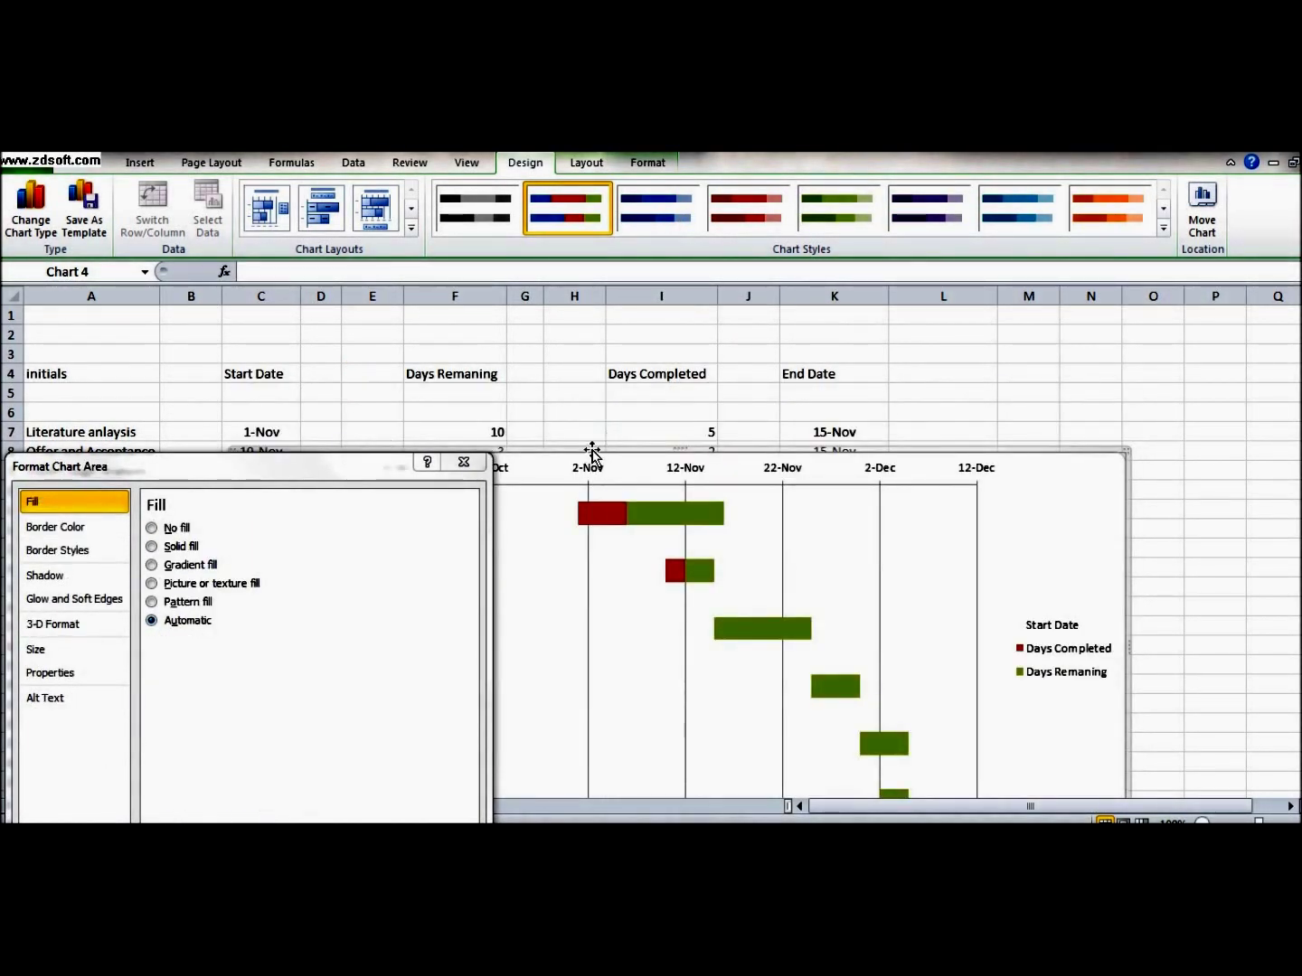
{"action": "left_click_drag", "start_coordinate": [589, 463], "coordinate": [604, 478]}
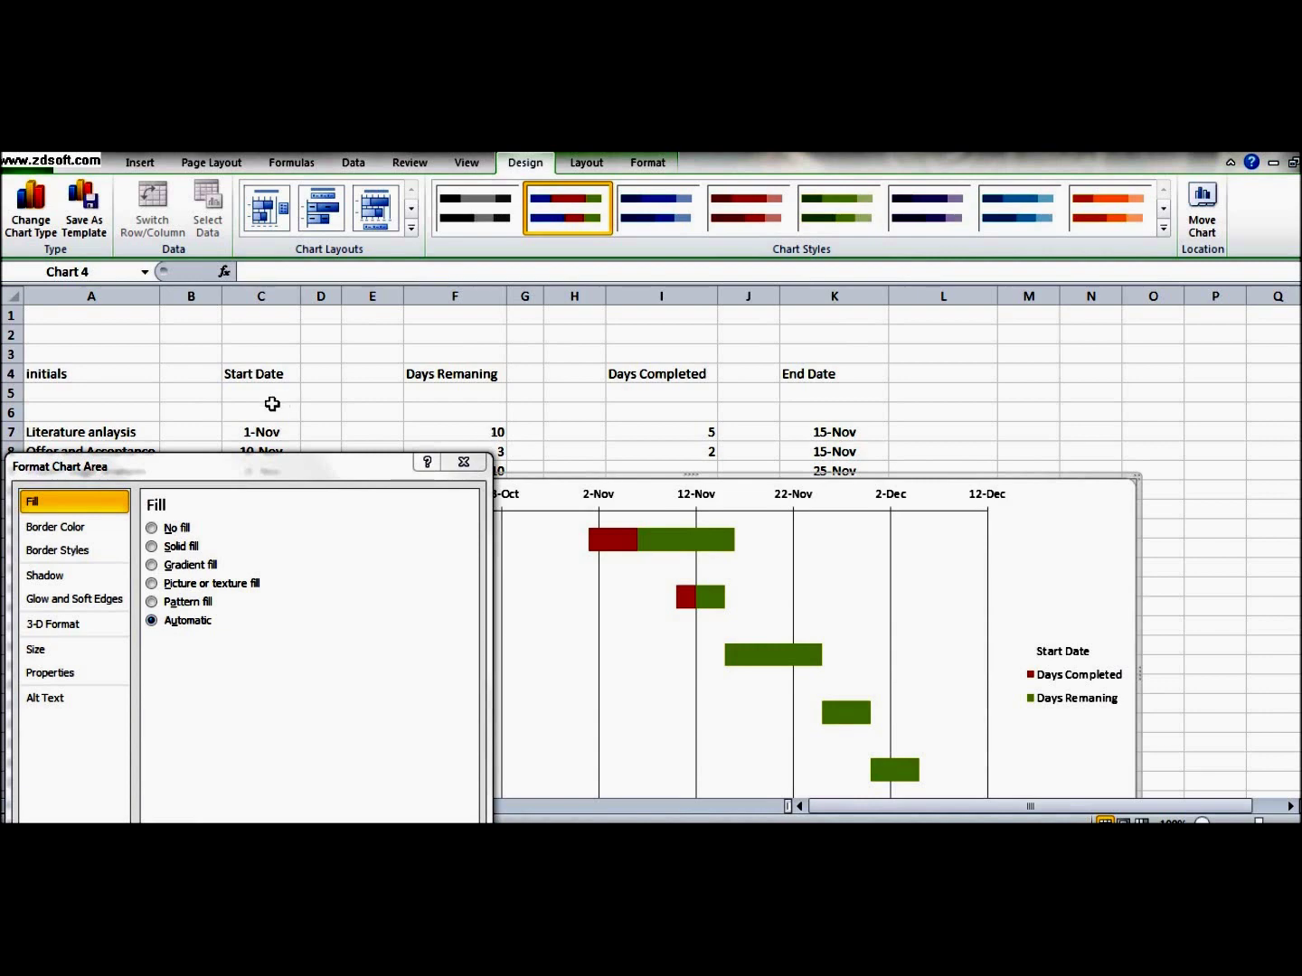
{"action": "left_click", "coordinate": [266, 436]}
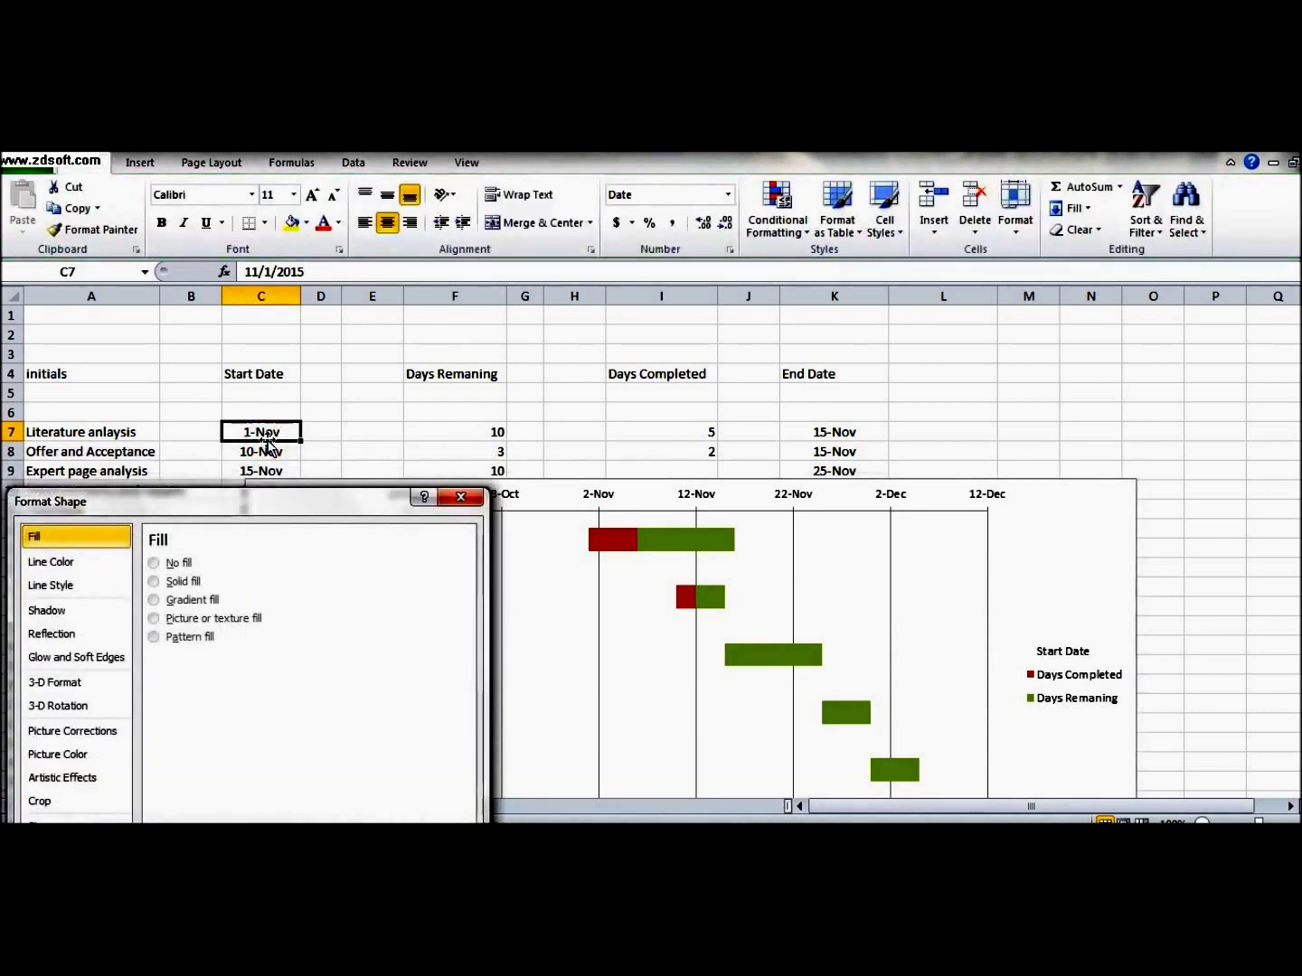
Copy the 11/1/2015 date from C7's formula bar and paste it into cell L7
{"action": "left_click", "coordinate": [972, 432]}
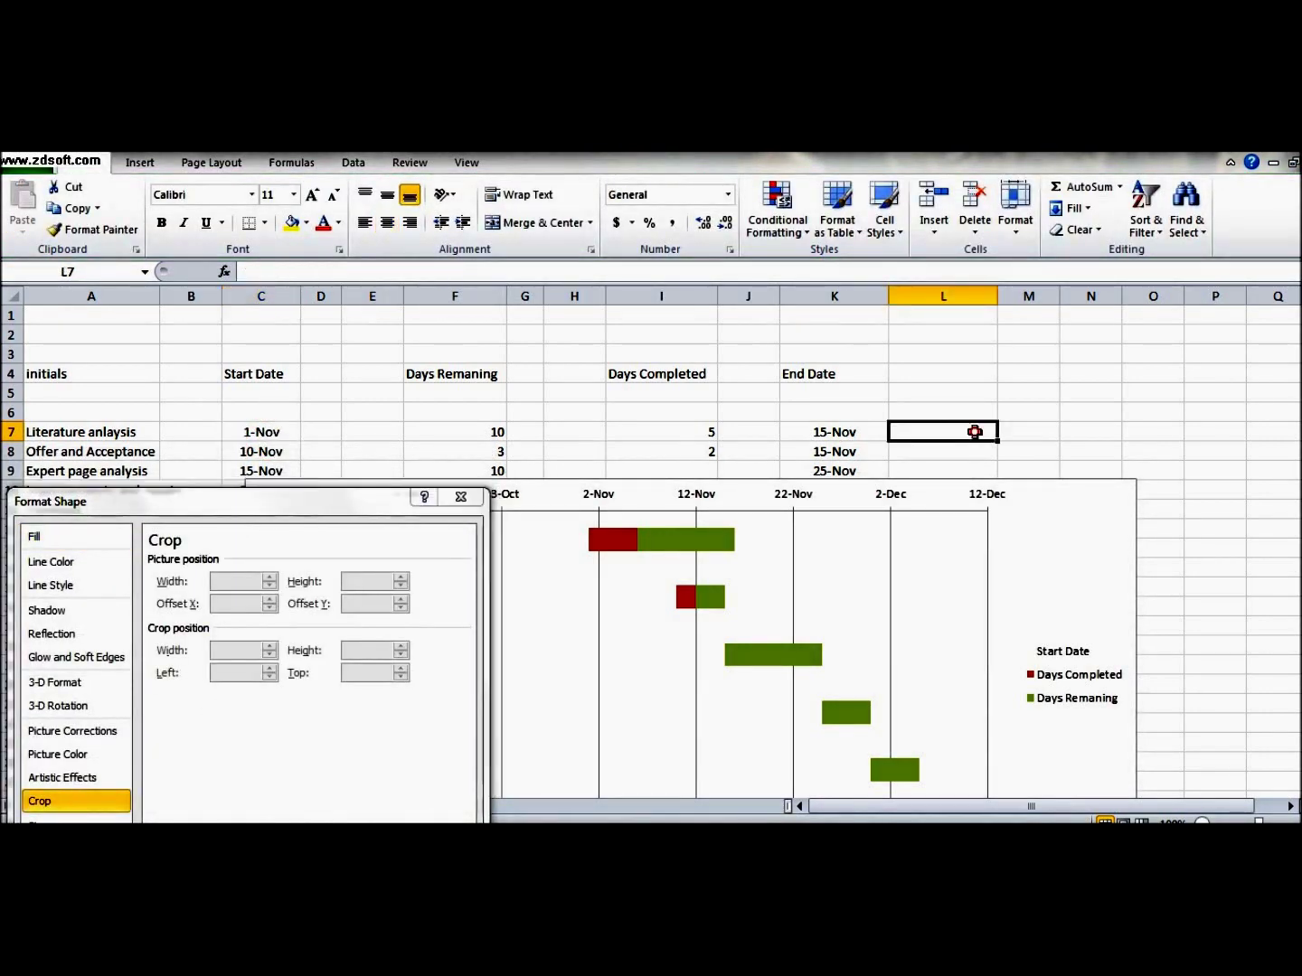
{"action": "double_click", "coordinate": [973, 432]}
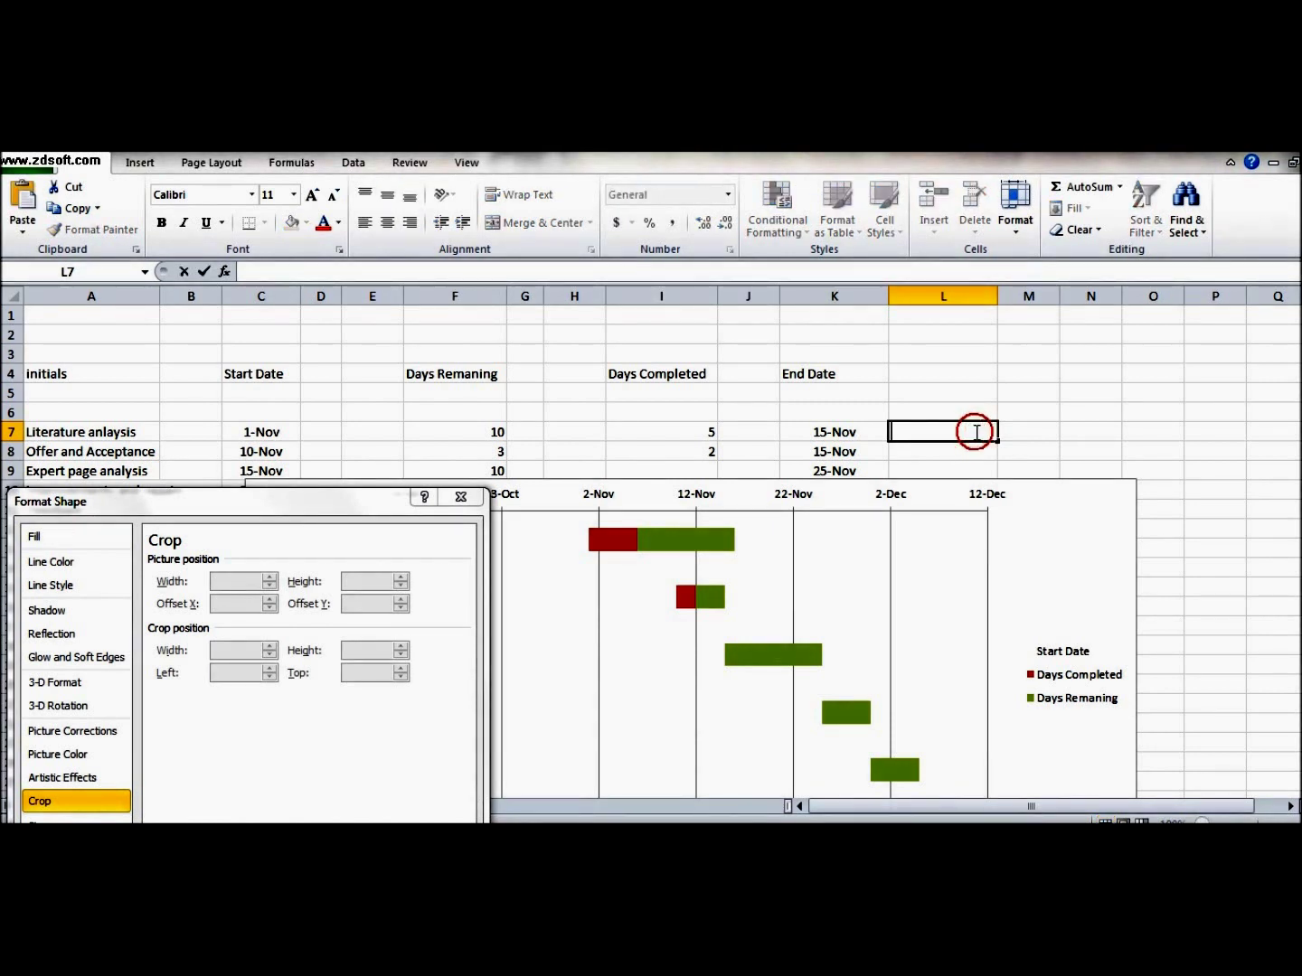
{"action": "double_click", "coordinate": [261, 432]}
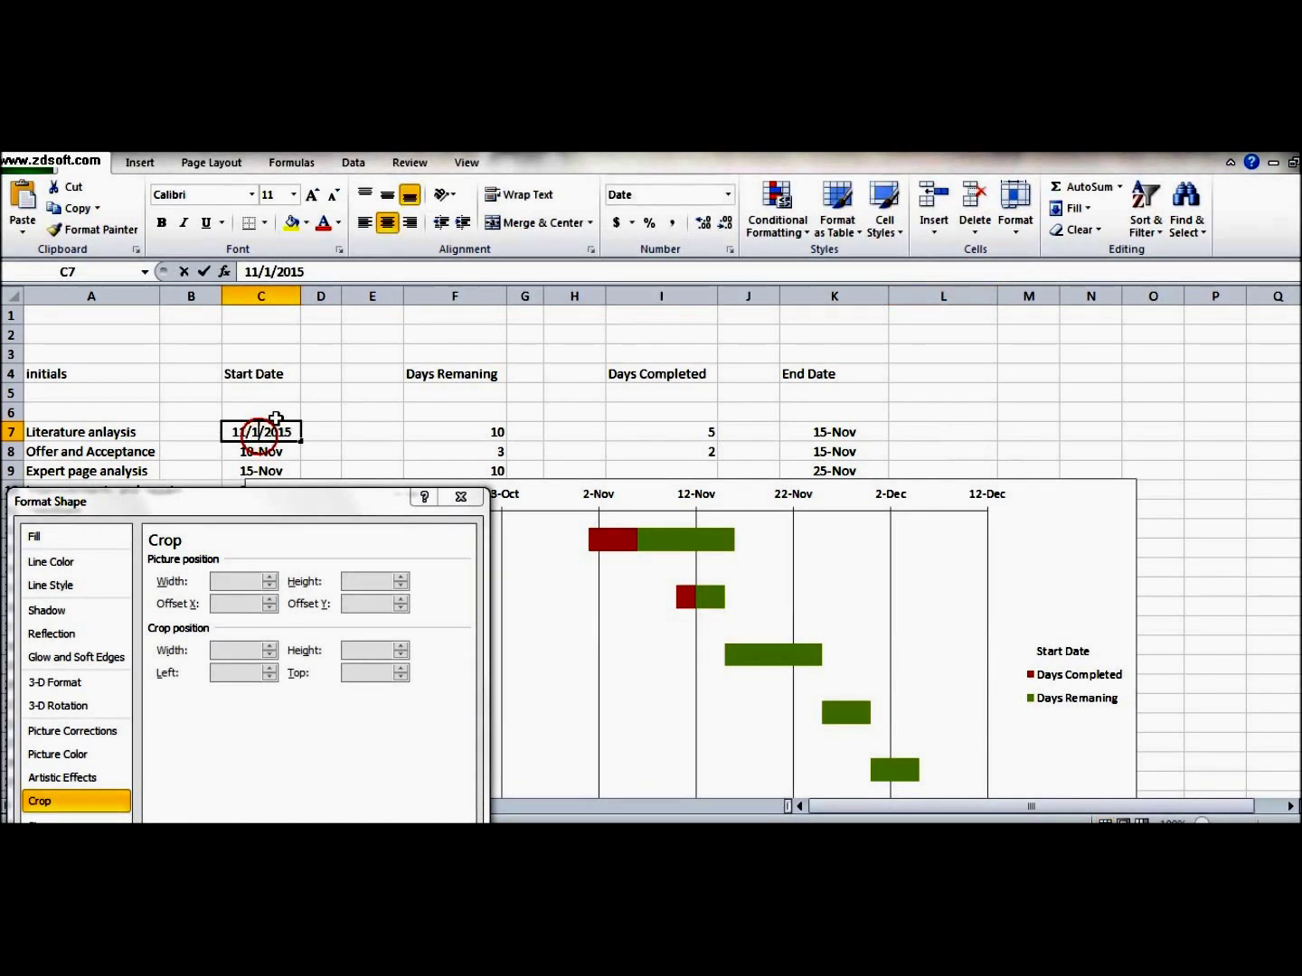
{"action": "triple_click", "coordinate": [357, 270]}
{"action": "key", "text": "ctrl+c"}
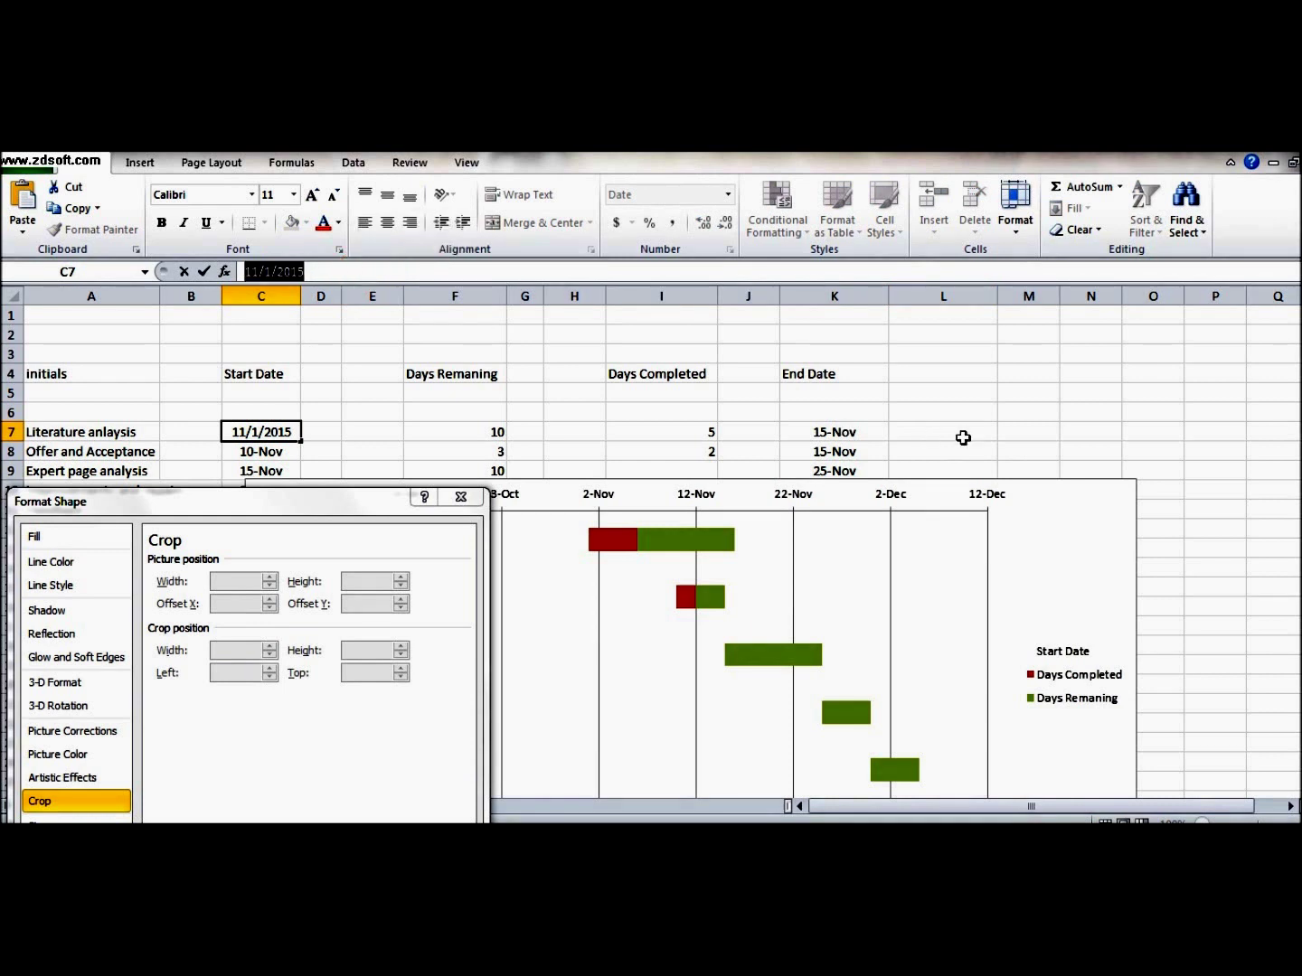
{"action": "left_click", "coordinate": [964, 438]}
{"action": "key", "text": "ctrl+v"}
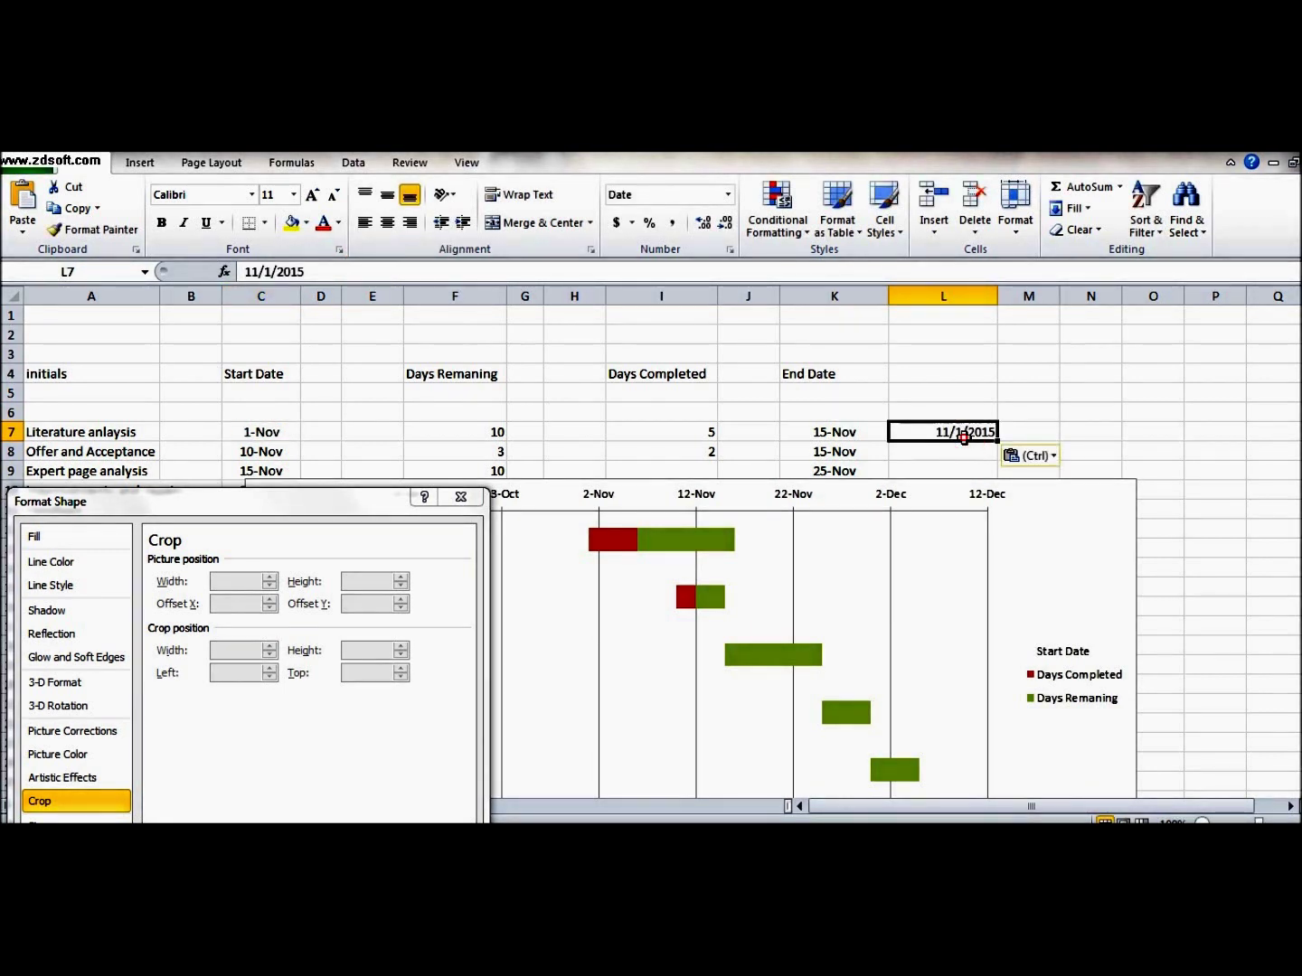
Format L7 as General so it shows 42309, and close the Format Shape window
{"action": "left_click", "coordinate": [728, 195]}
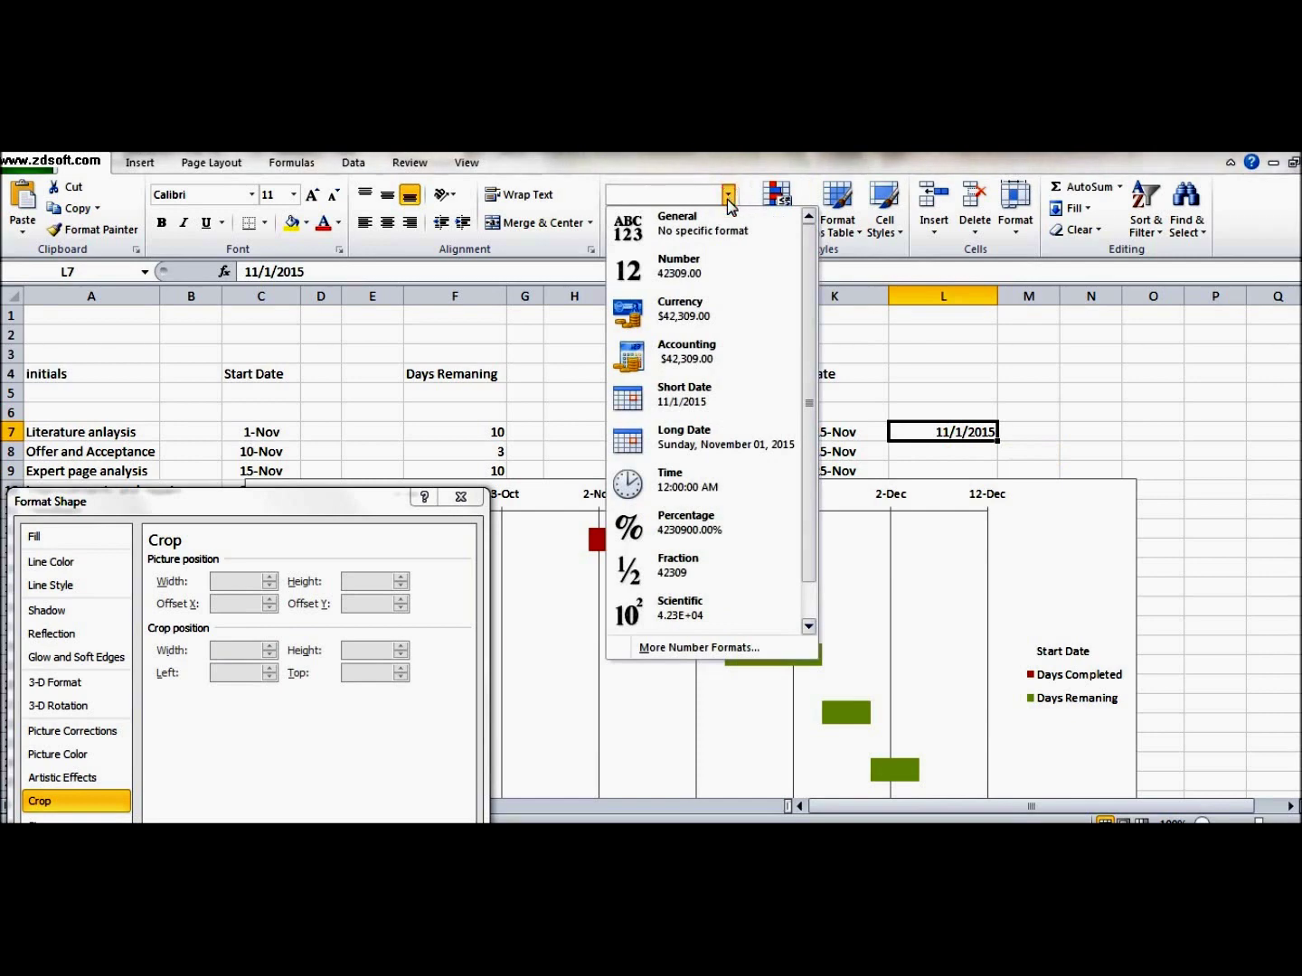
{"action": "left_click", "coordinate": [710, 223]}
{"action": "left_click", "coordinate": [988, 432]}
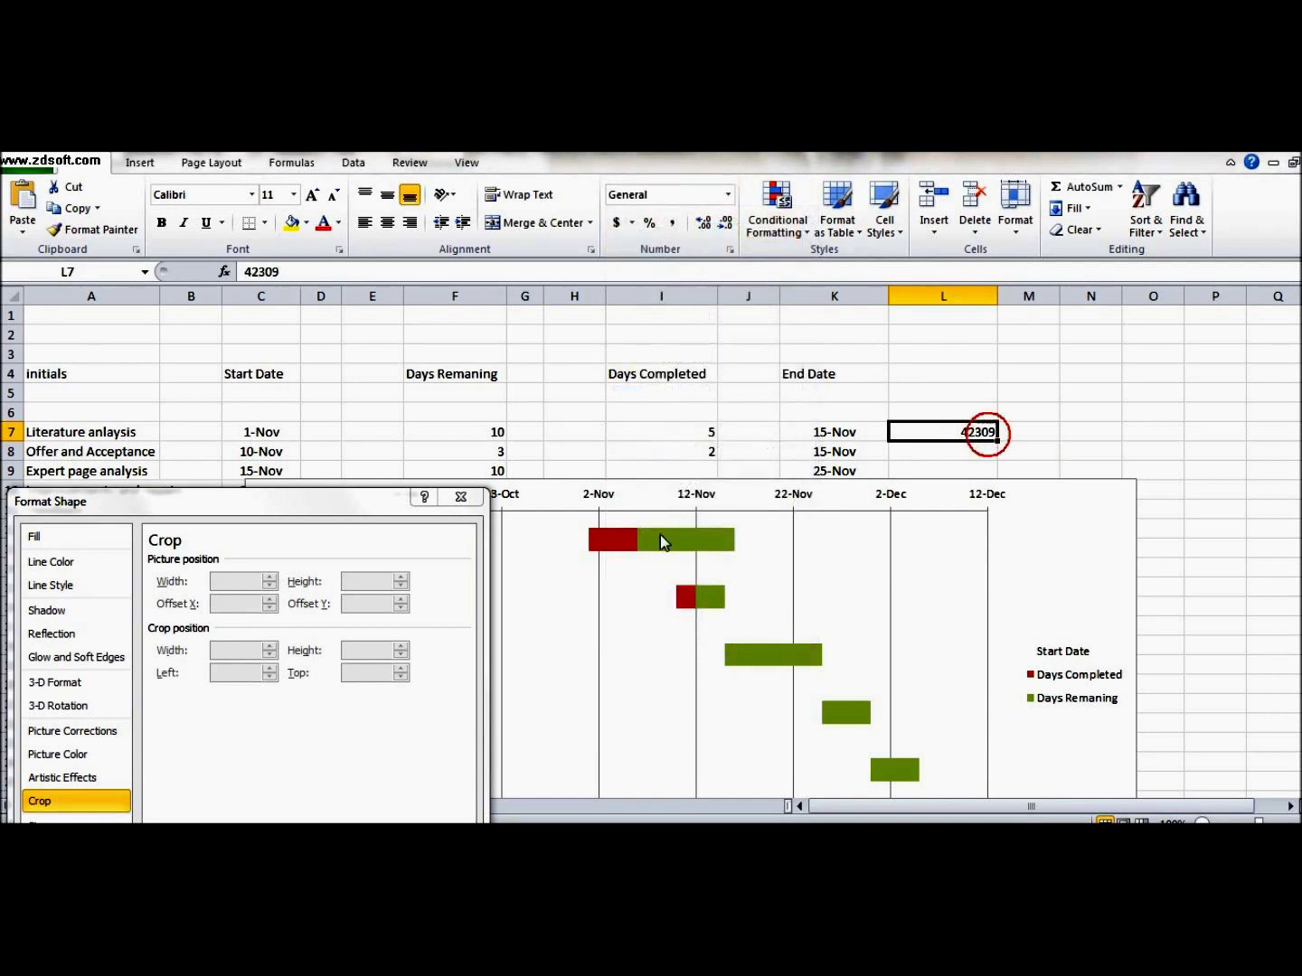
{"action": "left_click", "coordinate": [459, 497]}
{"action": "left_click", "coordinate": [471, 495]}
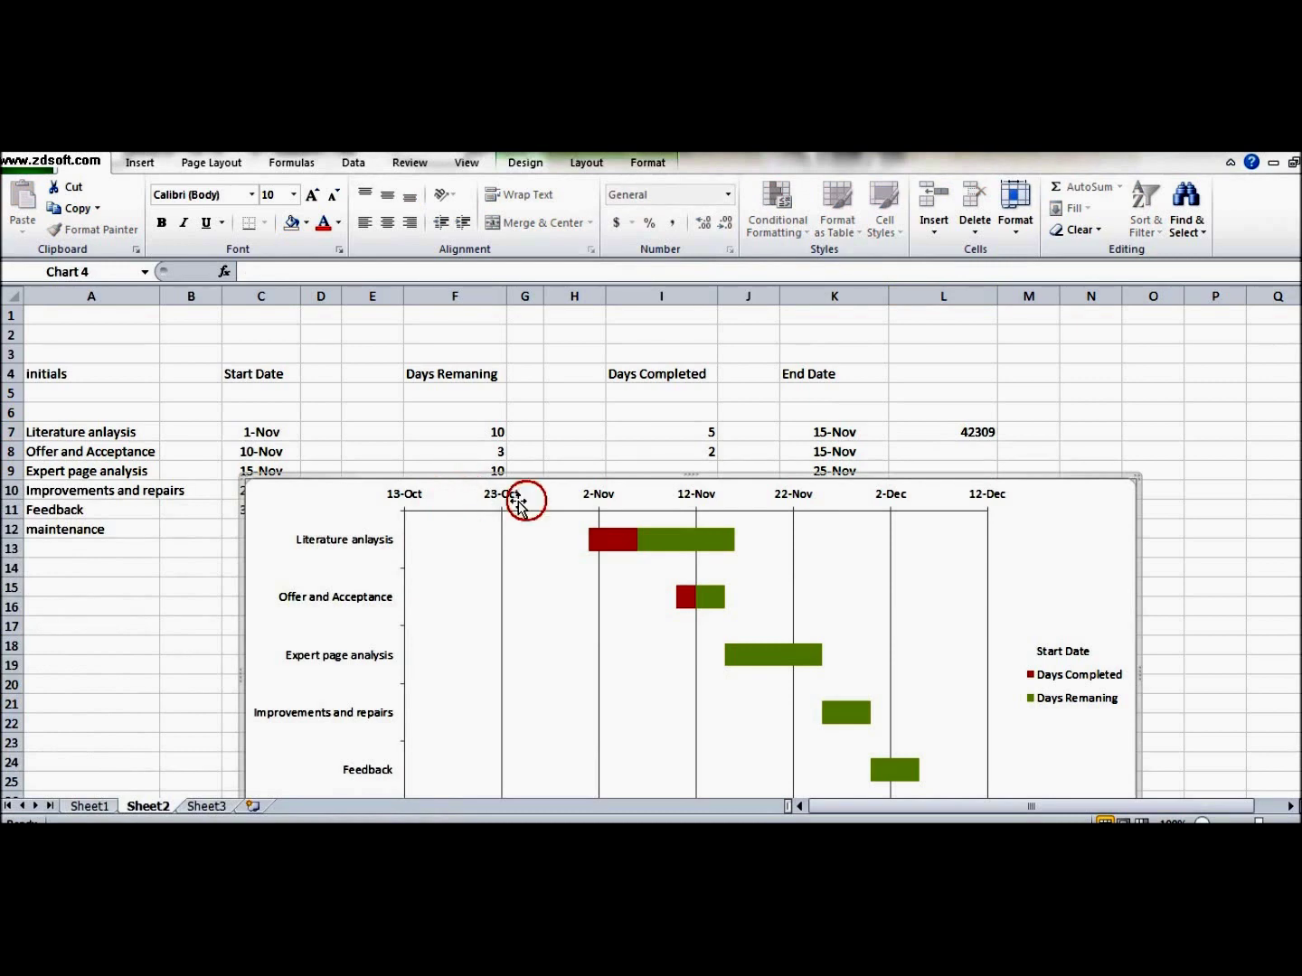
Open the date axis formatting settings, then close the formatting window
{"action": "left_click", "coordinate": [508, 501]}
{"action": "right_click", "coordinate": [511, 503]}
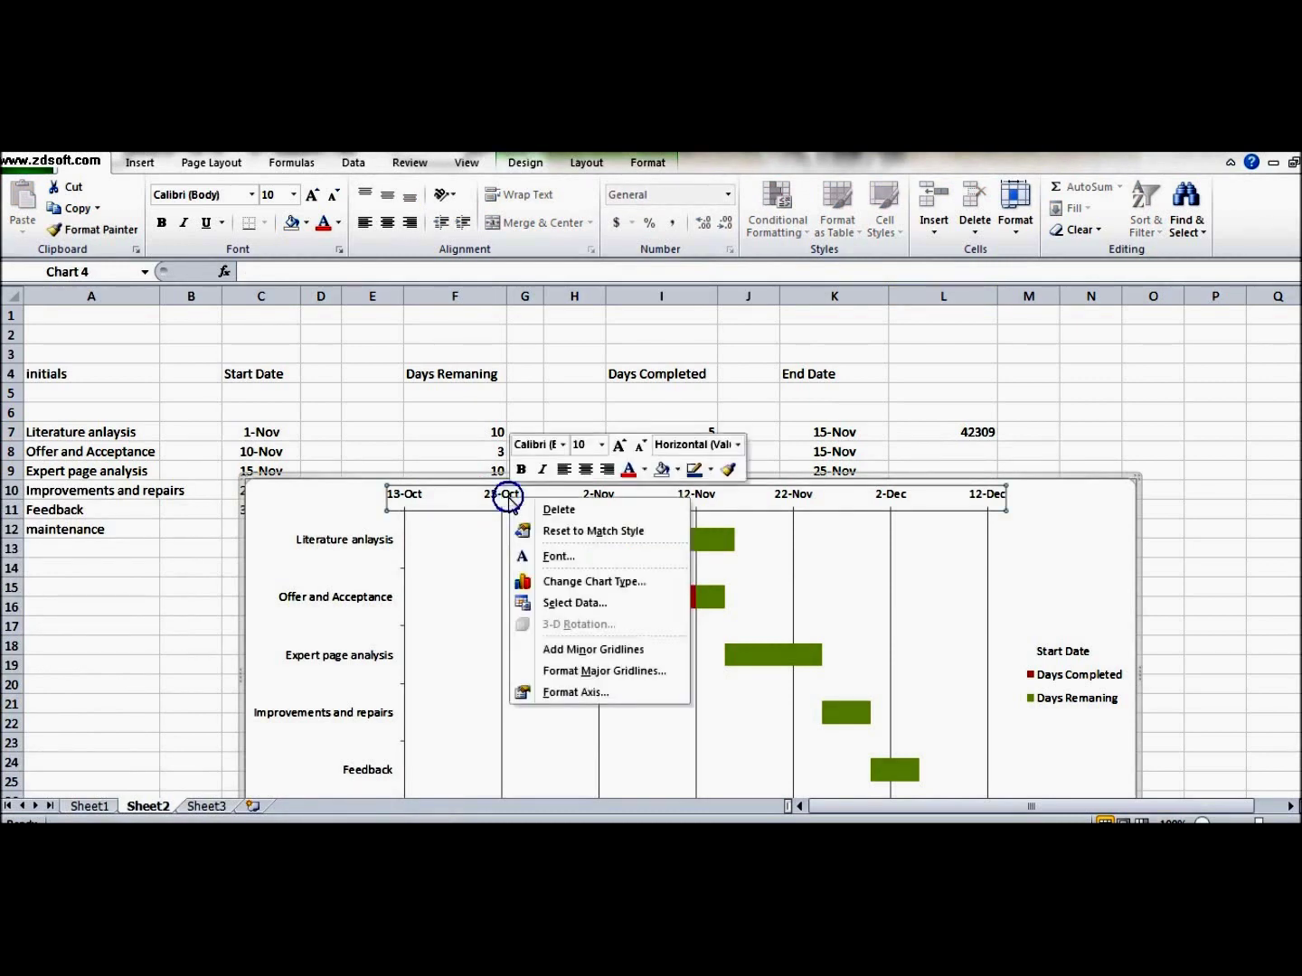
{"action": "left_click", "coordinate": [567, 687]}
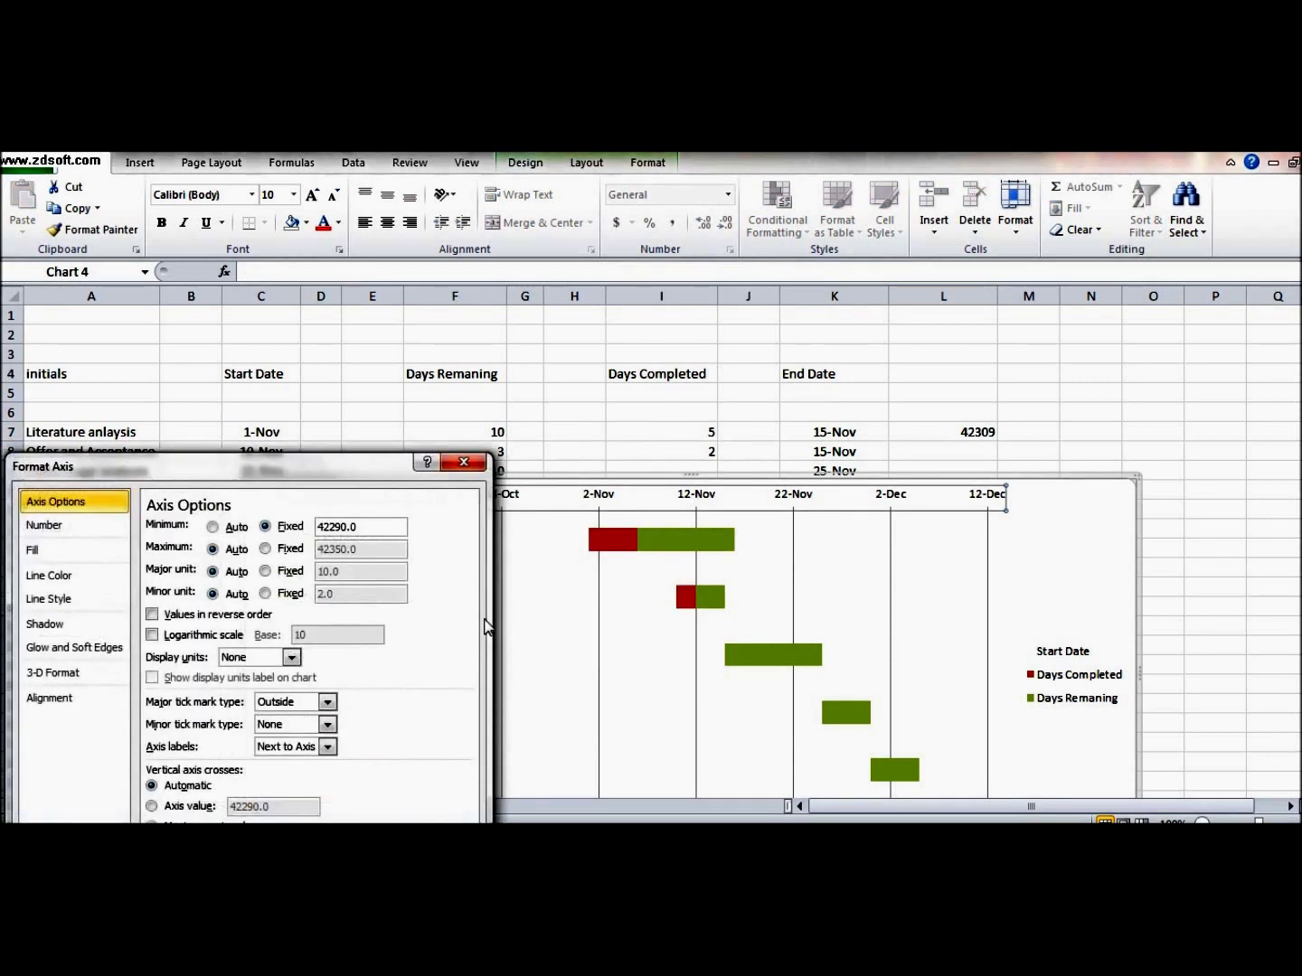
{"action": "left_click", "coordinate": [980, 433]}
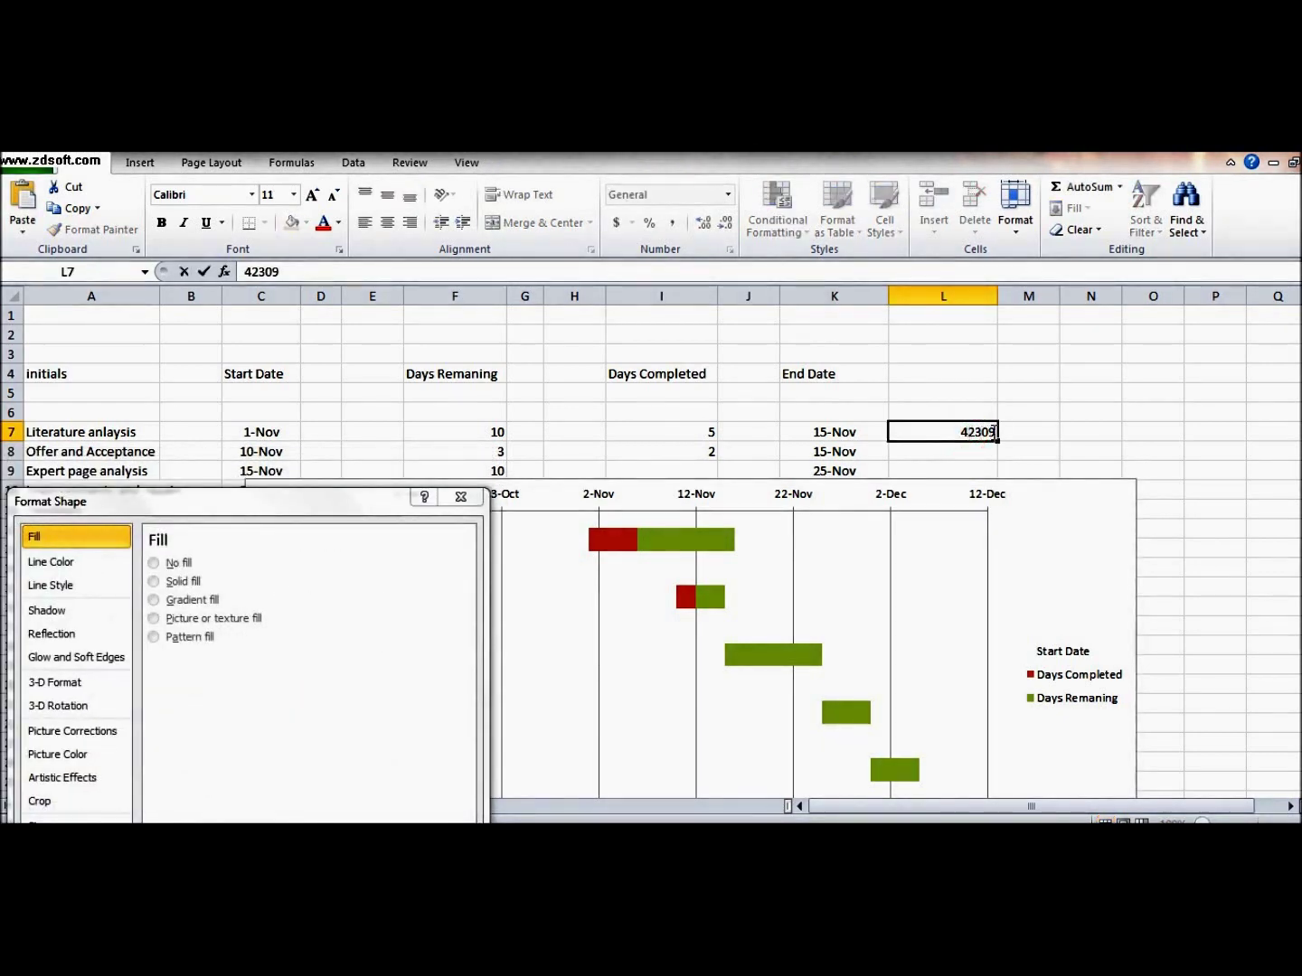
{"action": "double_click", "coordinate": [994, 432]}
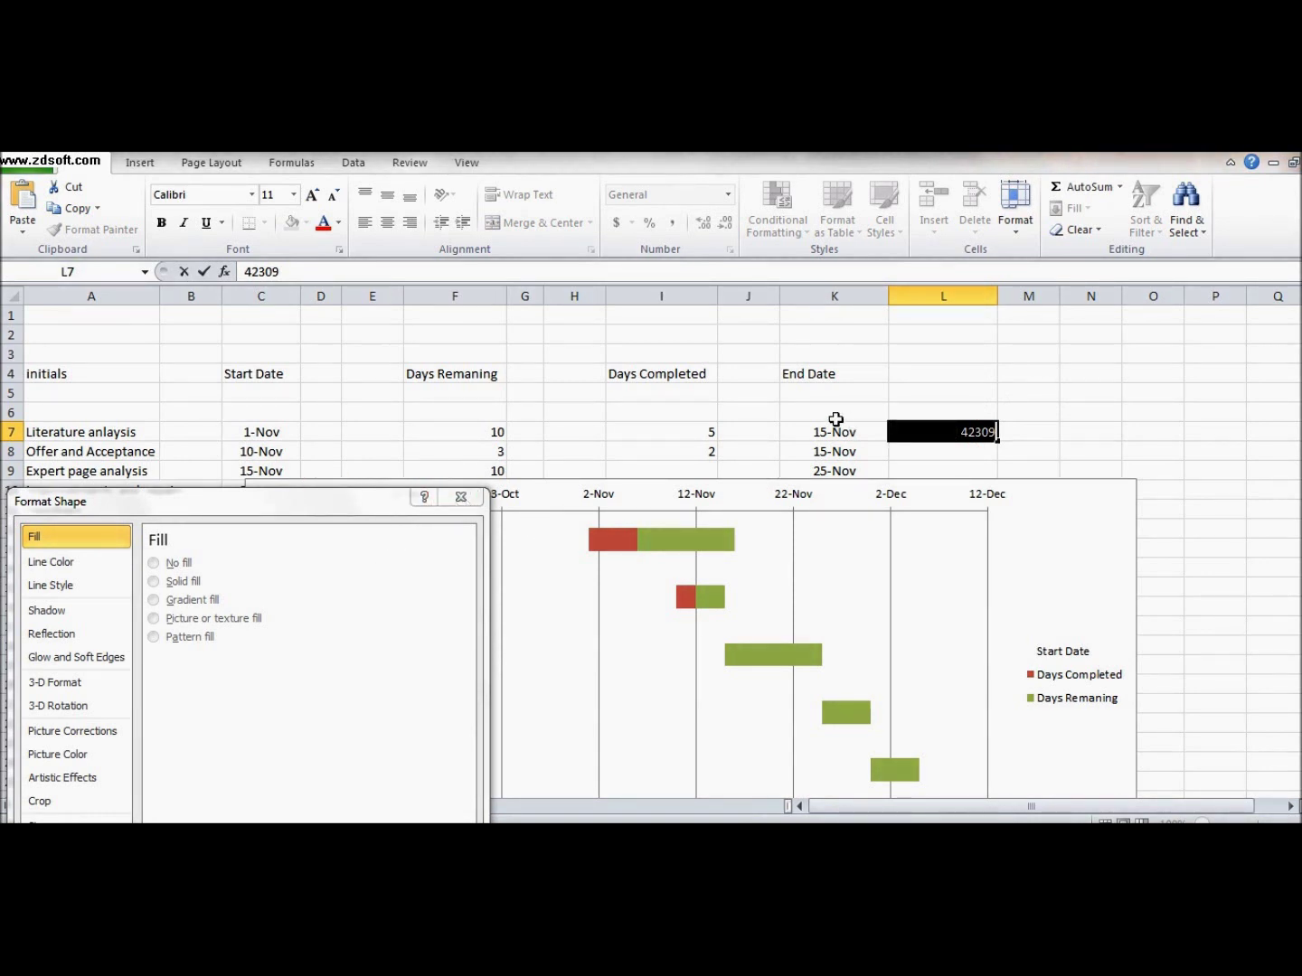
{"action": "left_click", "coordinate": [355, 499]}
{"action": "left_click", "coordinate": [668, 494]}
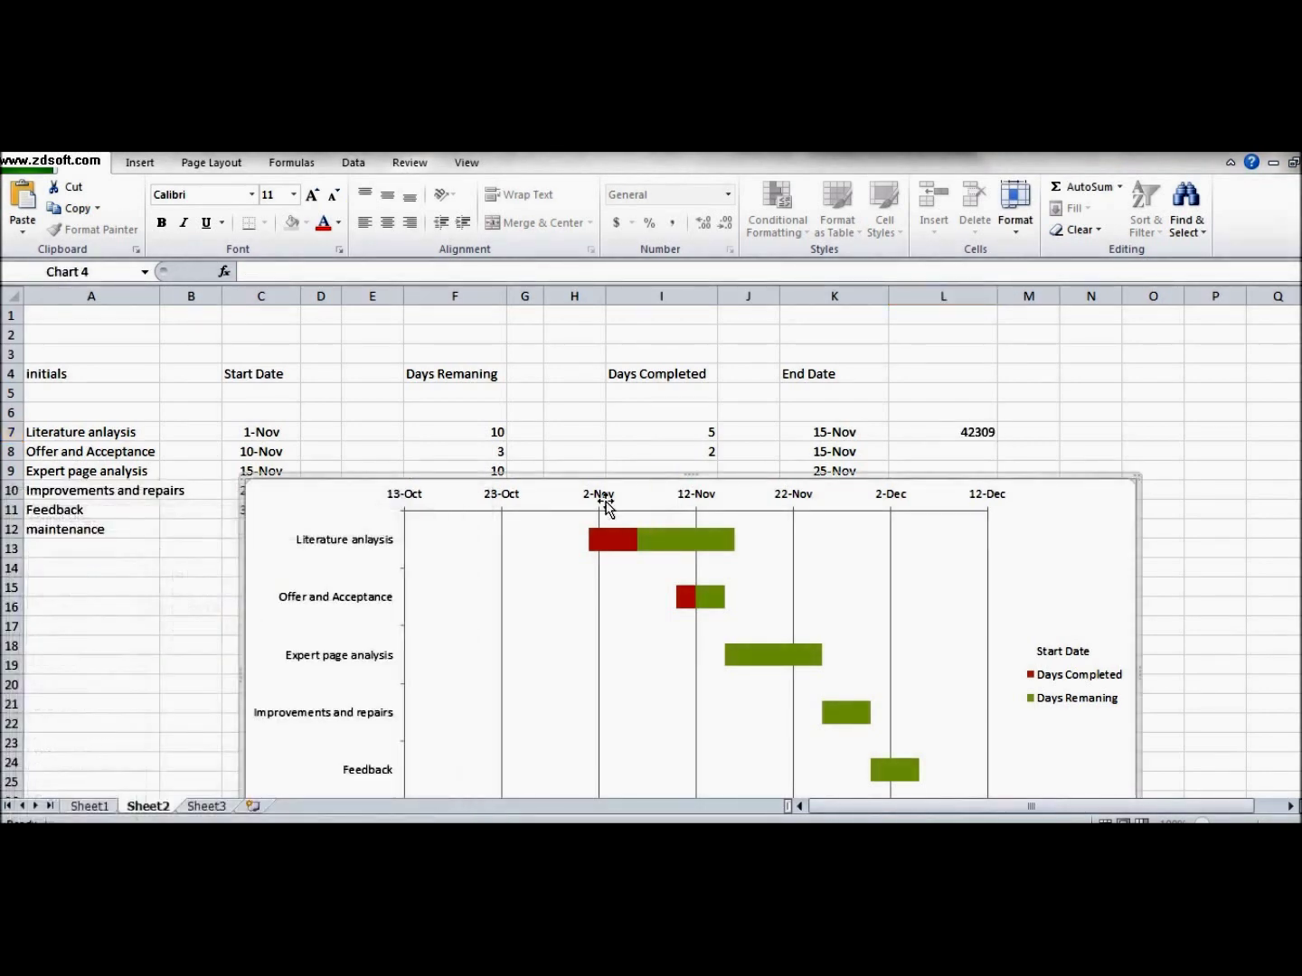
{"action": "left_click", "coordinate": [460, 462]}
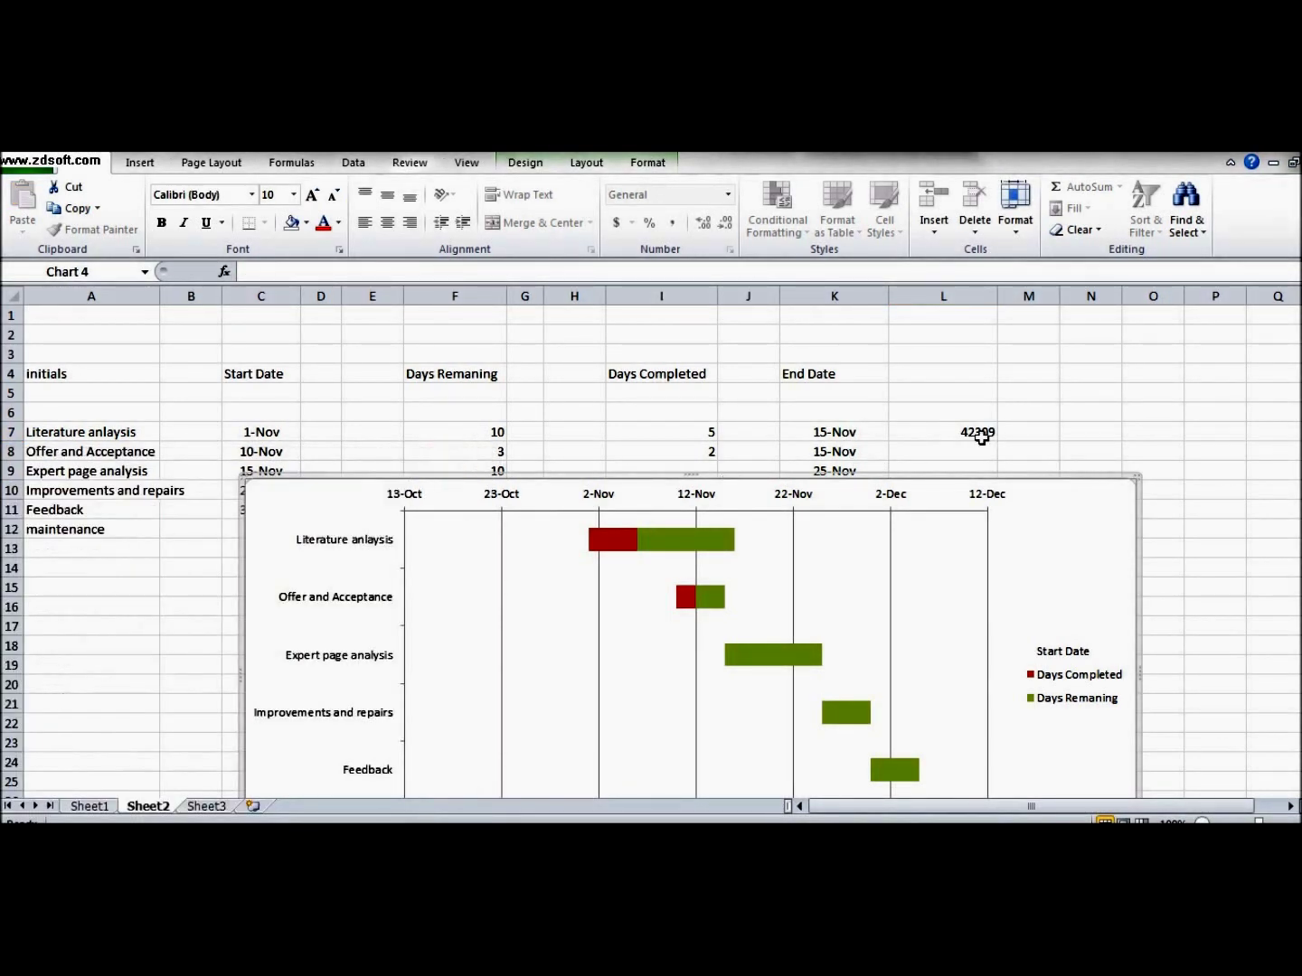
Copy the serial number 42309 from inside cell L7
{"action": "left_click", "coordinate": [976, 434]}
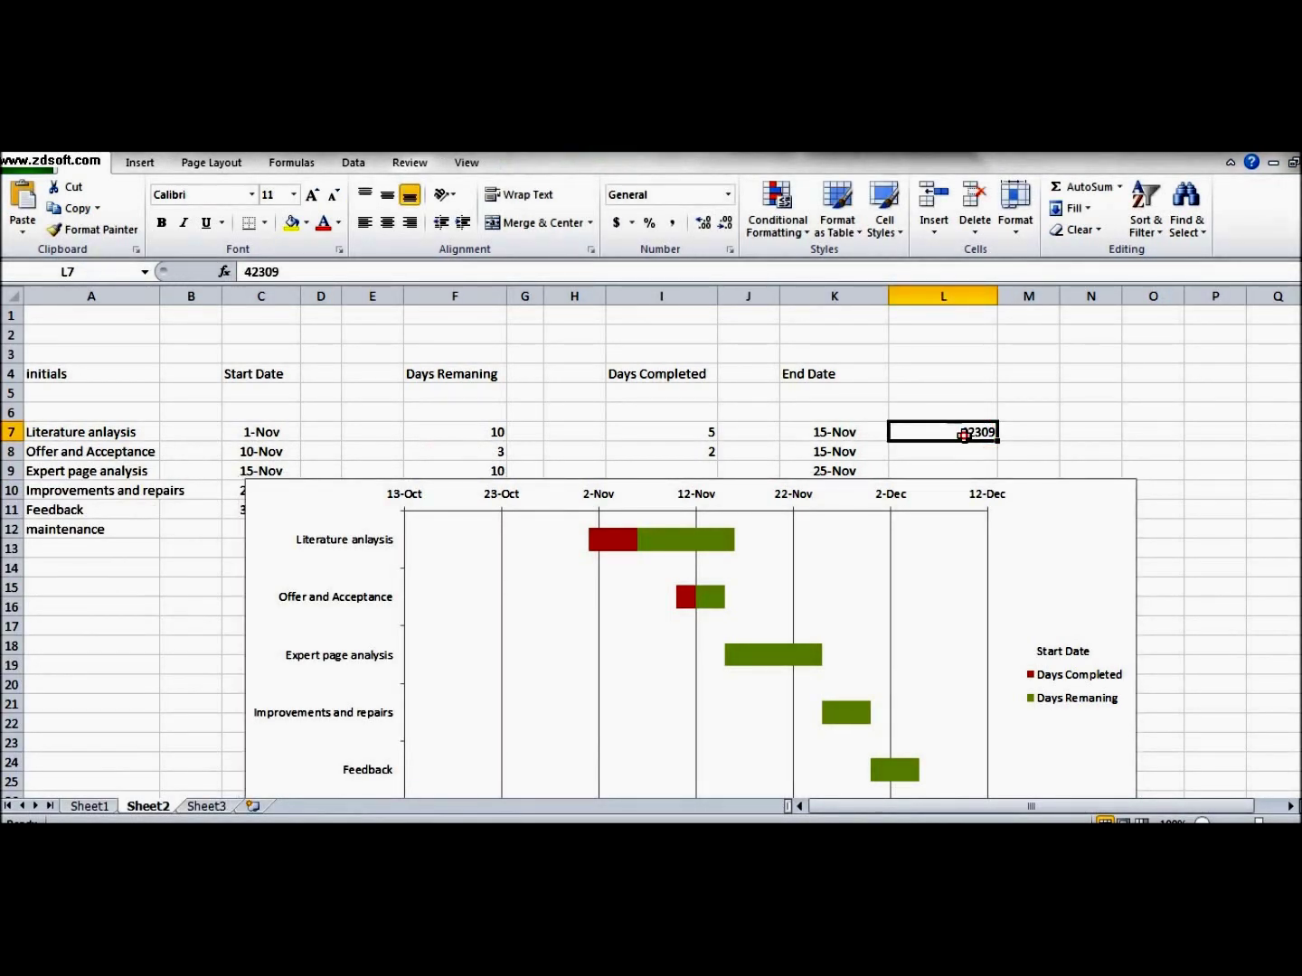
{"action": "double_click", "coordinate": [964, 436]}
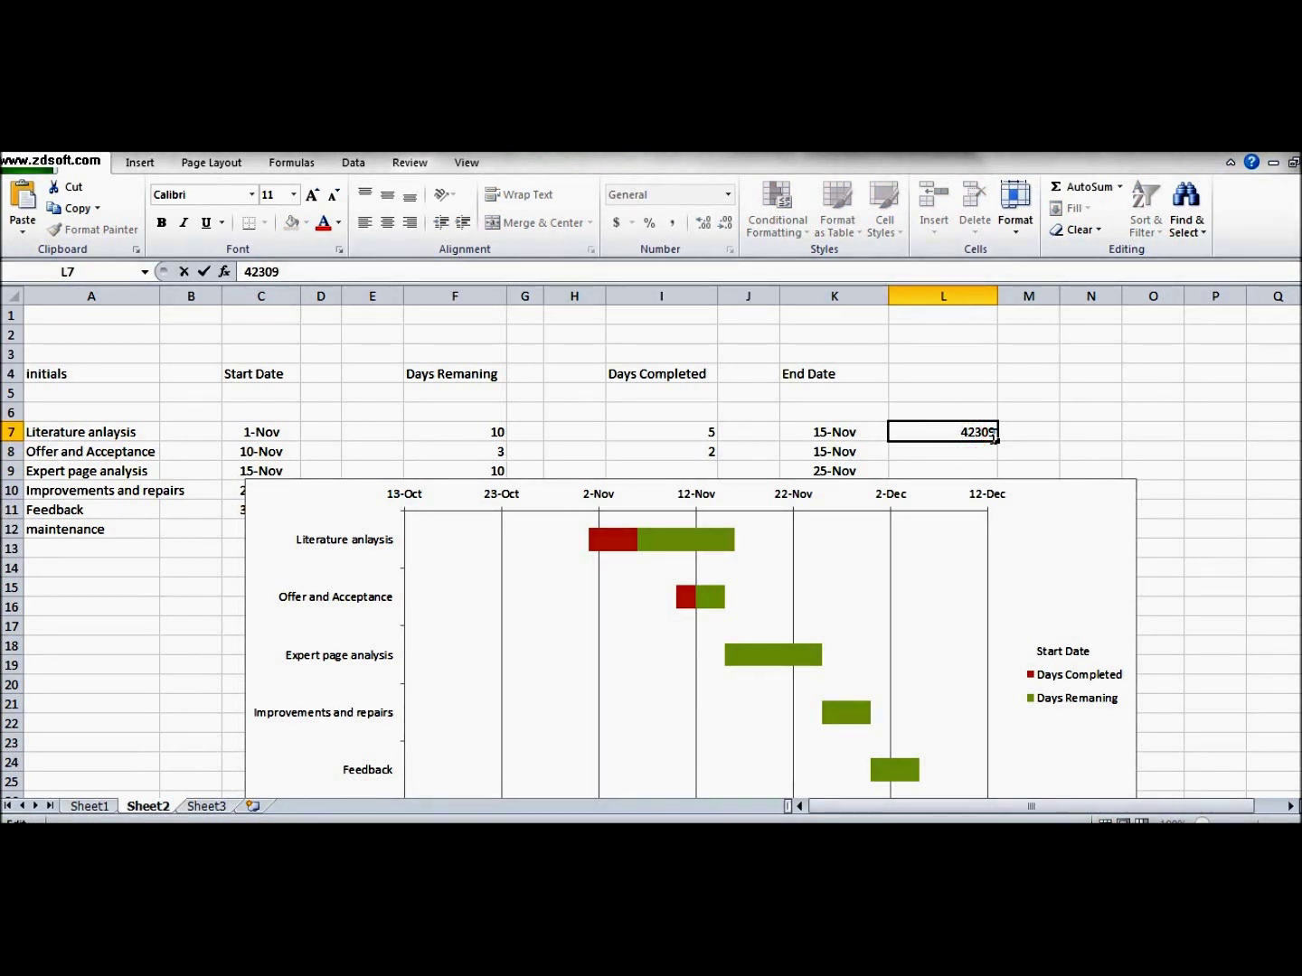
{"action": "left_click_drag", "start_coordinate": [993, 435], "coordinate": [891, 434]}
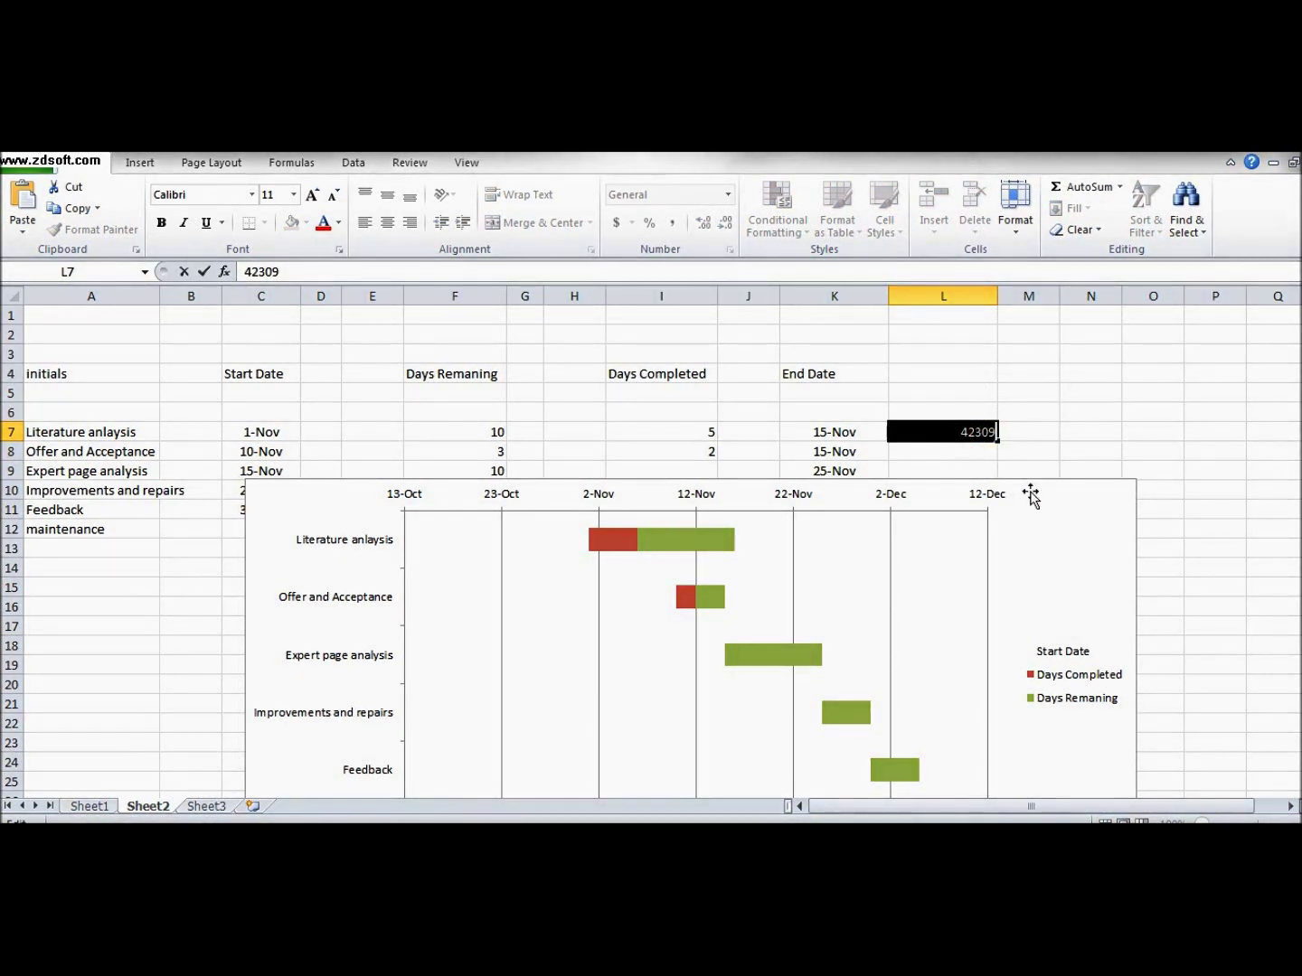
{"action": "right_click", "coordinate": [965, 437]}
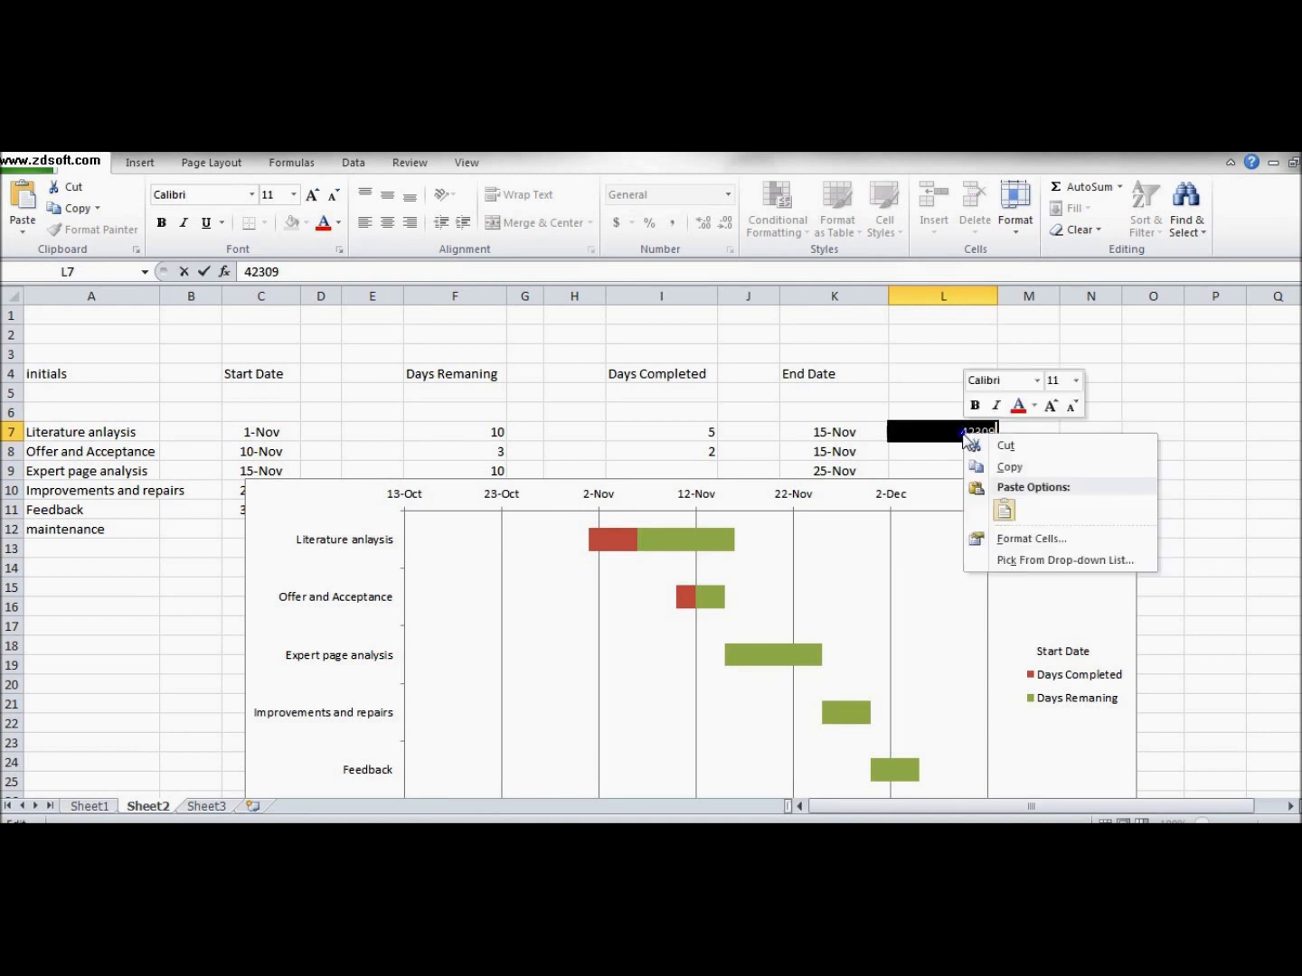
{"action": "left_click", "coordinate": [995, 468]}
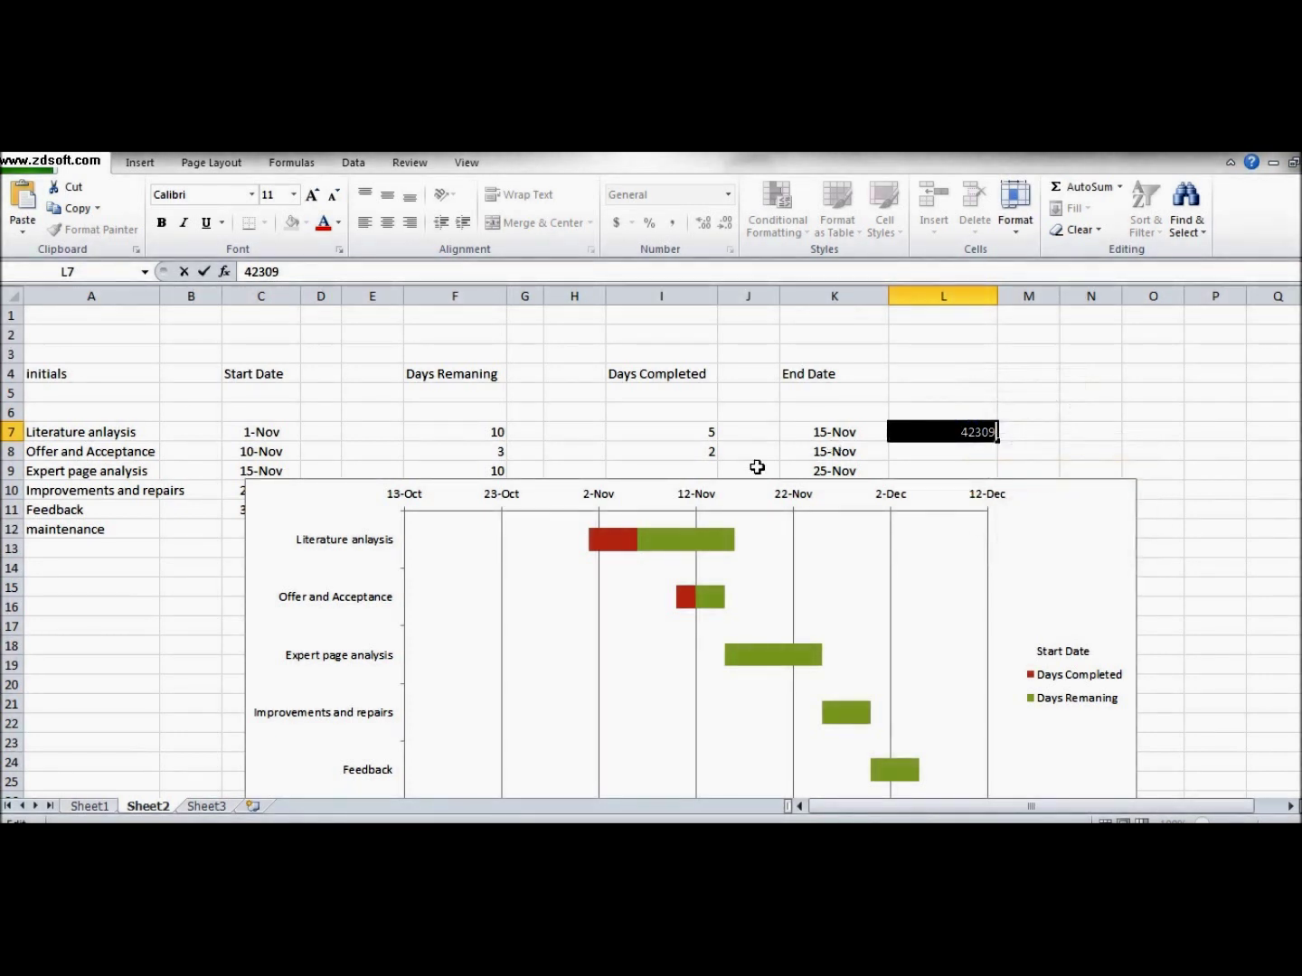
{"action": "left_click", "coordinate": [761, 495]}
{"action": "left_click", "coordinate": [687, 500]}
{"action": "right_click", "coordinate": [686, 498]}
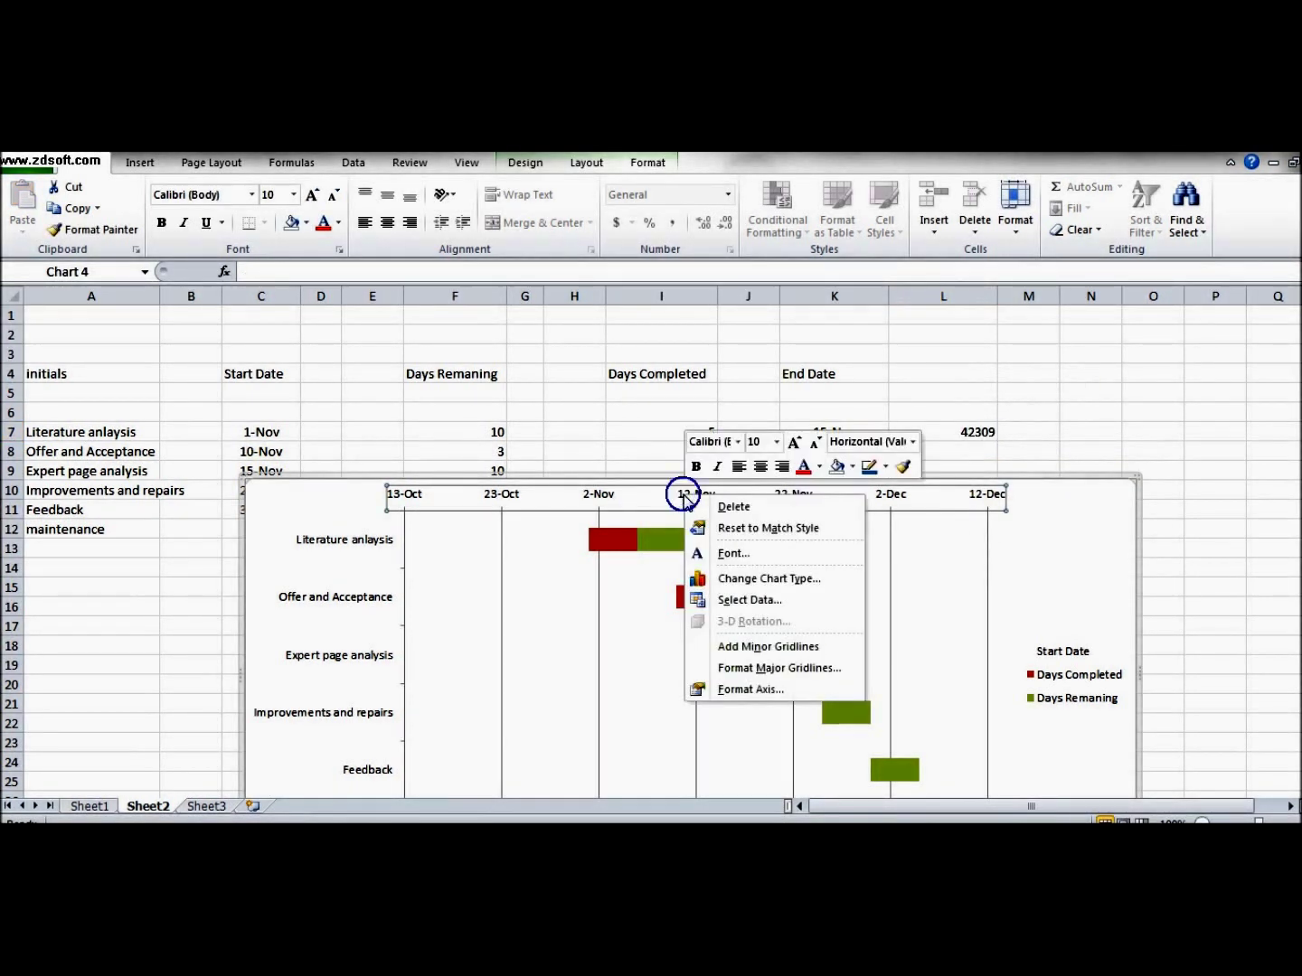
Fix the date axis Minimum at 42309 so the timeline starts on 1-Nov
{"action": "left_click", "coordinate": [733, 684]}
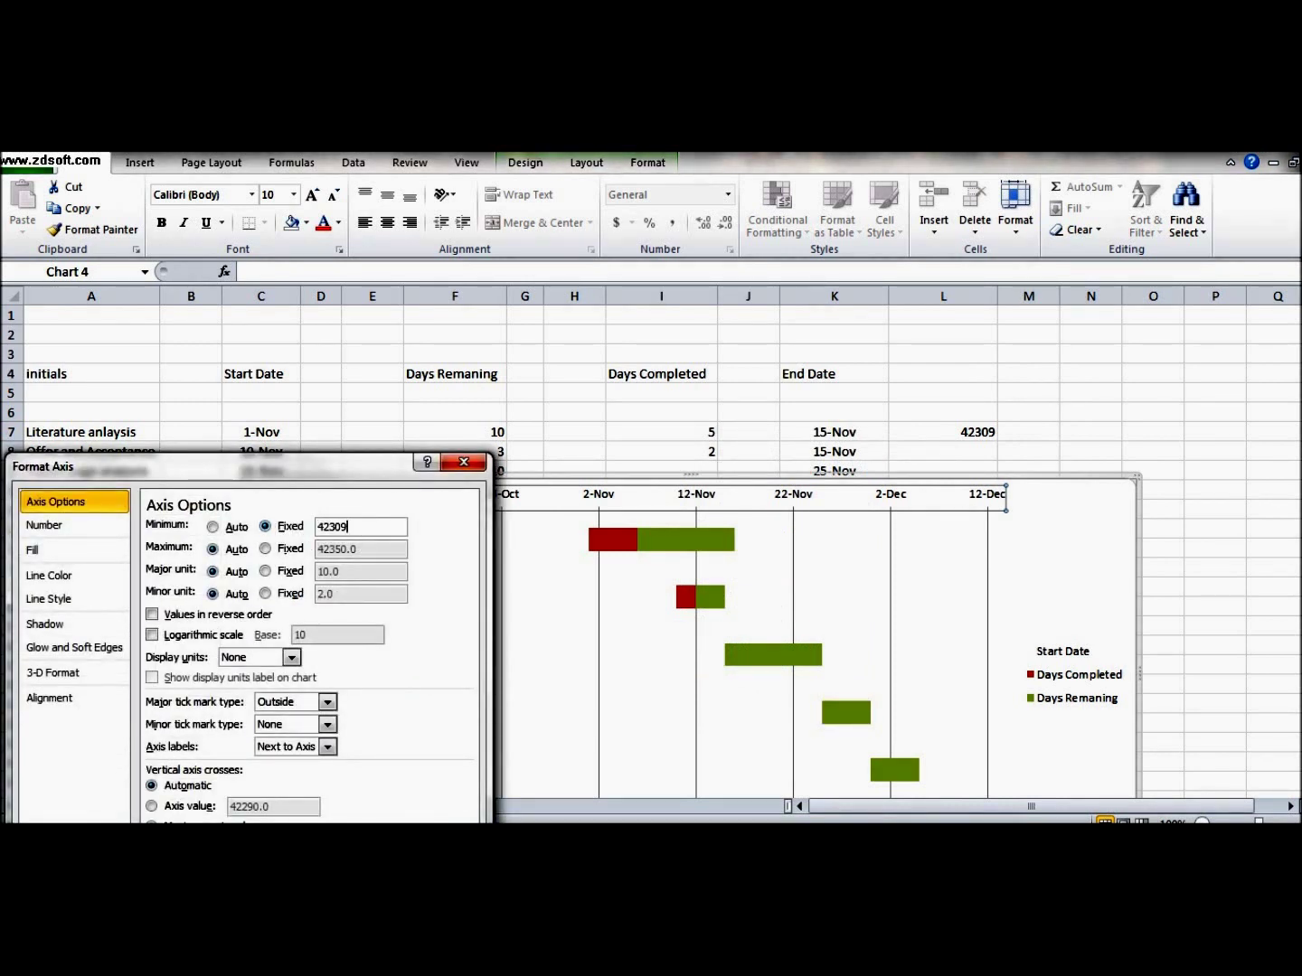
{"action": "left_click_drag", "start_coordinate": [267, 475], "coordinate": [527, 263]}
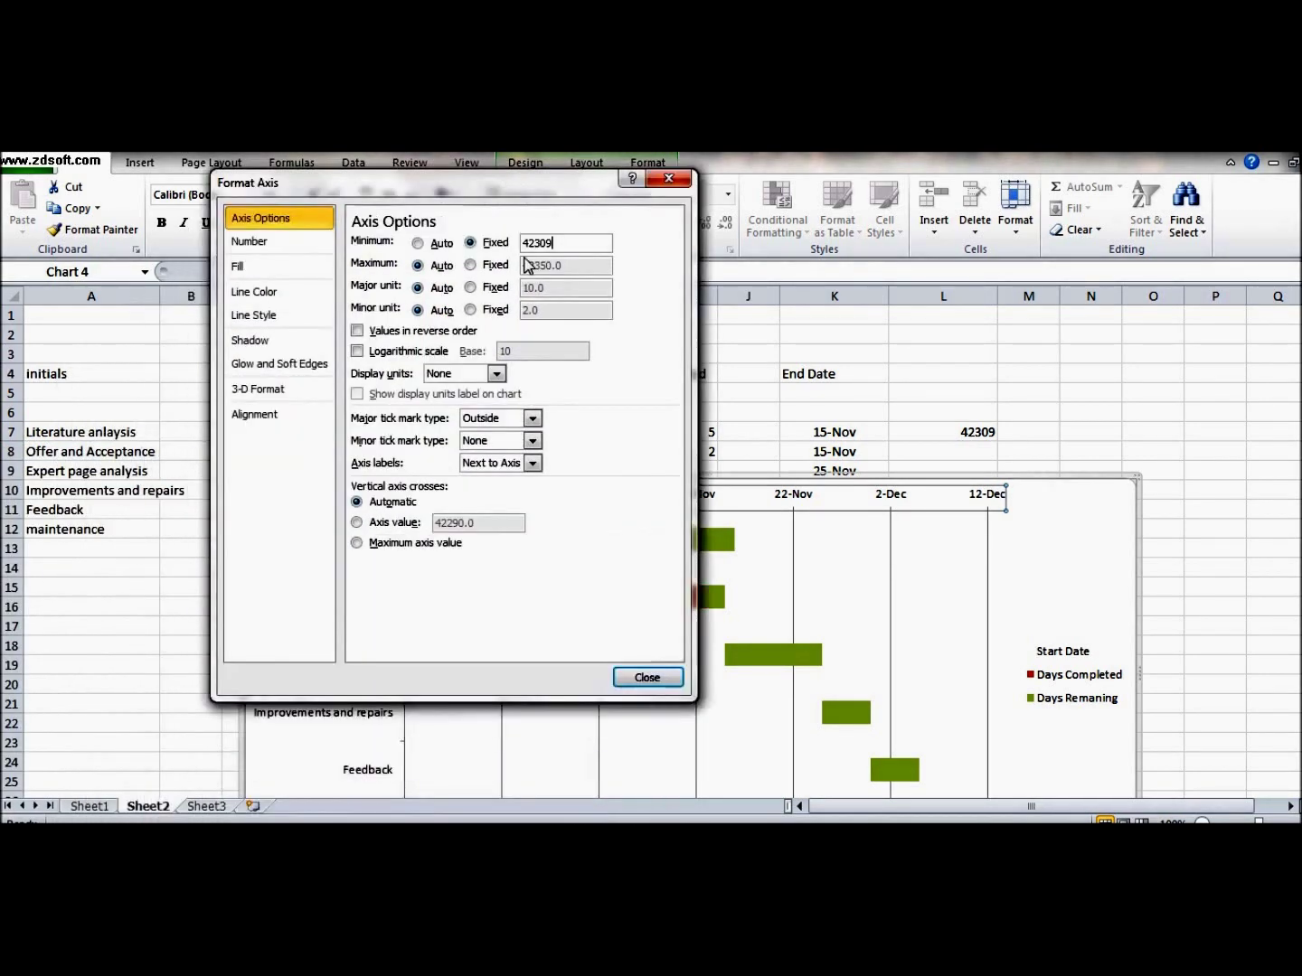
{"action": "left_click", "coordinate": [638, 679]}
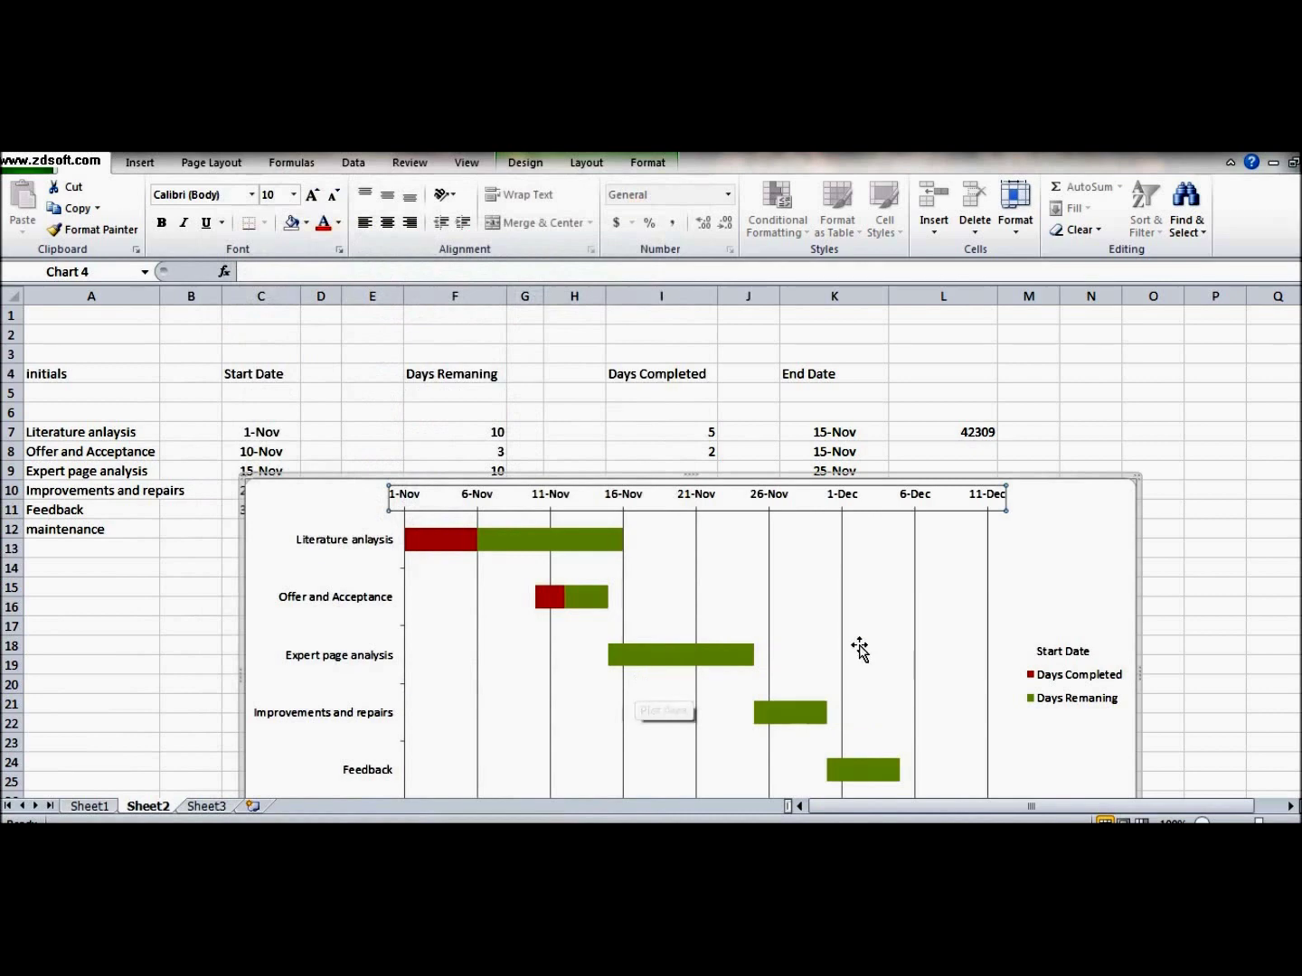
{"action": "left_click", "coordinate": [858, 649]}
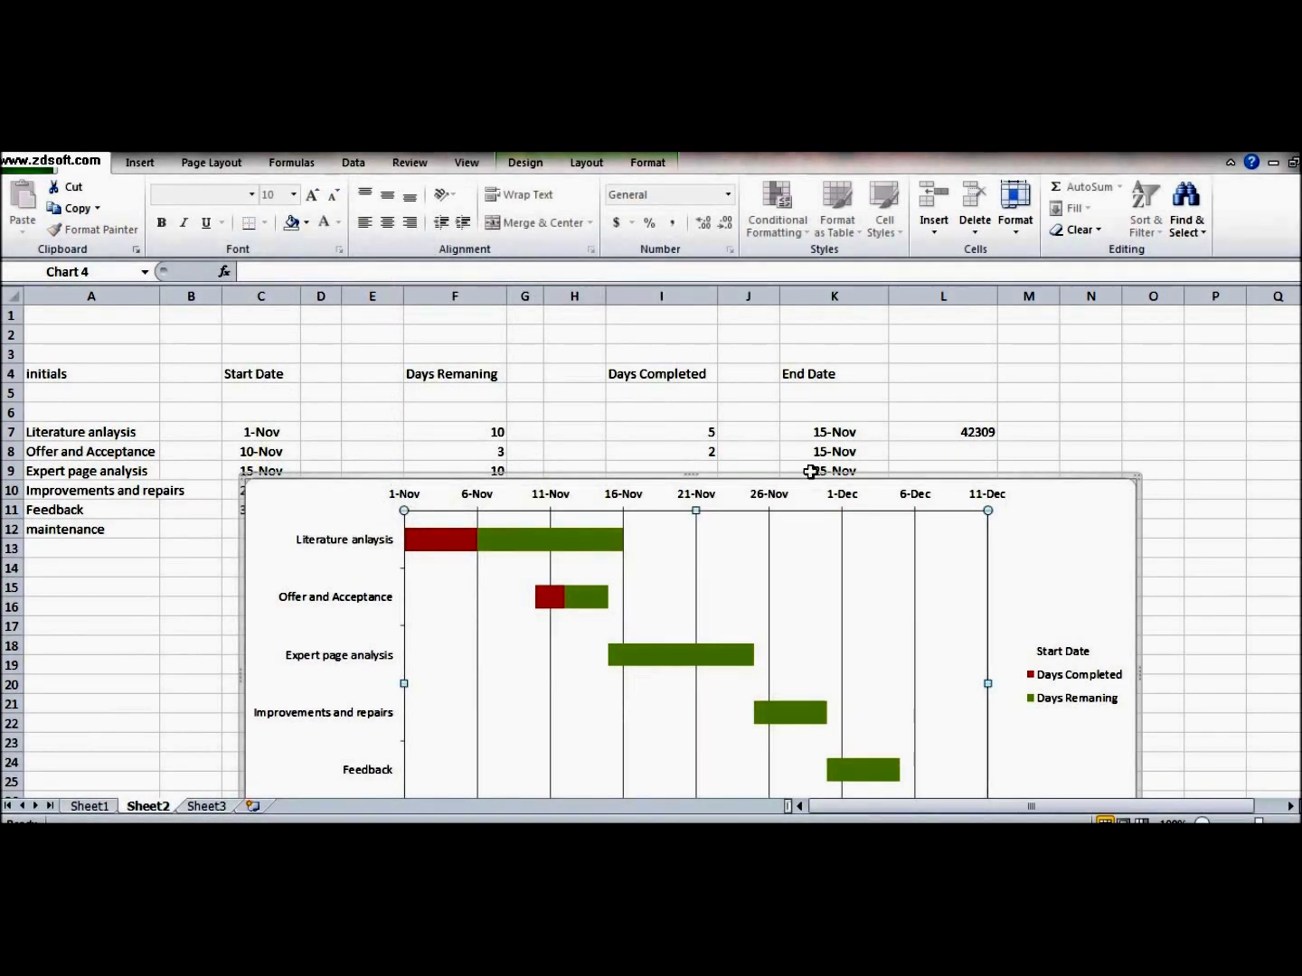
Drag the chart up to the sheet's top and delete the Start Date legend entry
{"action": "left_click_drag", "start_coordinate": [791, 470], "coordinate": [763, 312]}
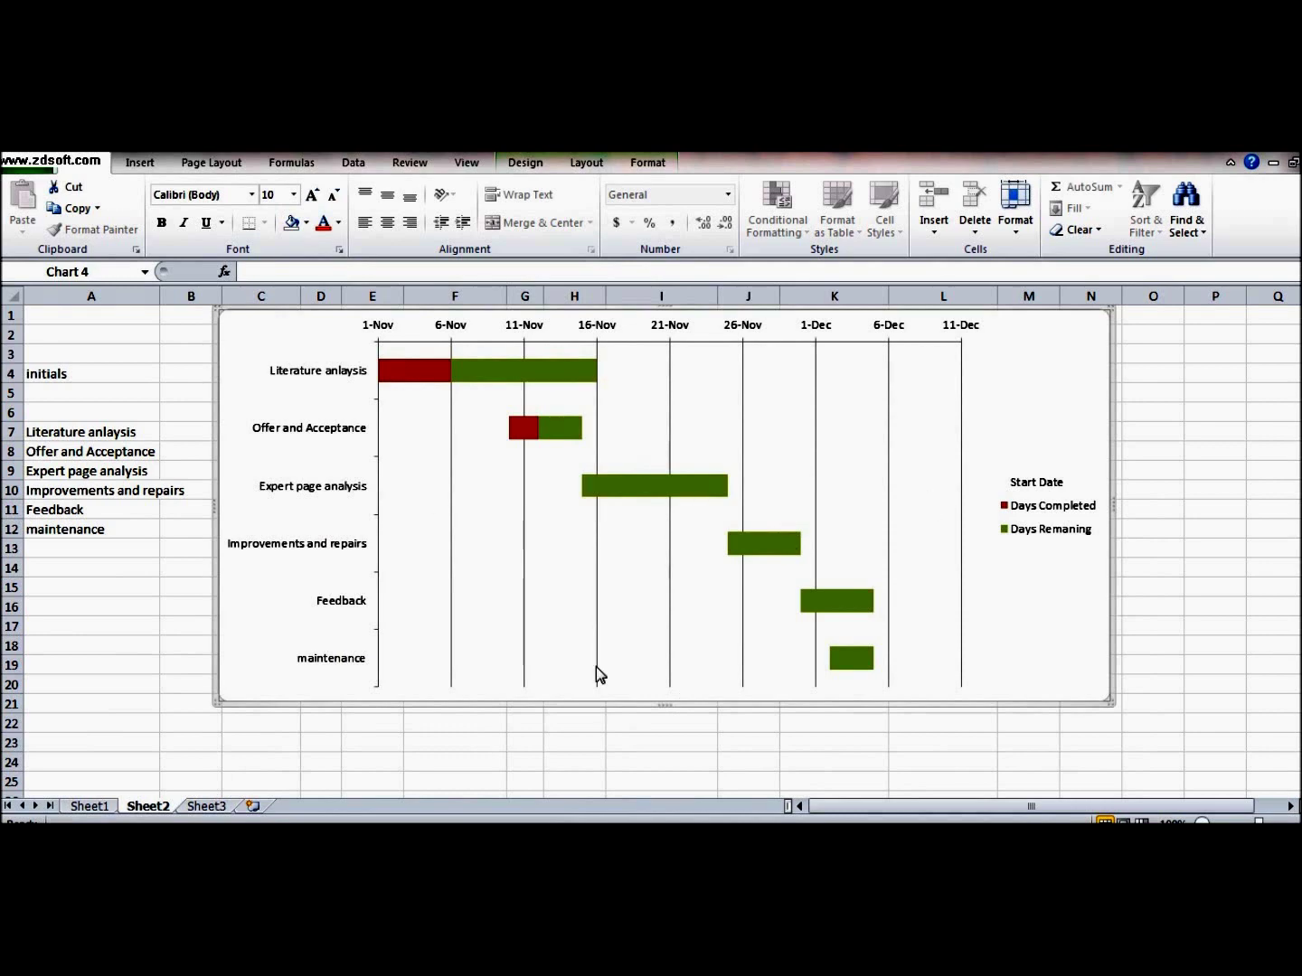
{"action": "left_click", "coordinate": [1051, 485]}
{"action": "left_click", "coordinate": [1052, 486]}
{"action": "double_click", "coordinate": [1051, 485]}
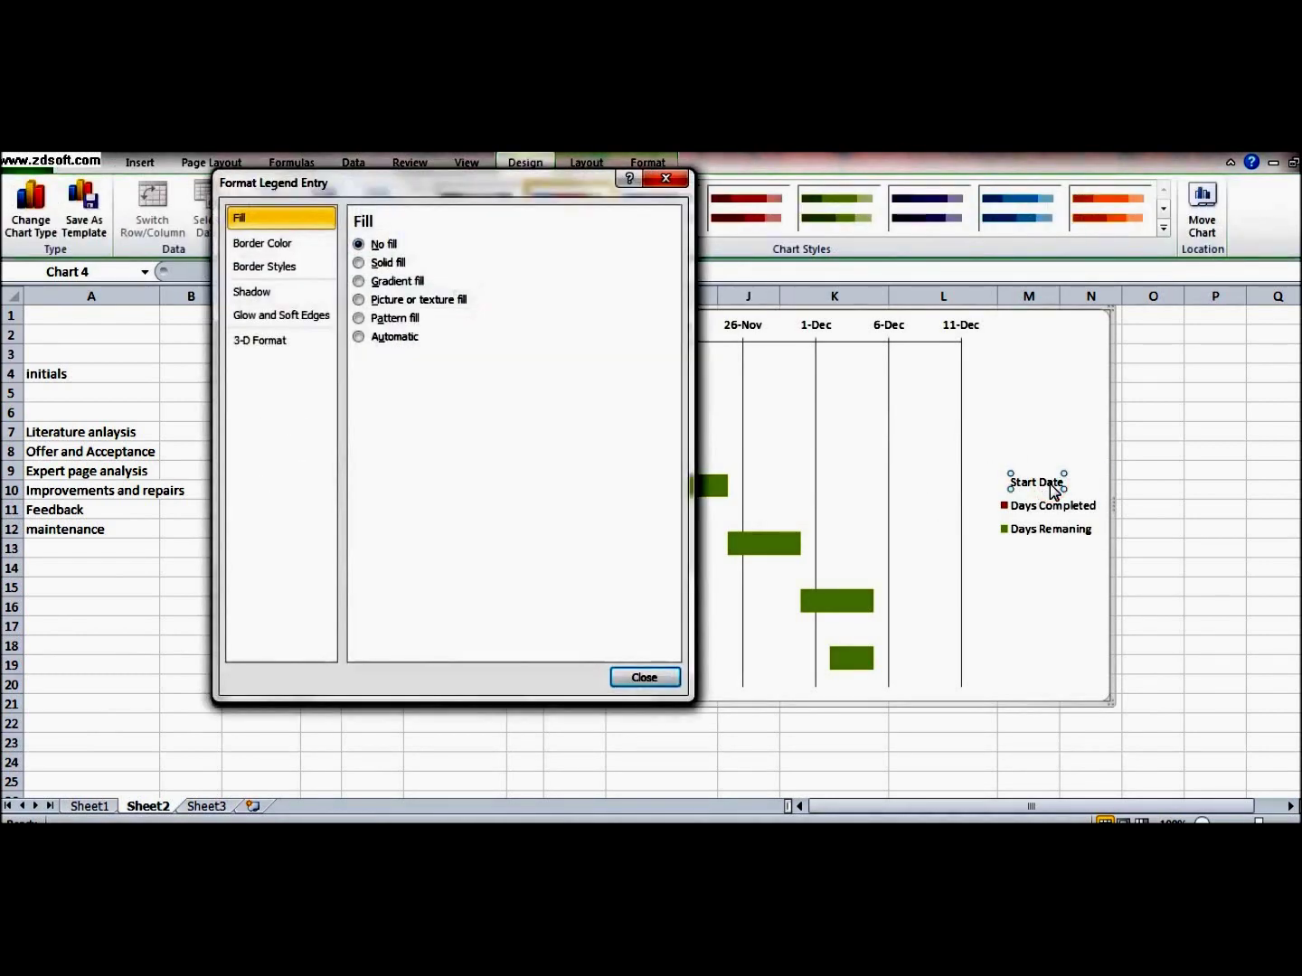
{"action": "left_click", "coordinate": [642, 678]}
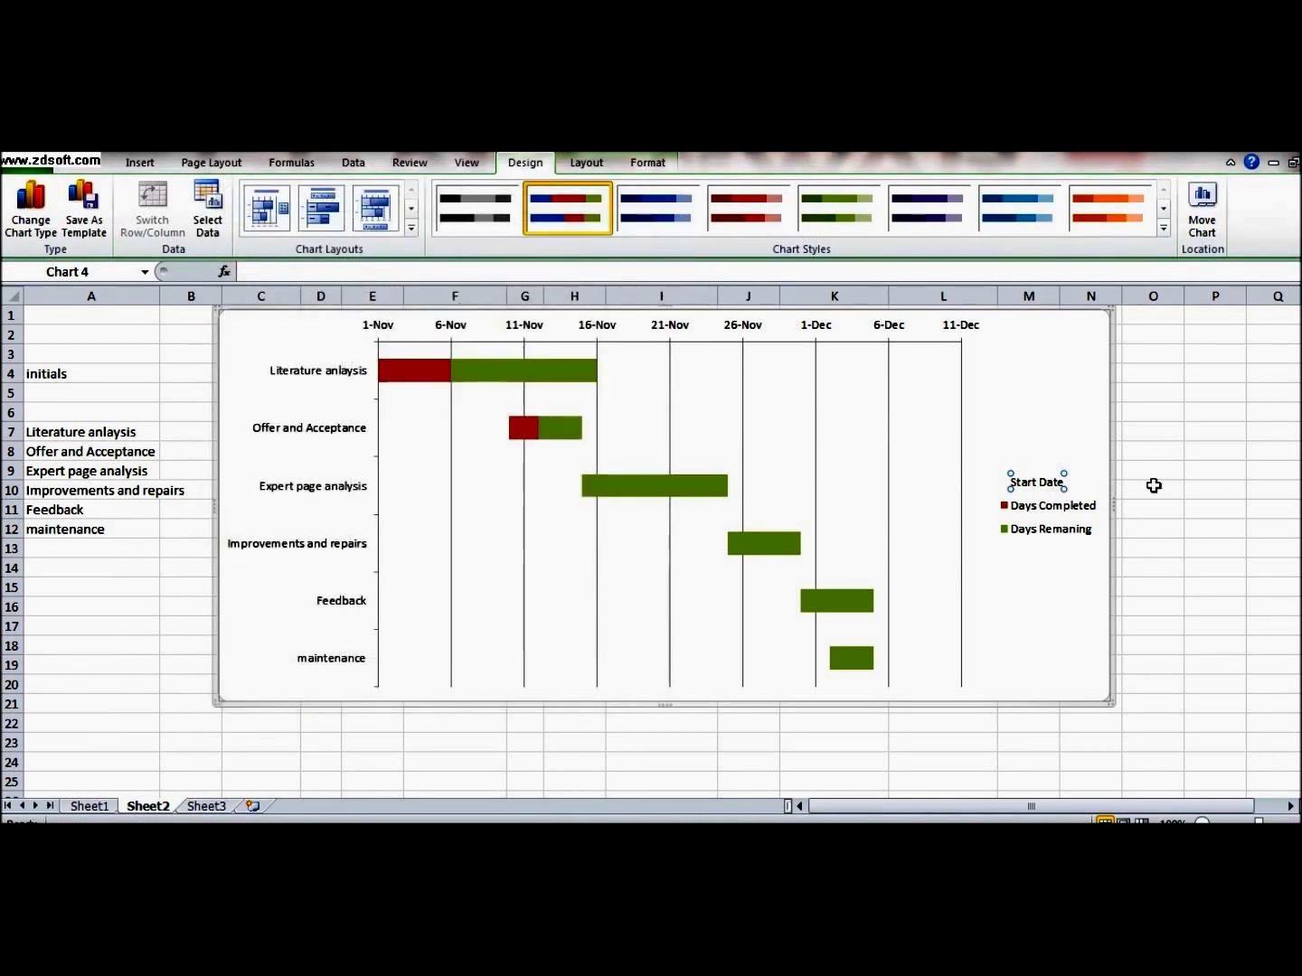
{"action": "key", "text": "Delete"}
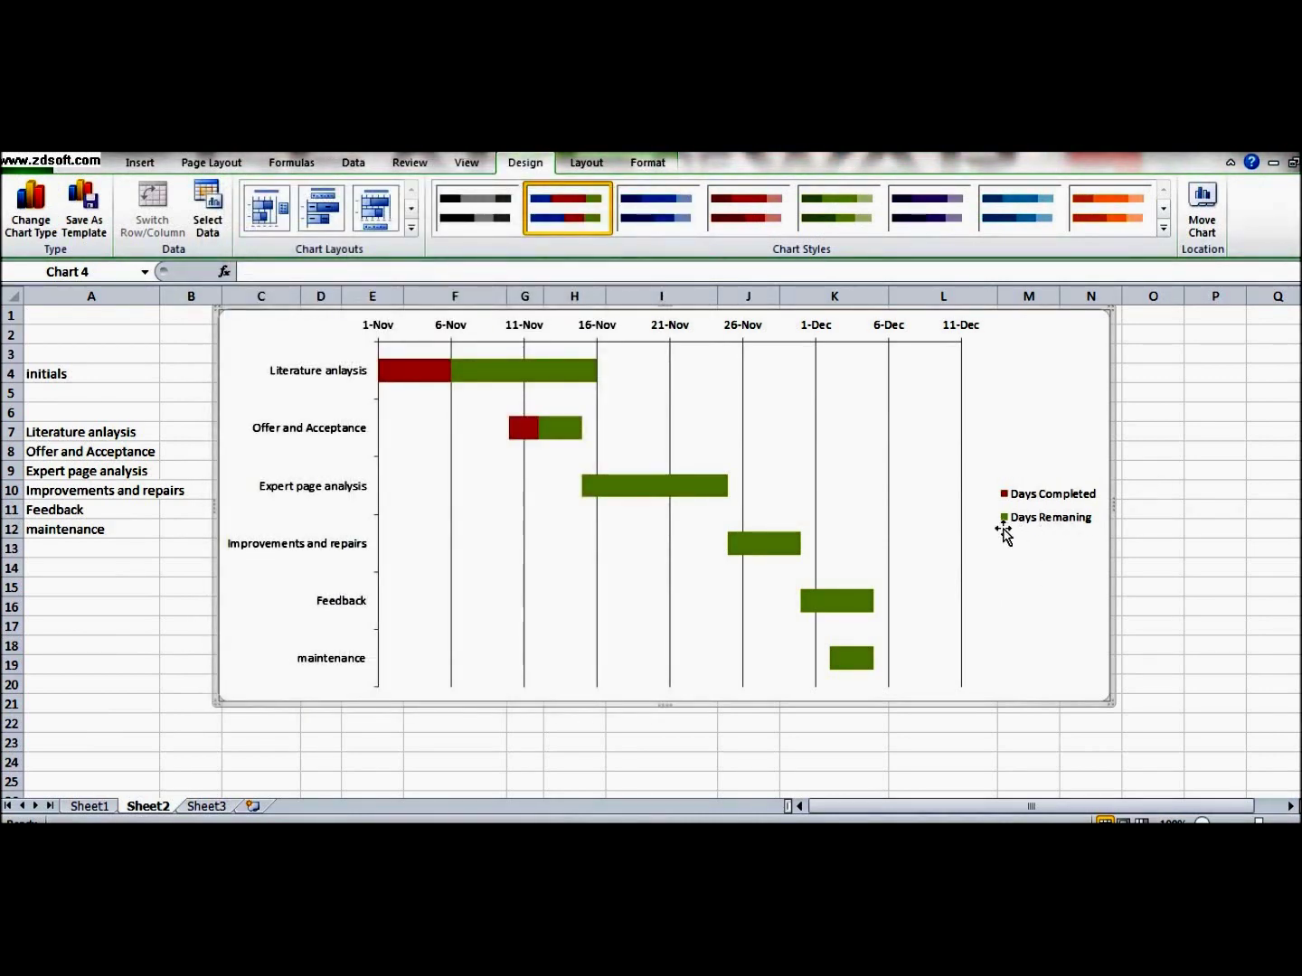
Apply the orange Moderate Effect shape style to the Days Remaining bars
{"action": "left_click", "coordinate": [417, 436]}
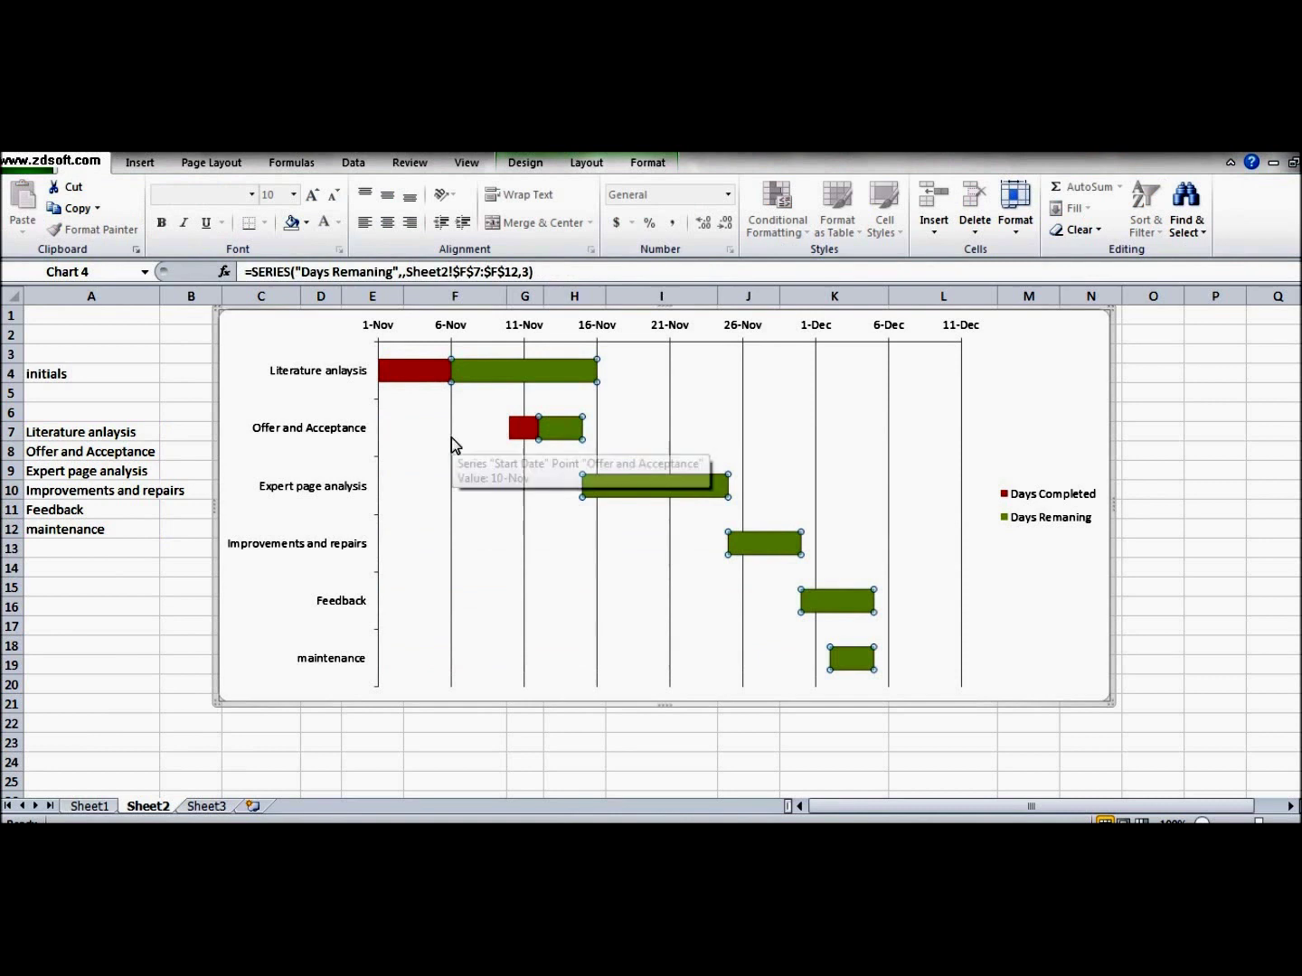
{"action": "left_click", "coordinate": [458, 440]}
{"action": "left_click", "coordinate": [498, 378]}
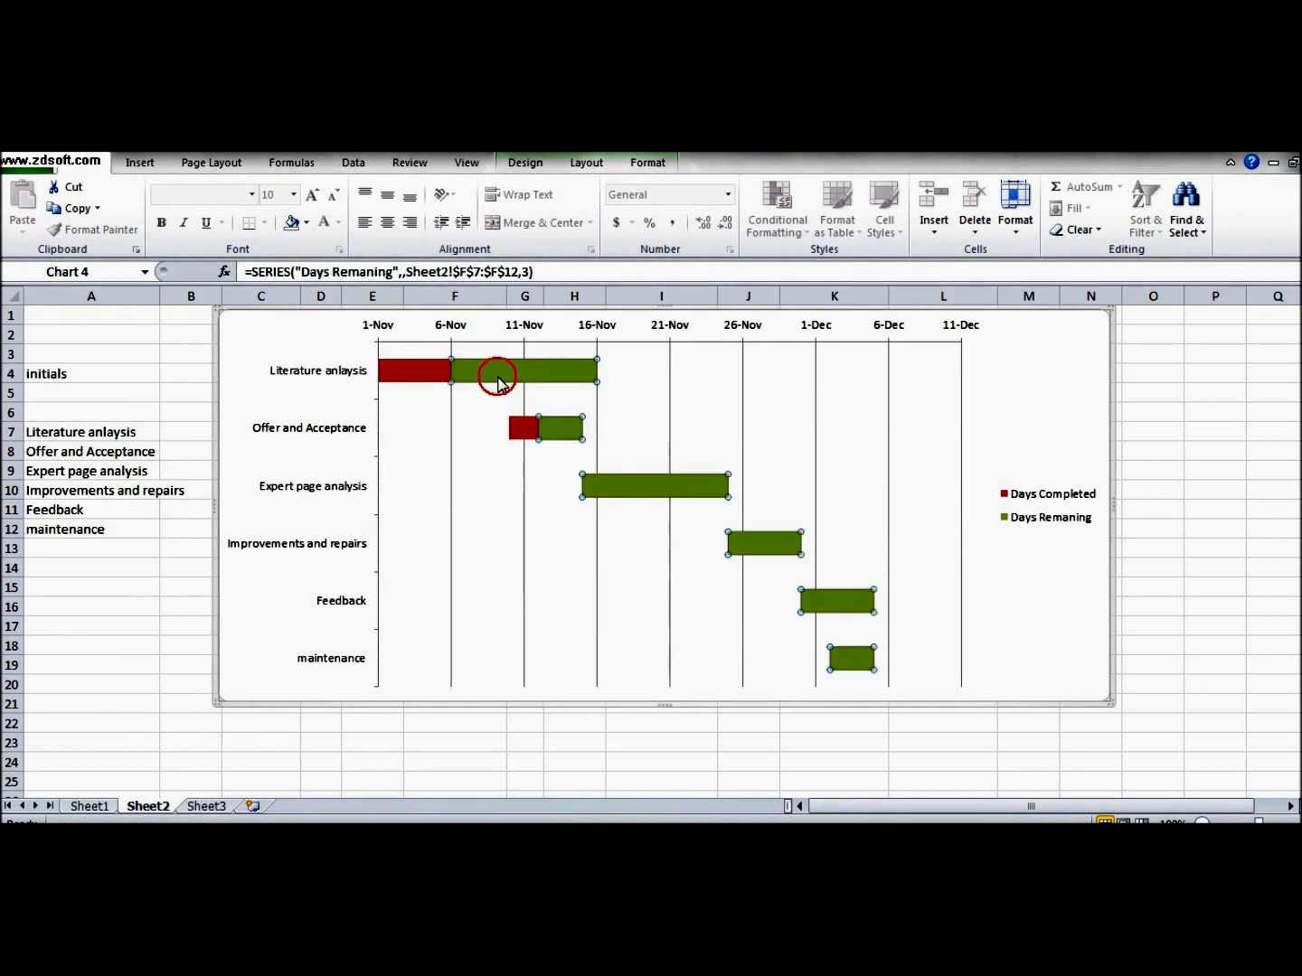
{"action": "left_click", "coordinate": [647, 165]}
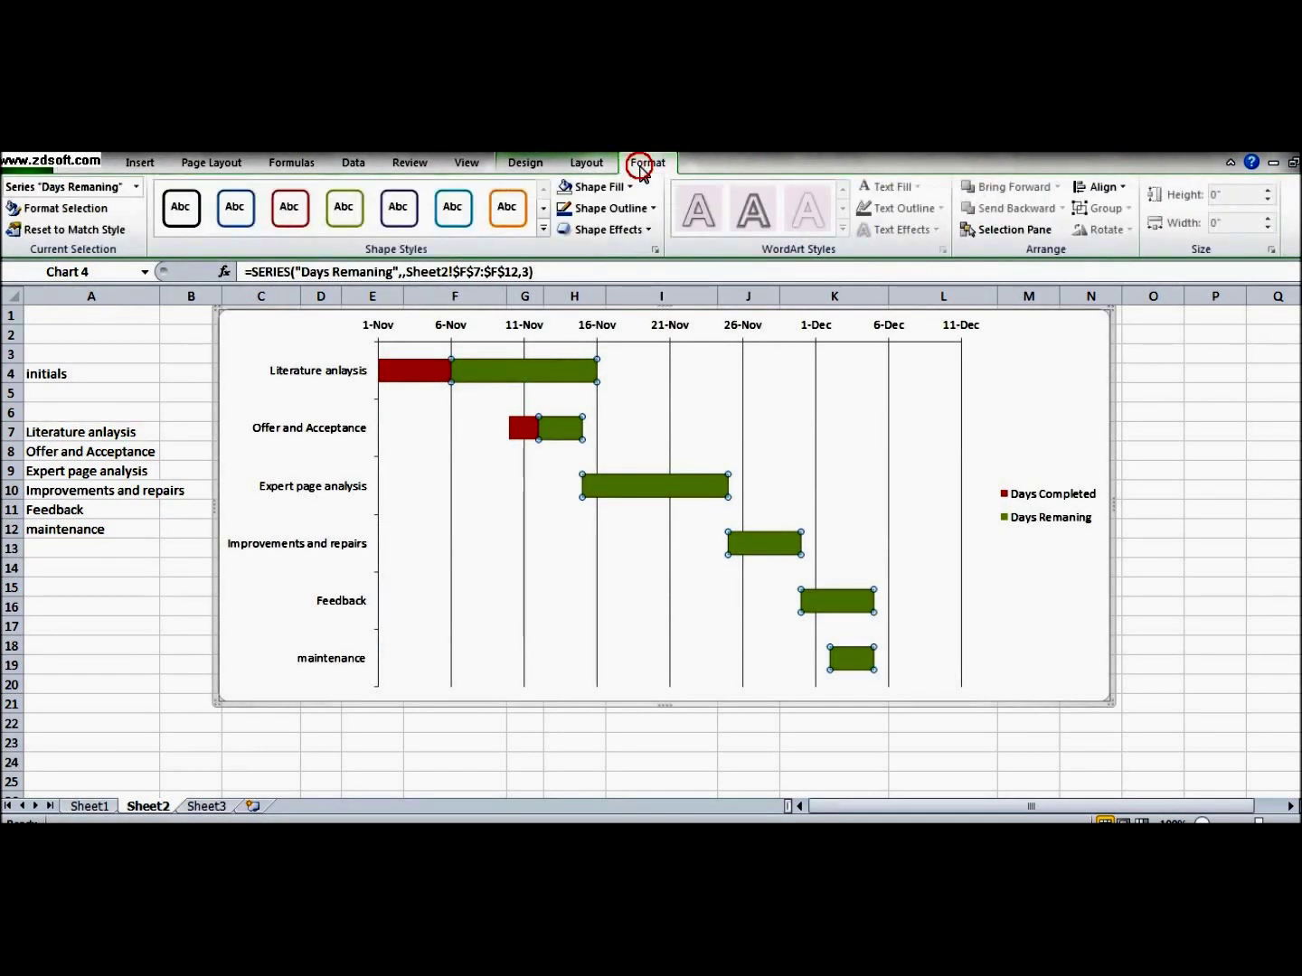
{"action": "left_click", "coordinate": [543, 233]}
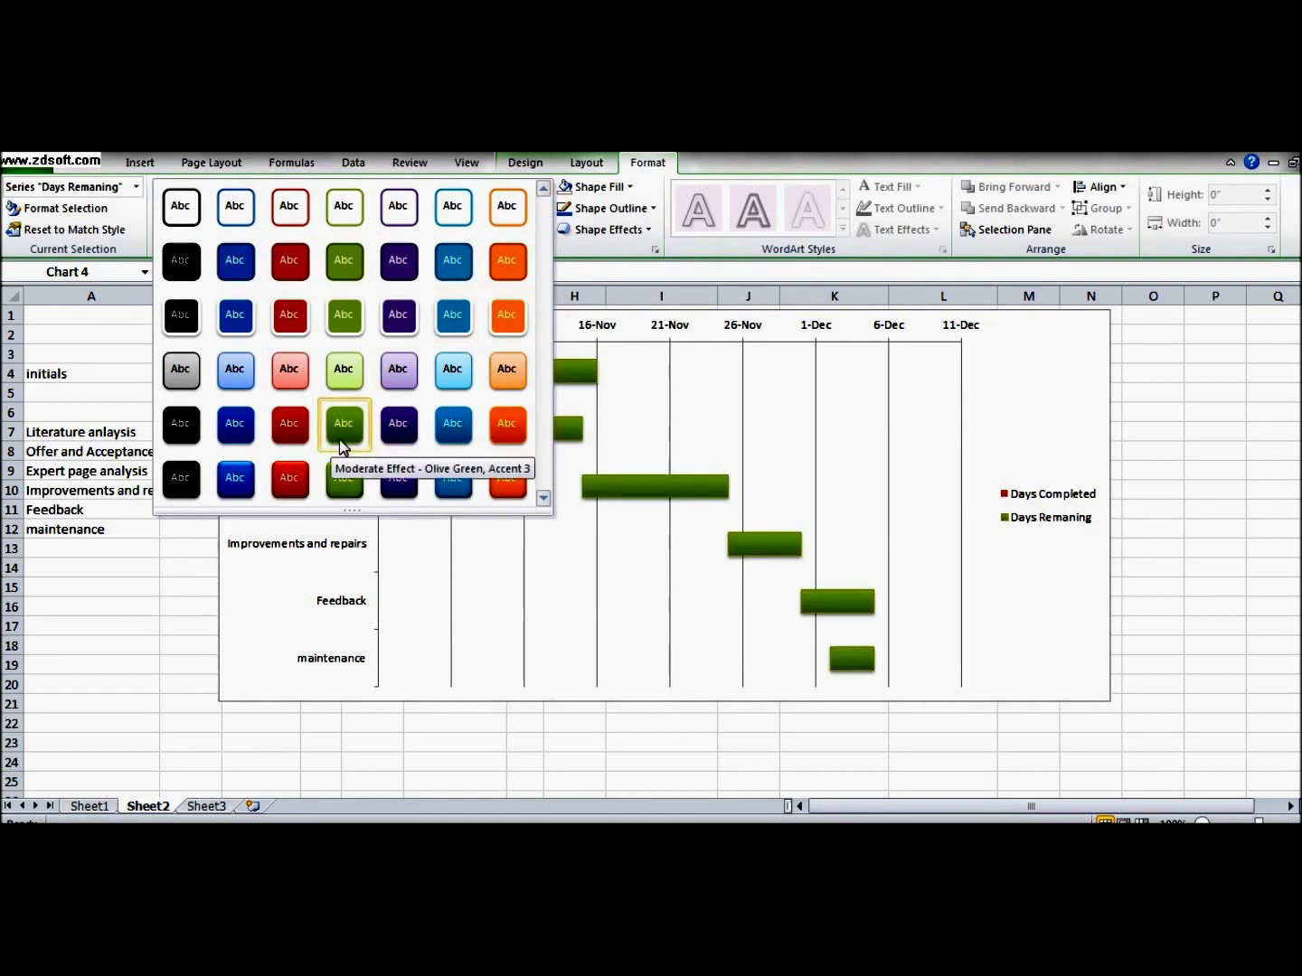
{"action": "left_click", "coordinate": [502, 430]}
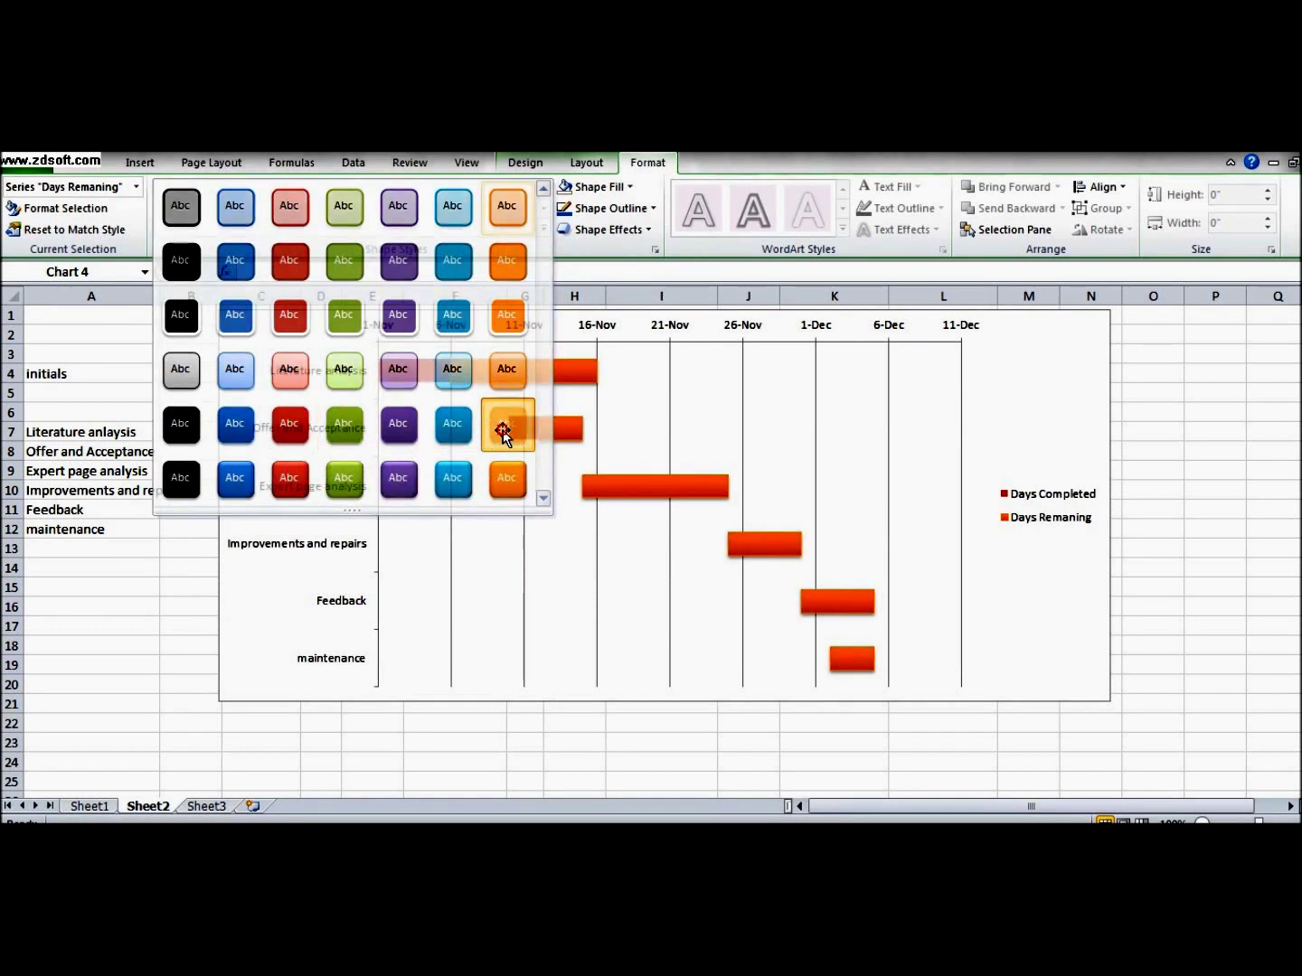
{"action": "left_click", "coordinate": [612, 604]}
{"action": "left_click", "coordinate": [840, 482]}
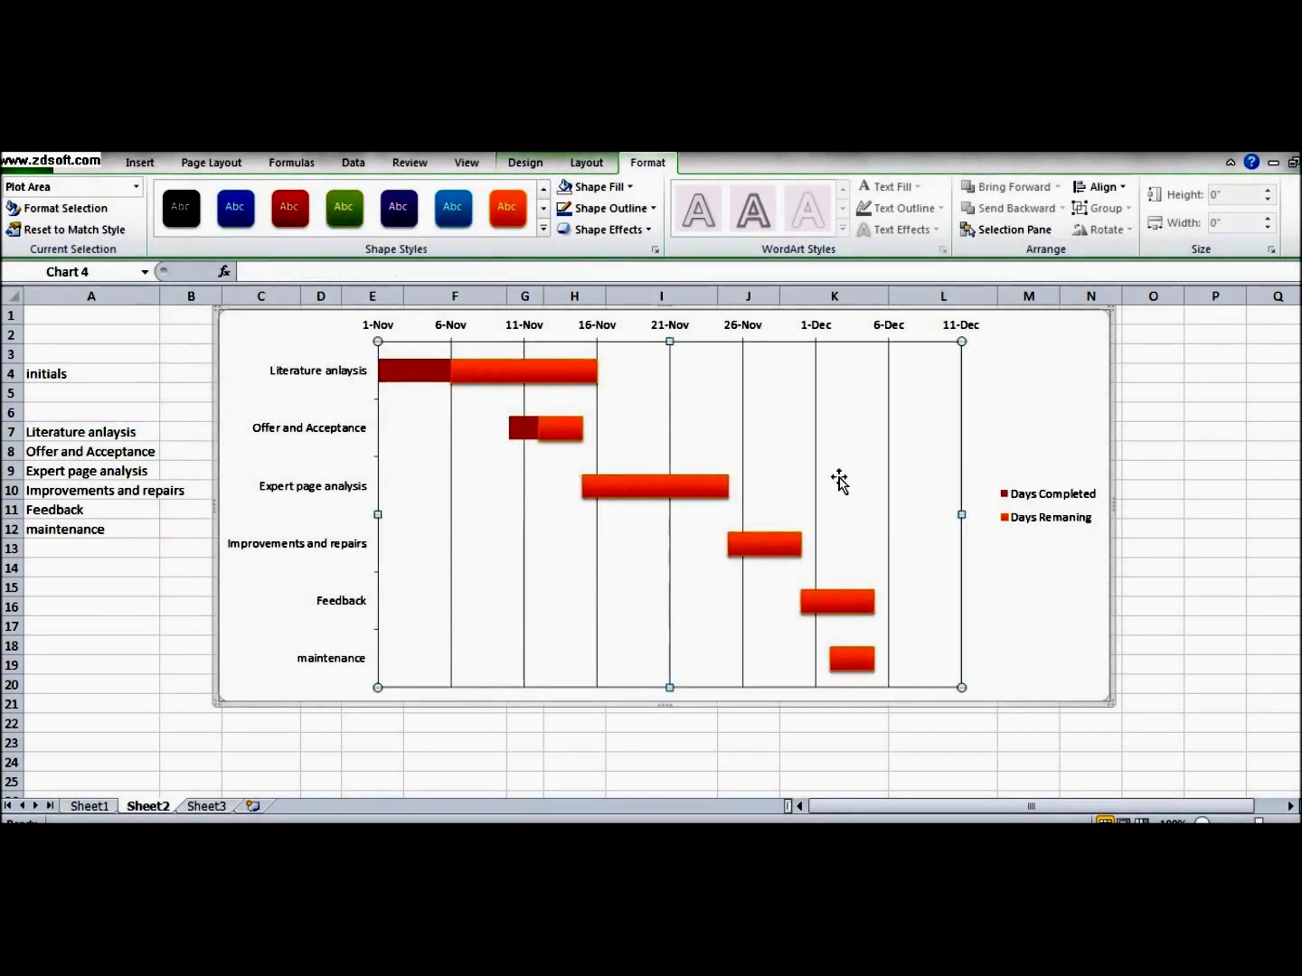